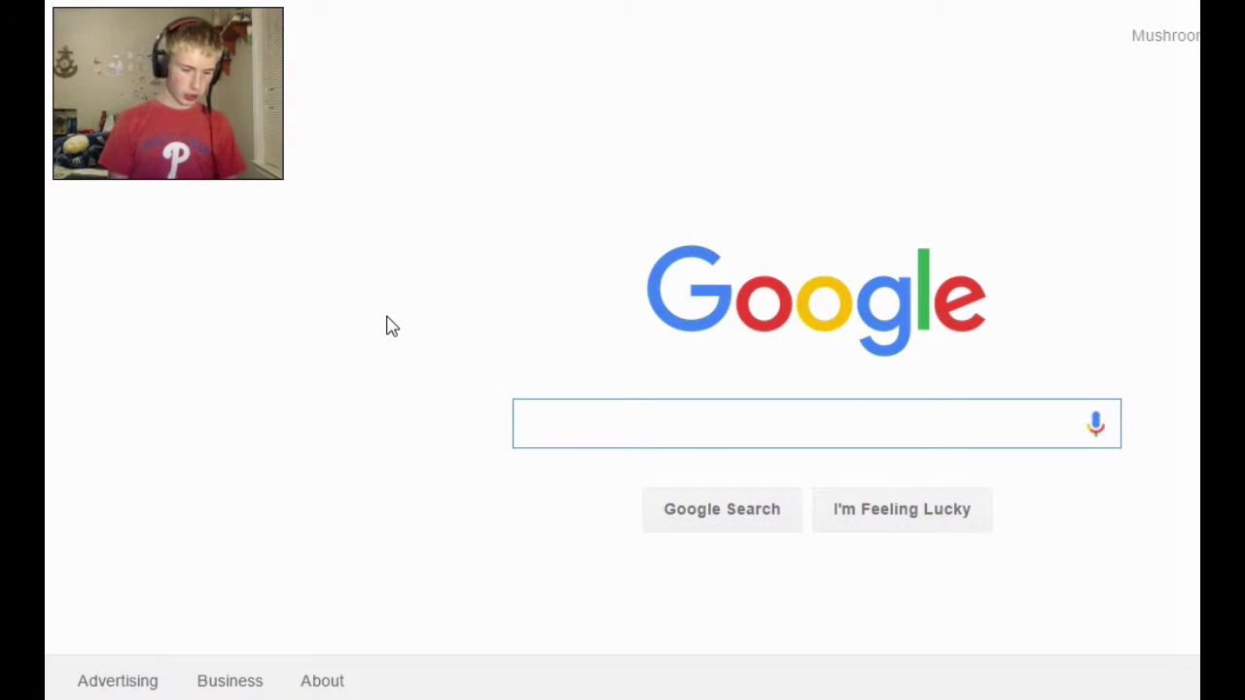
# Search Google for 'dora and boots' and show the Images results.
pyautogui.write('dor')
pyautogui.press('Down')
pyautogui.press('Return')
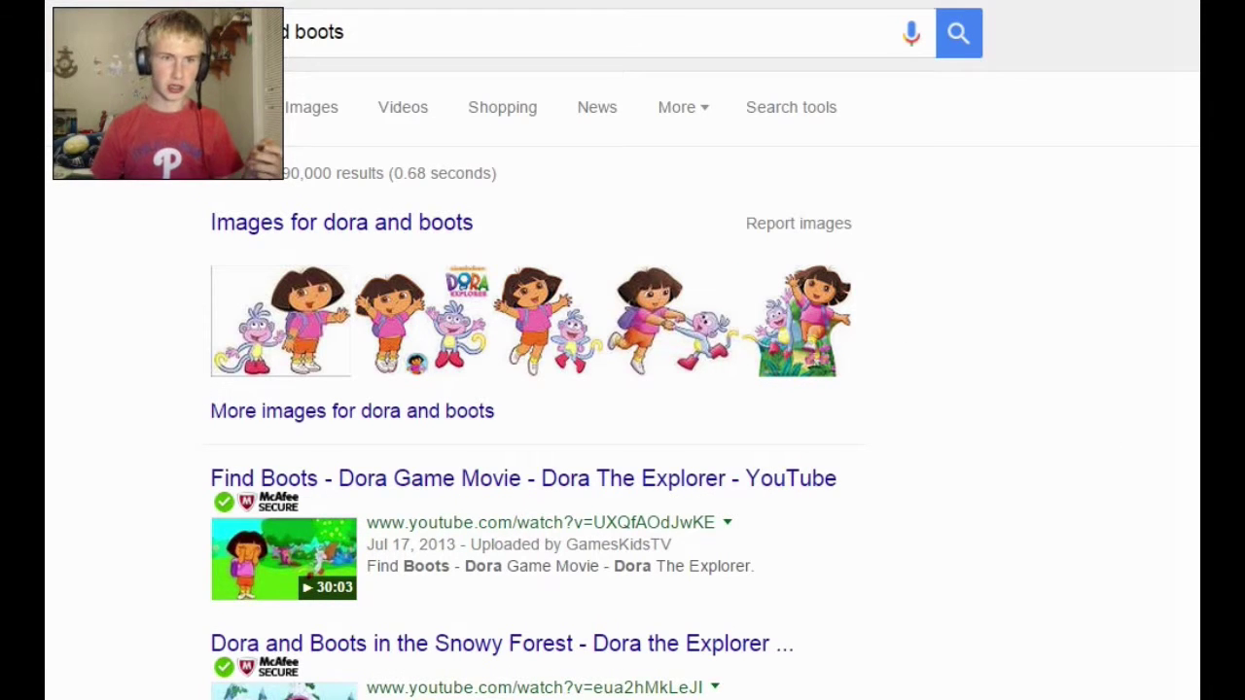
pyautogui.click(298, 134)
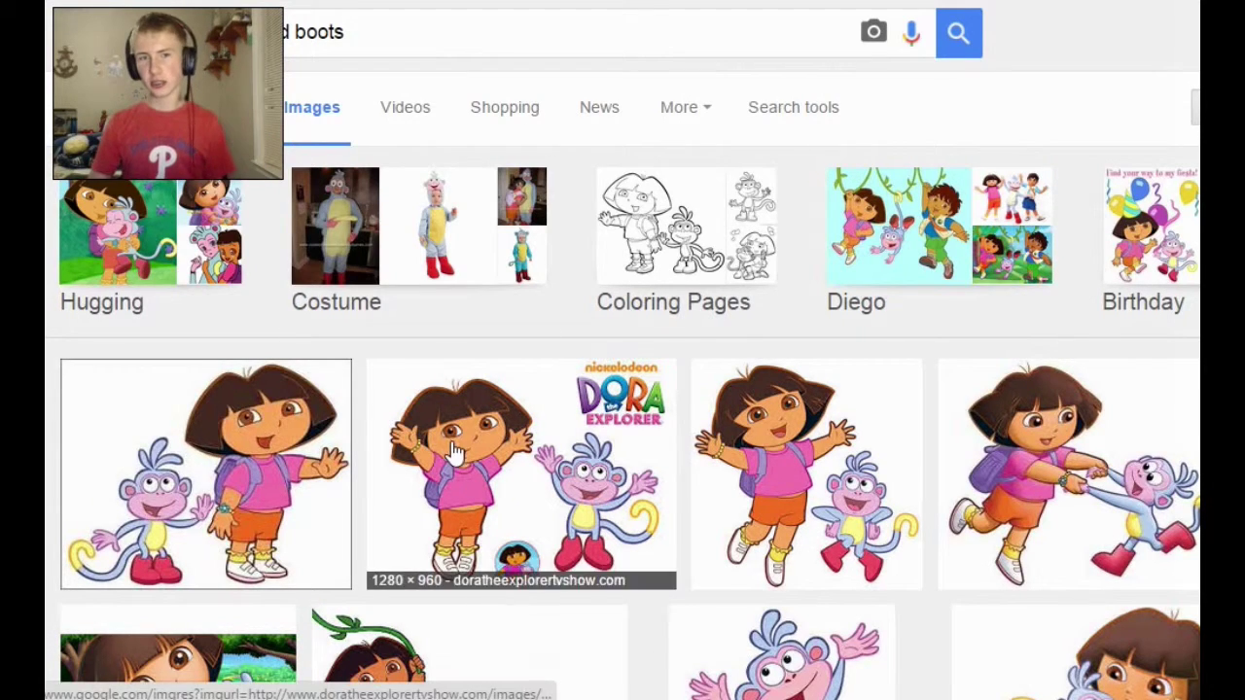
# Scroll through the Dora and Boots image thumbnails.
pyautogui.scroll(-4, 454, 450)
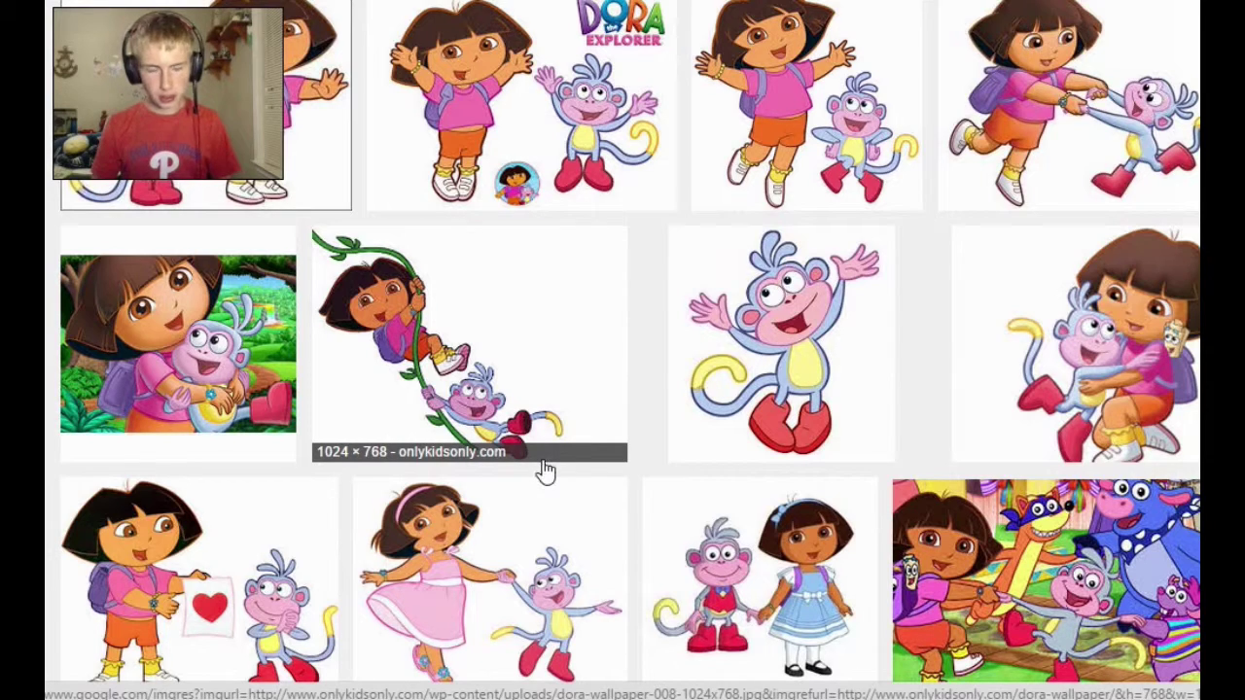
pyautogui.scroll(-2, 545, 471)
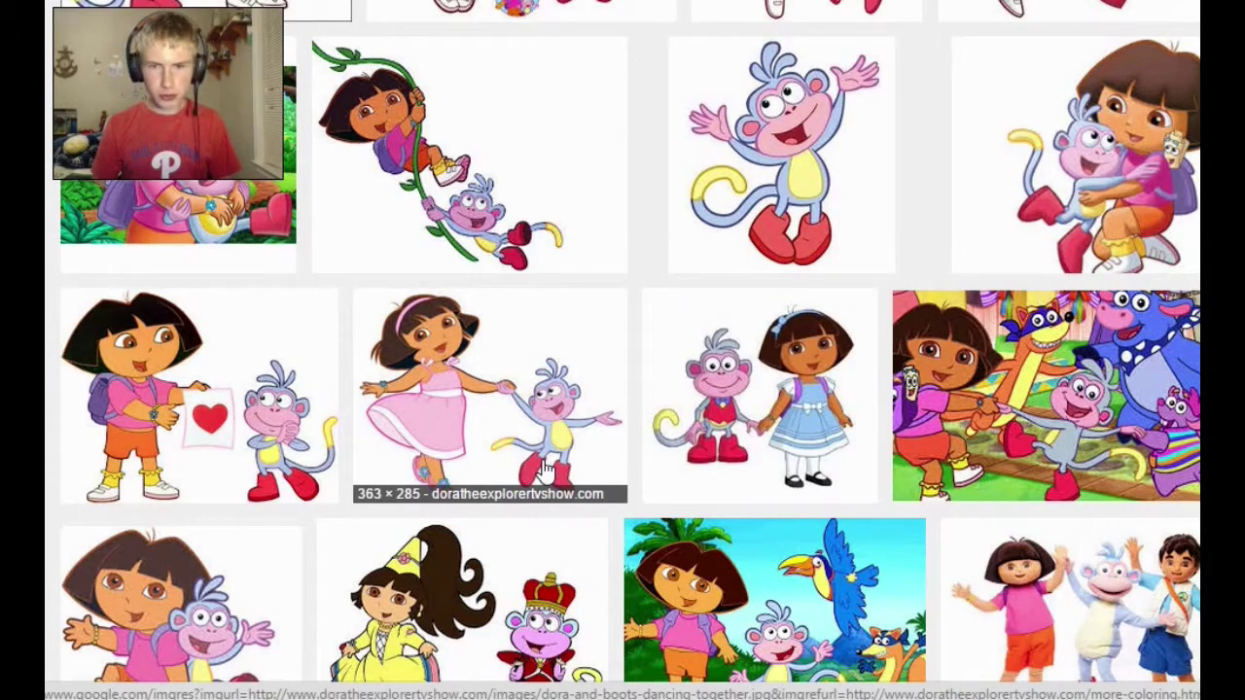
pyautogui.scroll(-4, 545, 470)
pyautogui.scroll(-4, 544, 471)
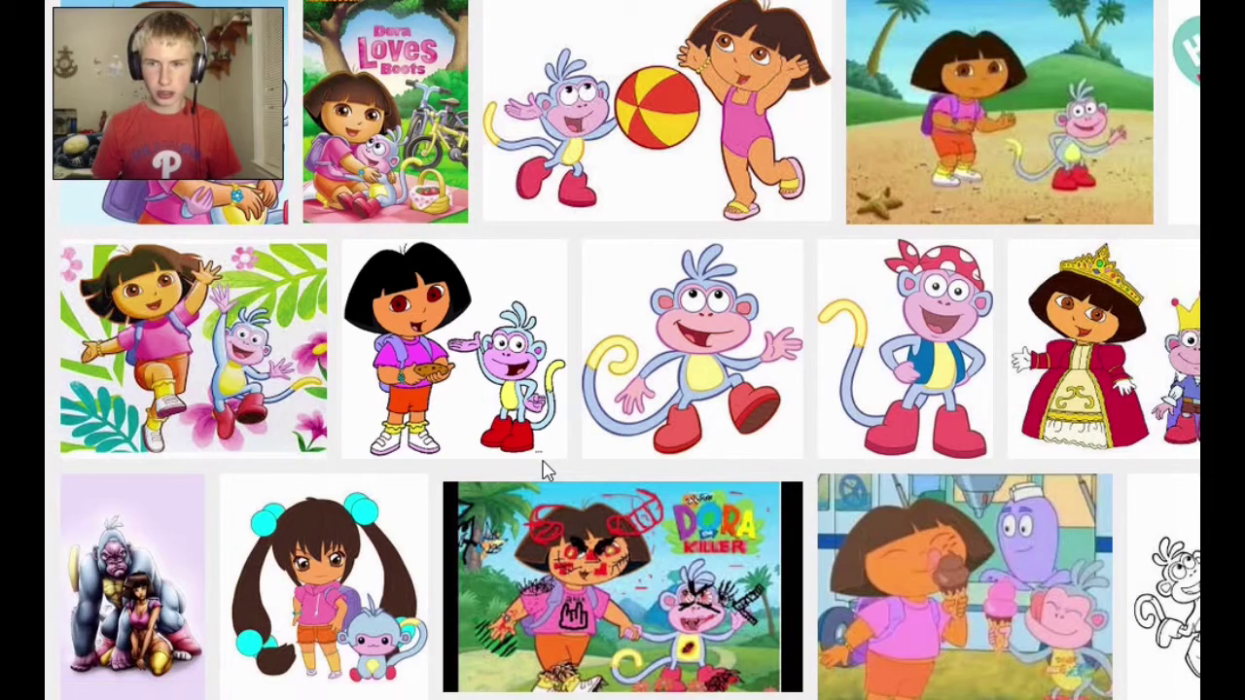
pyautogui.scroll(2, 545, 471)
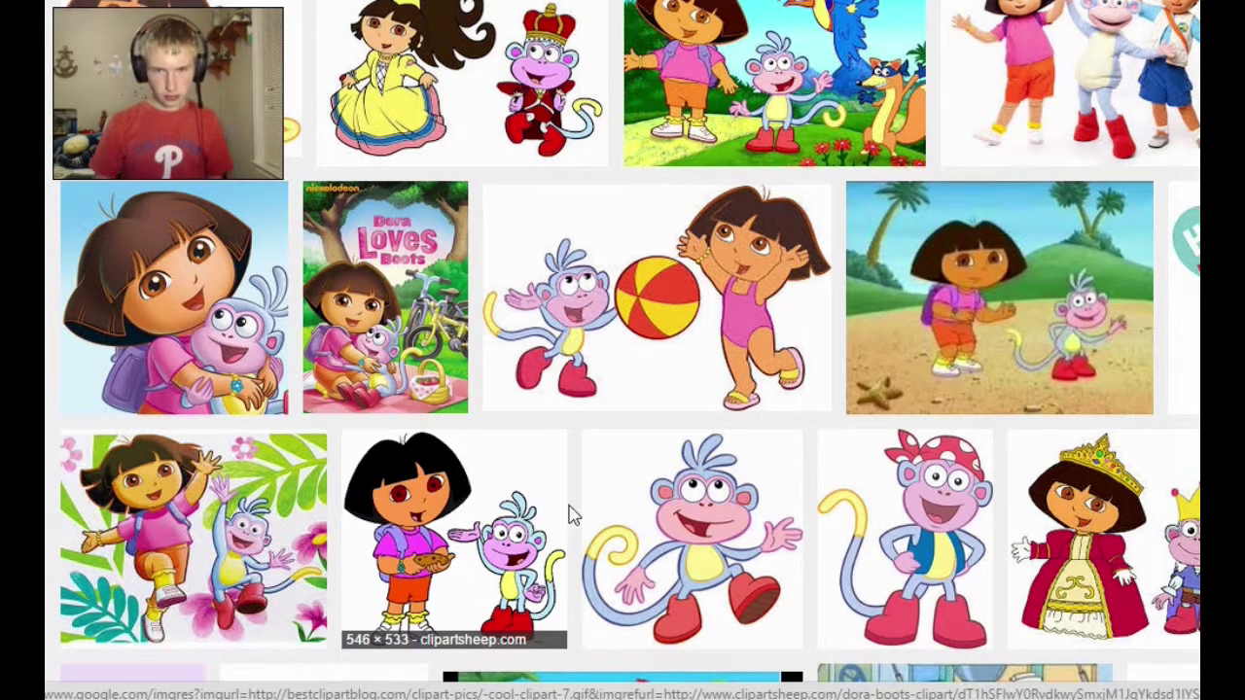
pyautogui.scroll(2, 584, 525)
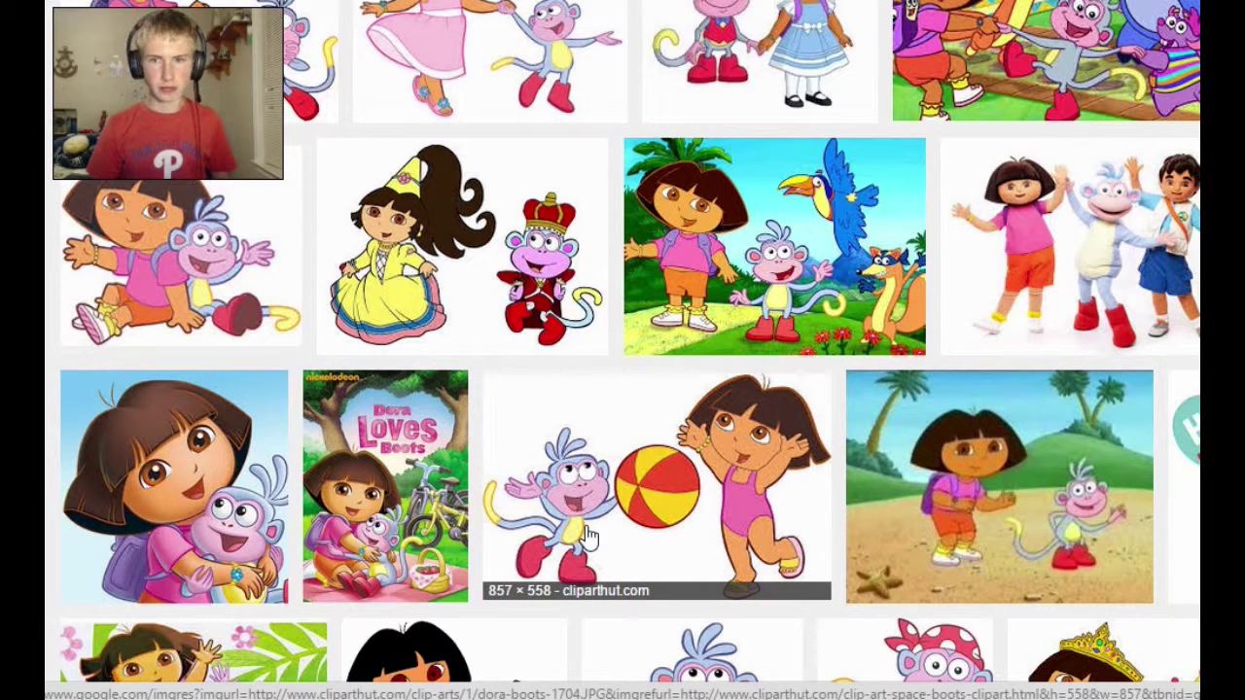
pyautogui.scroll(2, 424, 457)
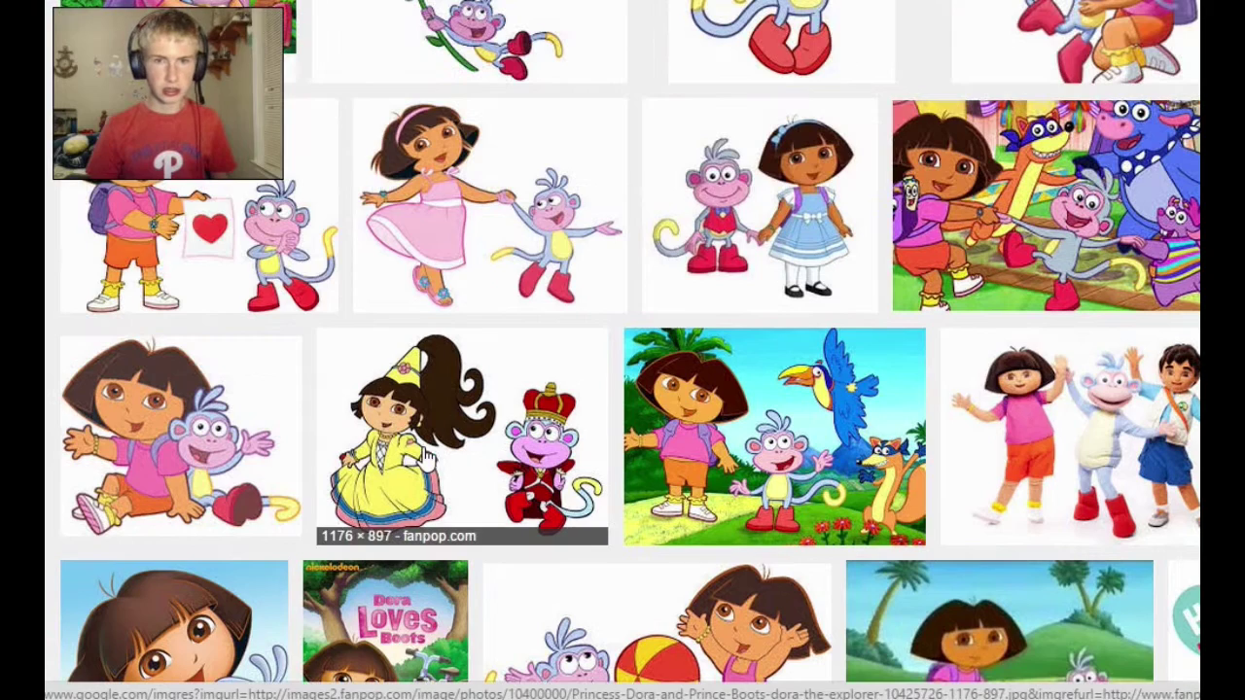
pyautogui.scroll(2, 425, 457)
pyautogui.scroll(2, 425, 457)
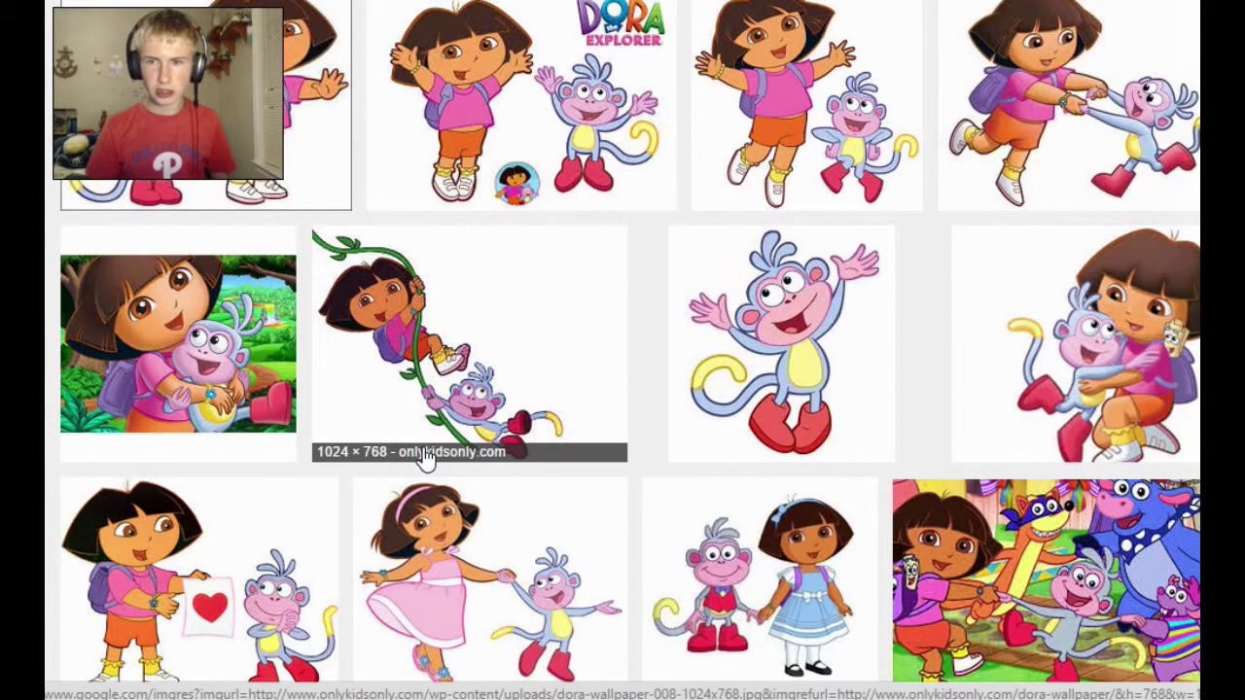
pyautogui.scroll(2, 425, 461)
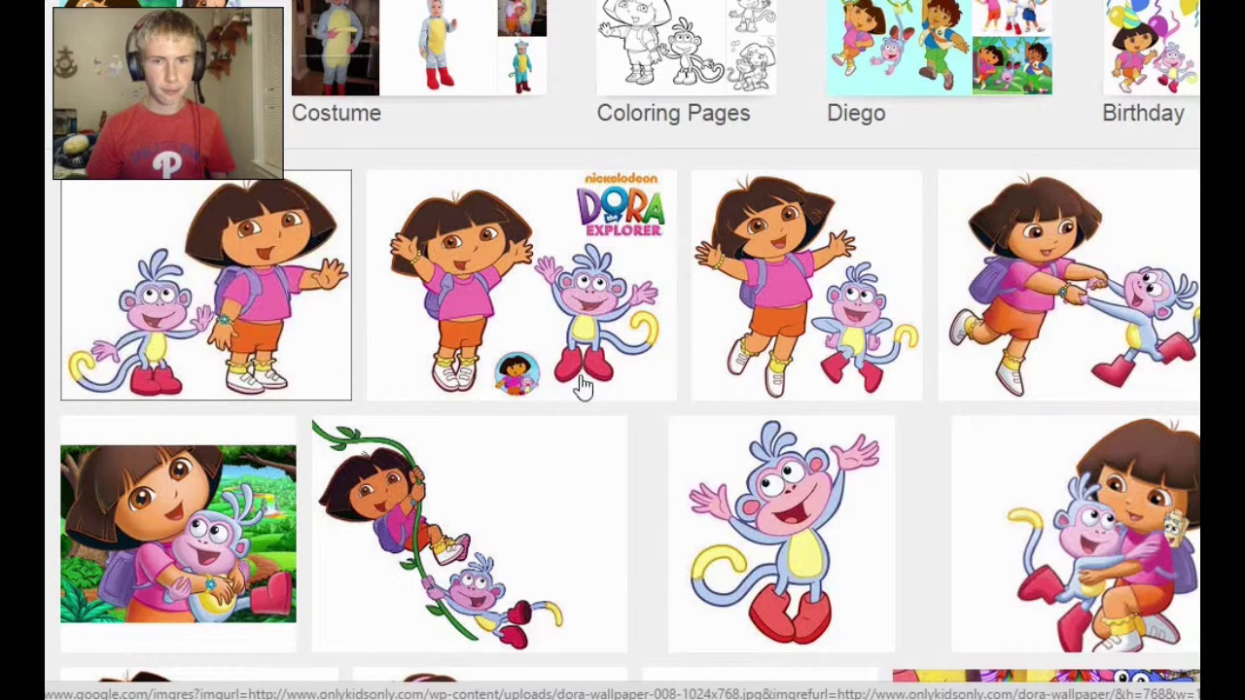
pyautogui.scroll(-4, 862, 286)
pyautogui.scroll(4, 861, 286)
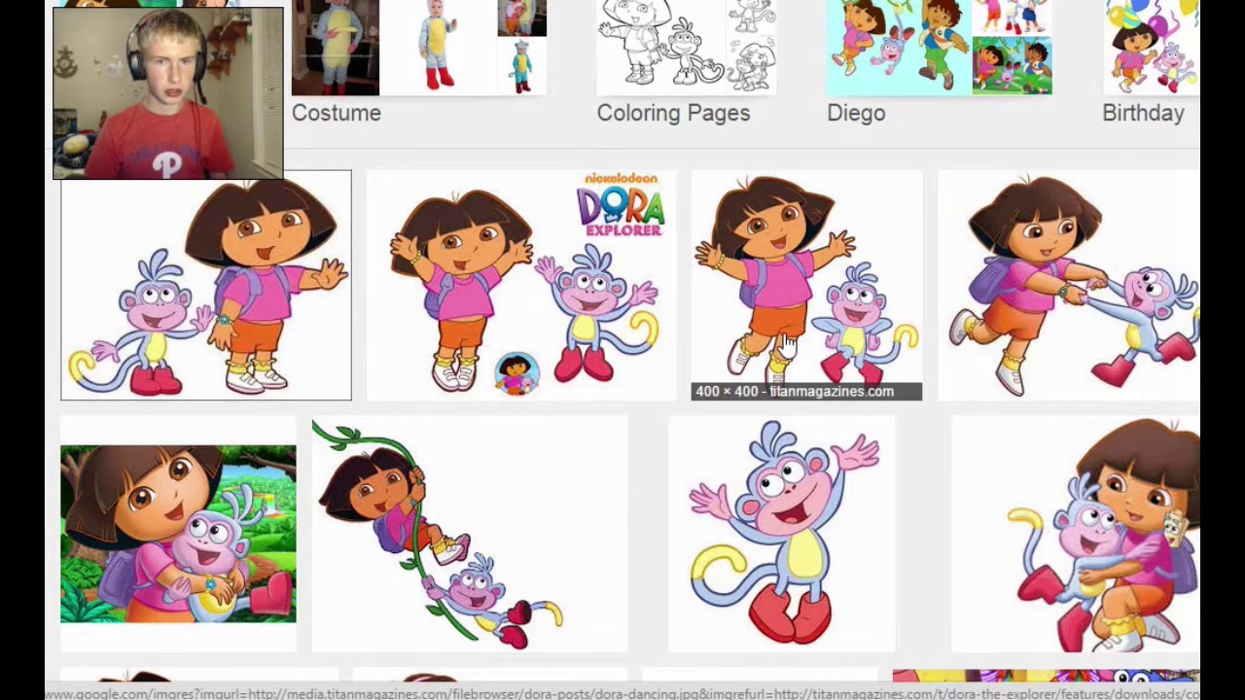
# Open the dancing Dora and Boots picture at full size and choose Save image as.
pyautogui.click(786, 342)
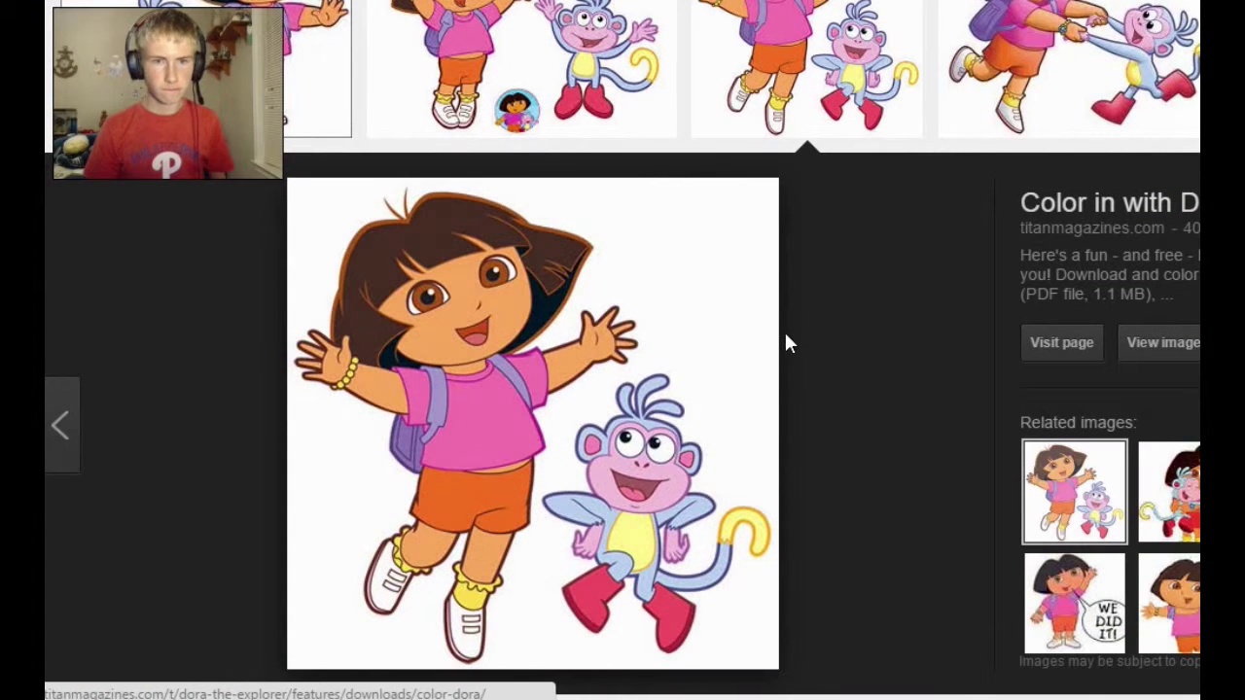
pyautogui.click(1147, 362)
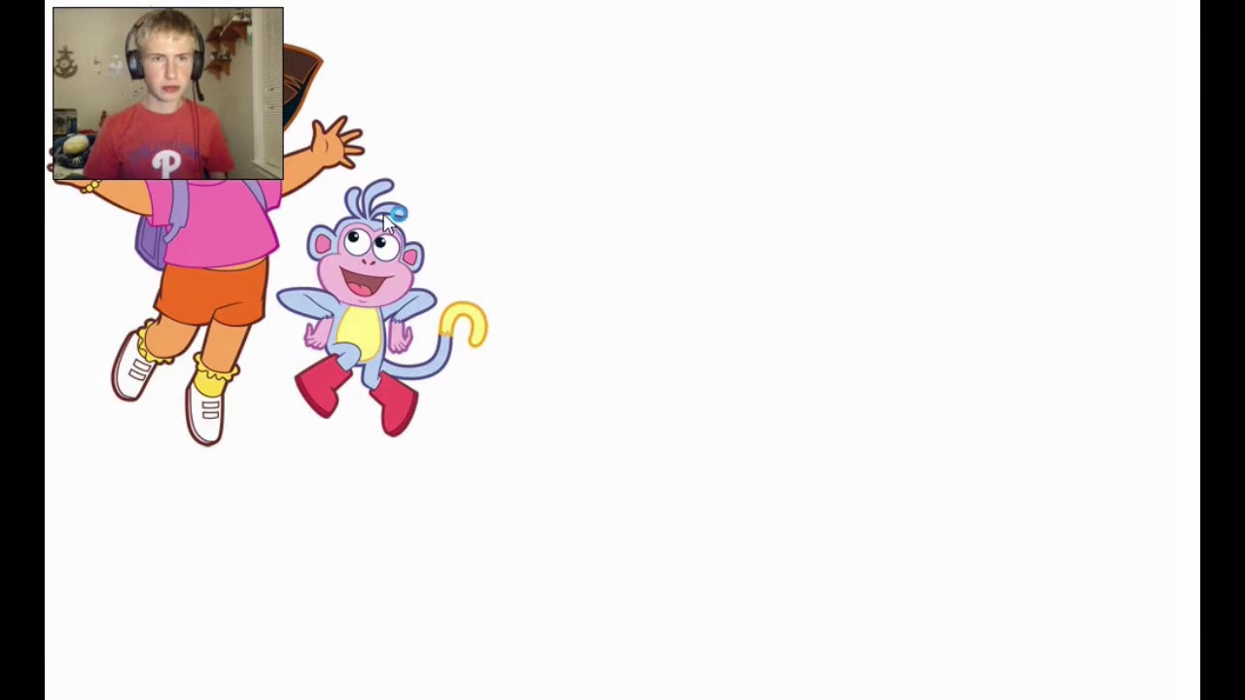
pyautogui.rightClick(280, 219)
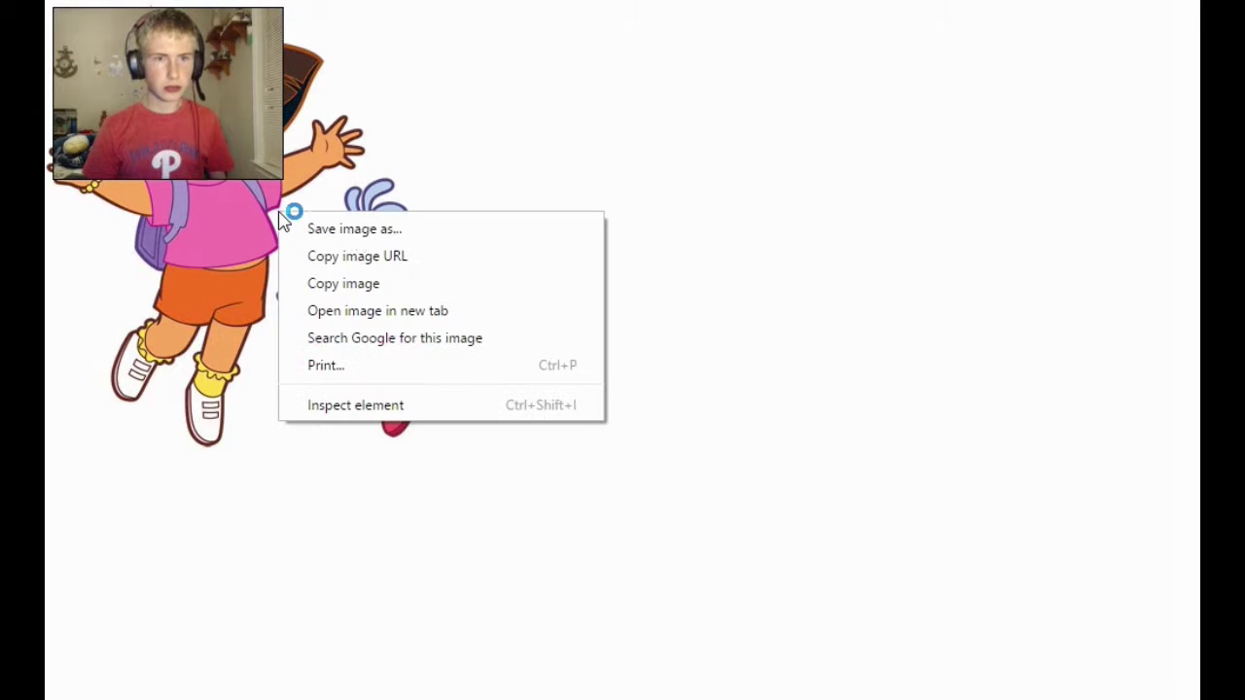
pyautogui.click(352, 239)
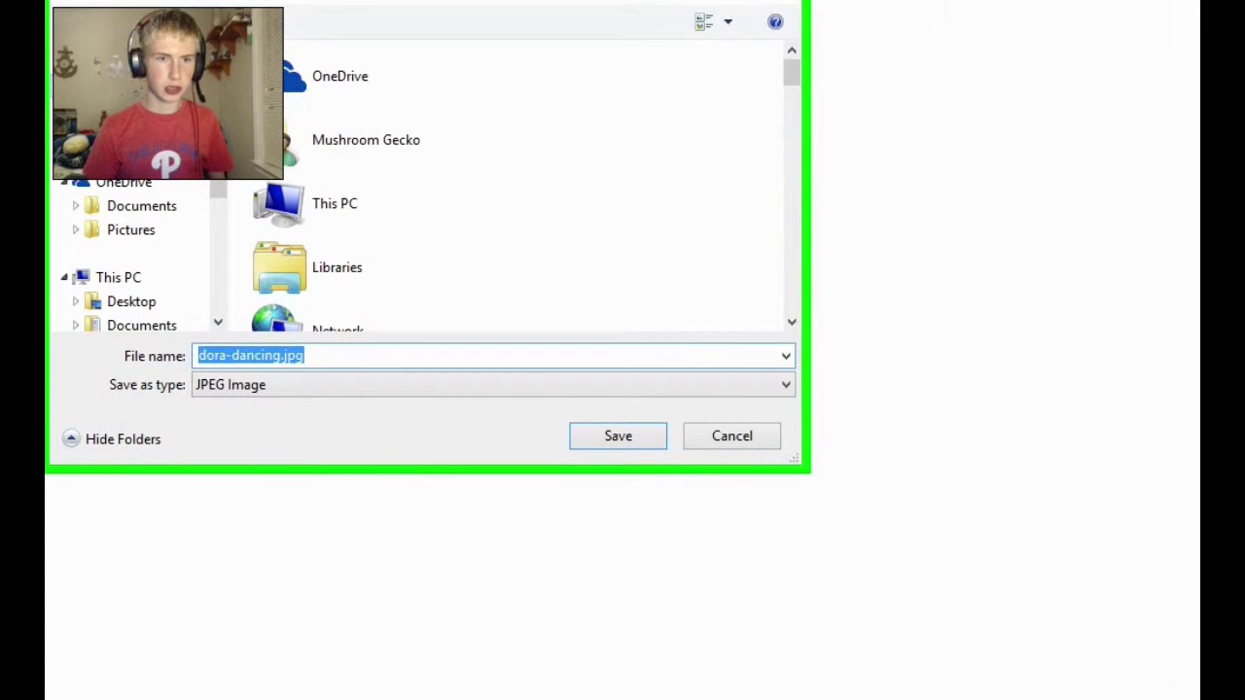
# Save it as dora-dancing.jpg in the Youtube Photoshop folder.
pyautogui.click(773, 195)
pyautogui.moveTo(787, 90); pyautogui.dragTo(781, 242)
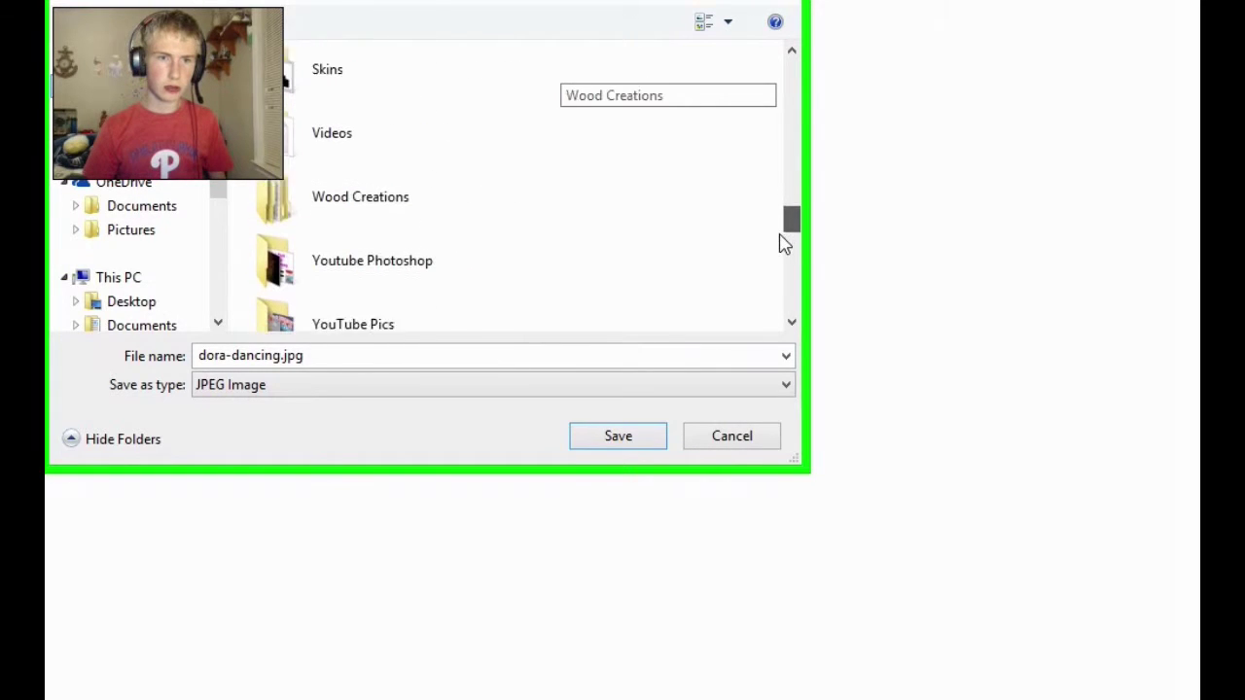
pyautogui.click(377, 261)
pyautogui.doubleClick(377, 260)
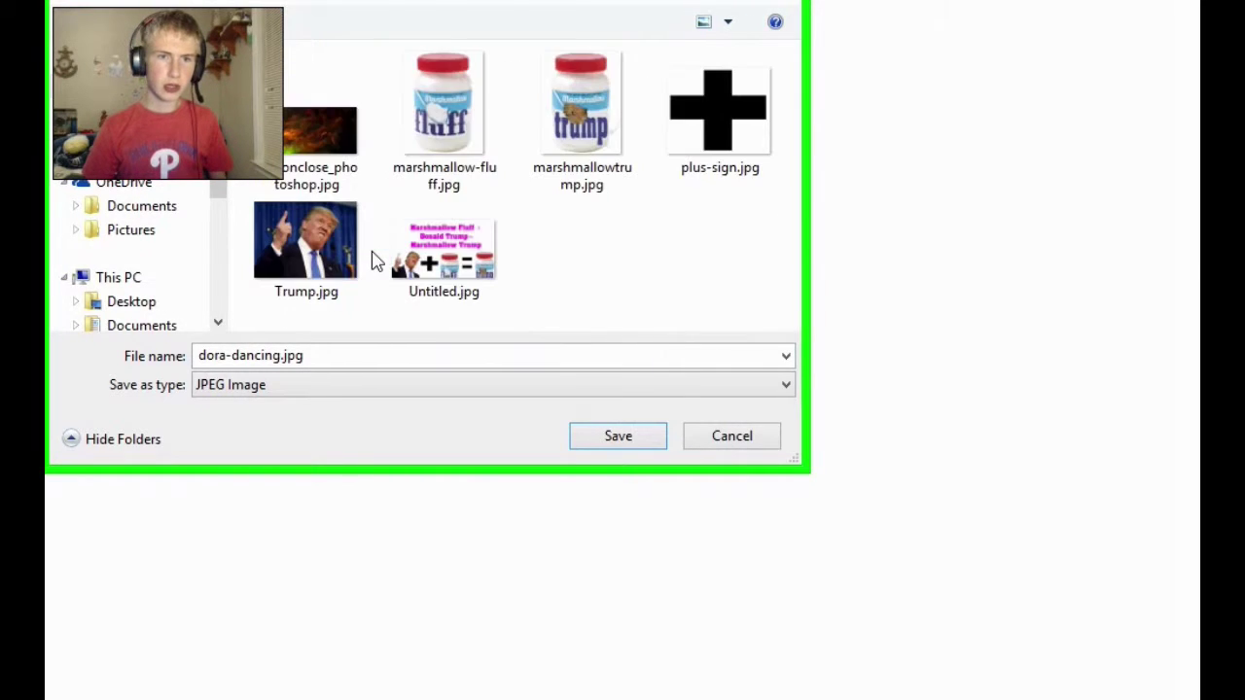
pyautogui.click(595, 442)
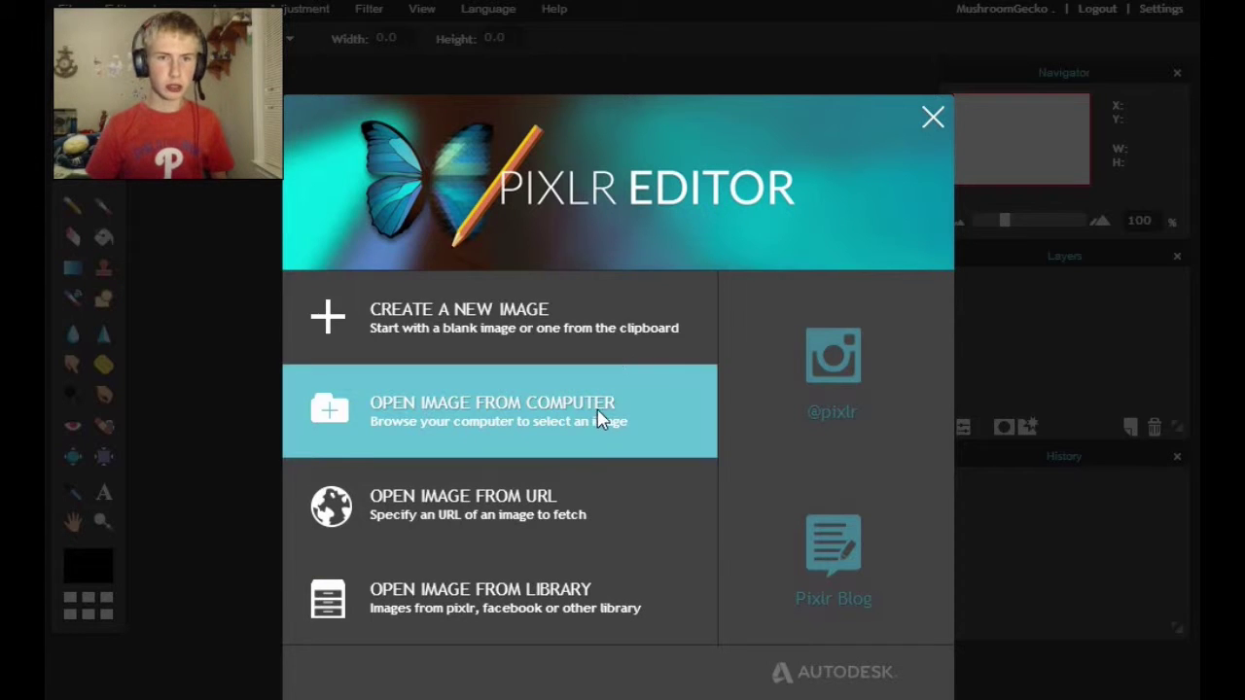
# Open dora-dancing.jpg from the computer and move its window to the right.
pyautogui.click(598, 420)
pyautogui.doubleClick(424, 112)
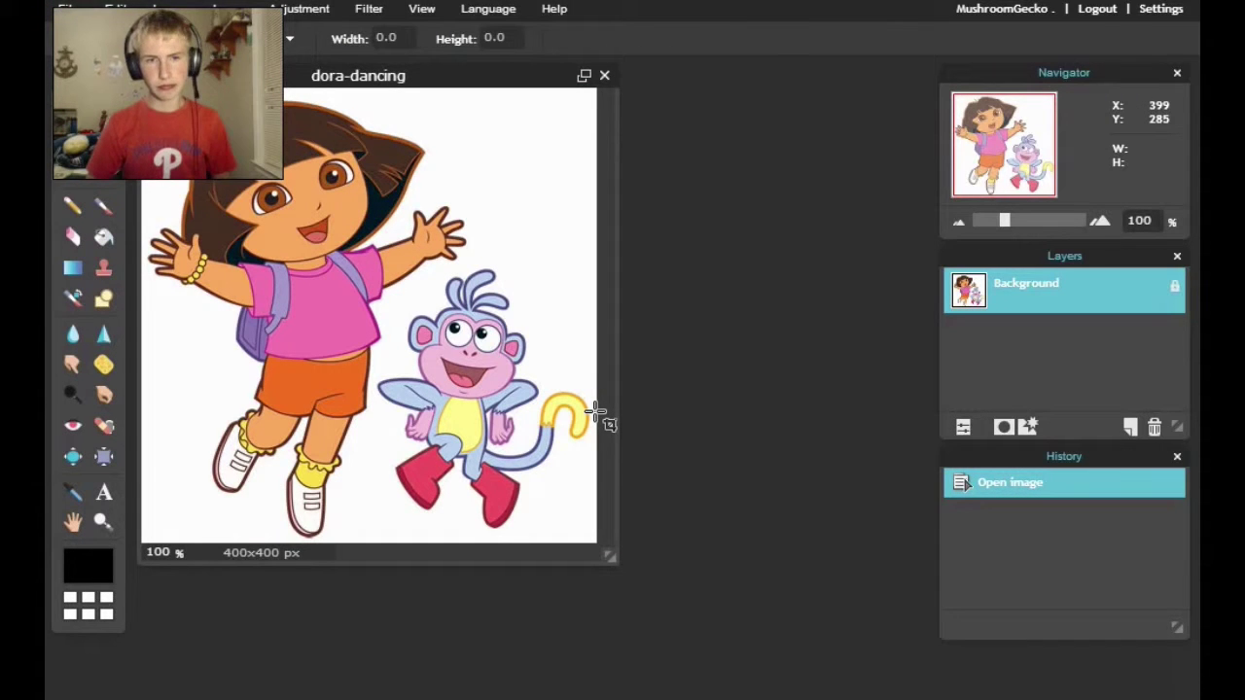
pyautogui.moveTo(348, 77); pyautogui.dragTo(641, 89)
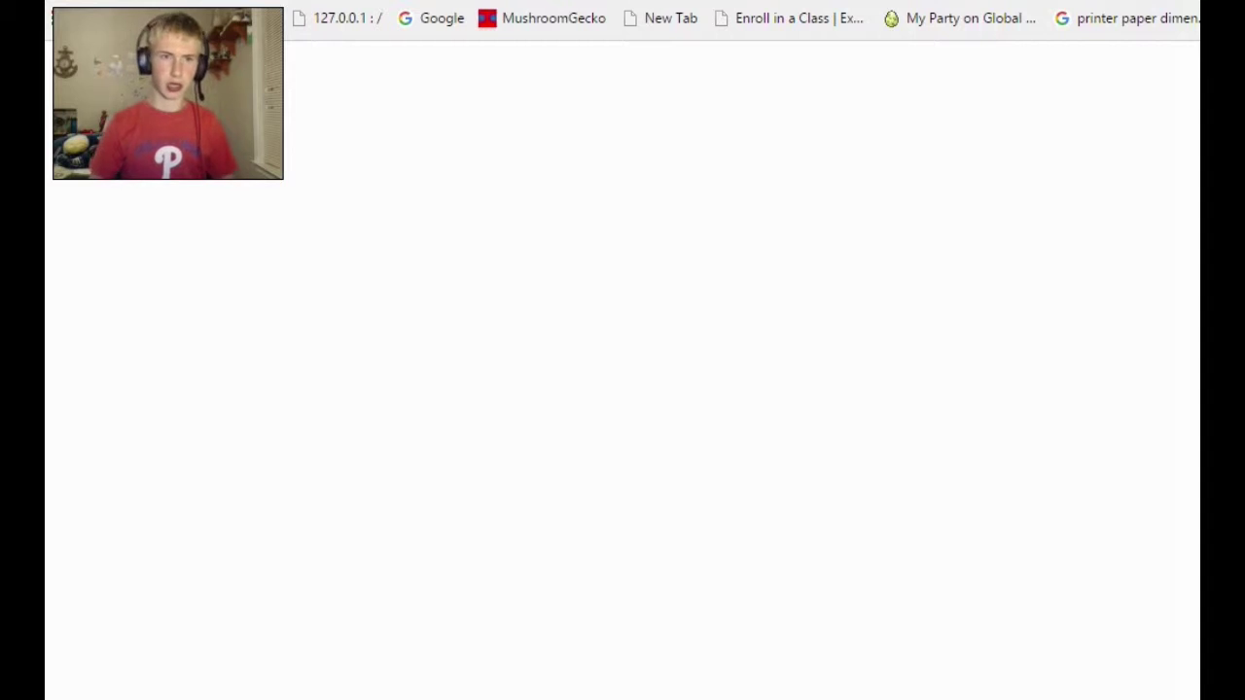
# Search Google for 'shia labeouf head' and show the image results.
pyautogui.write('go')
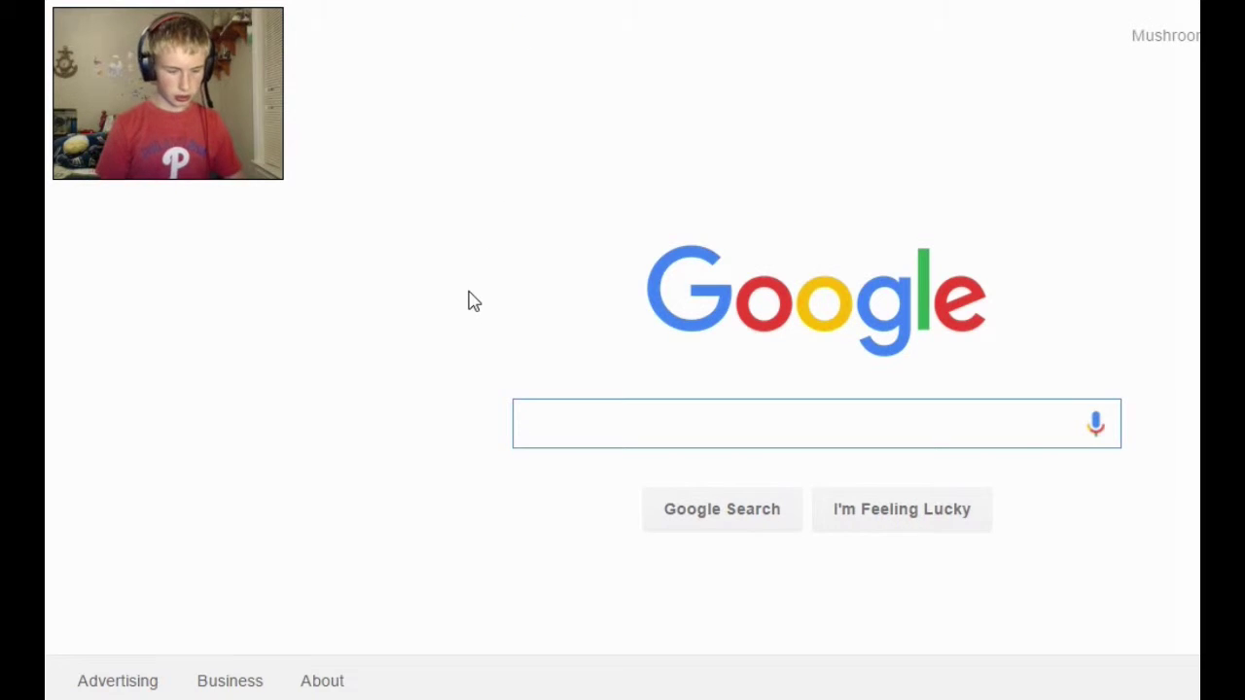
pyautogui.write('shia')
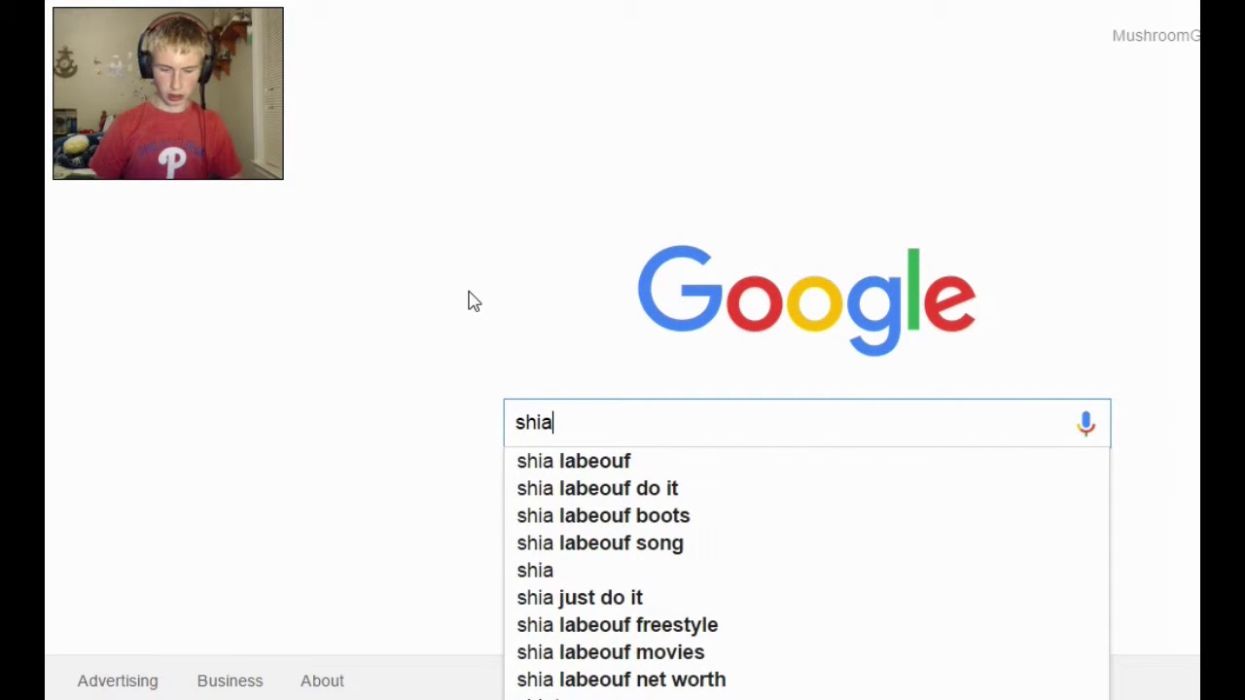
pyautogui.press('Down')
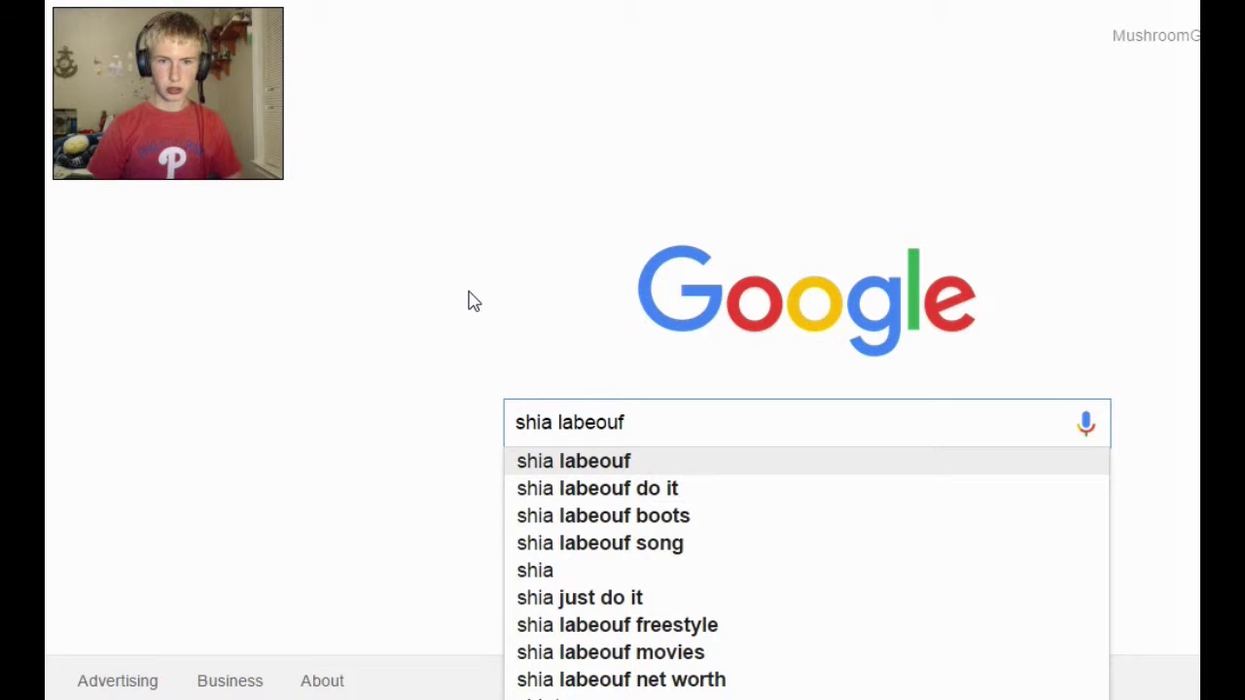
pyautogui.press('Return')
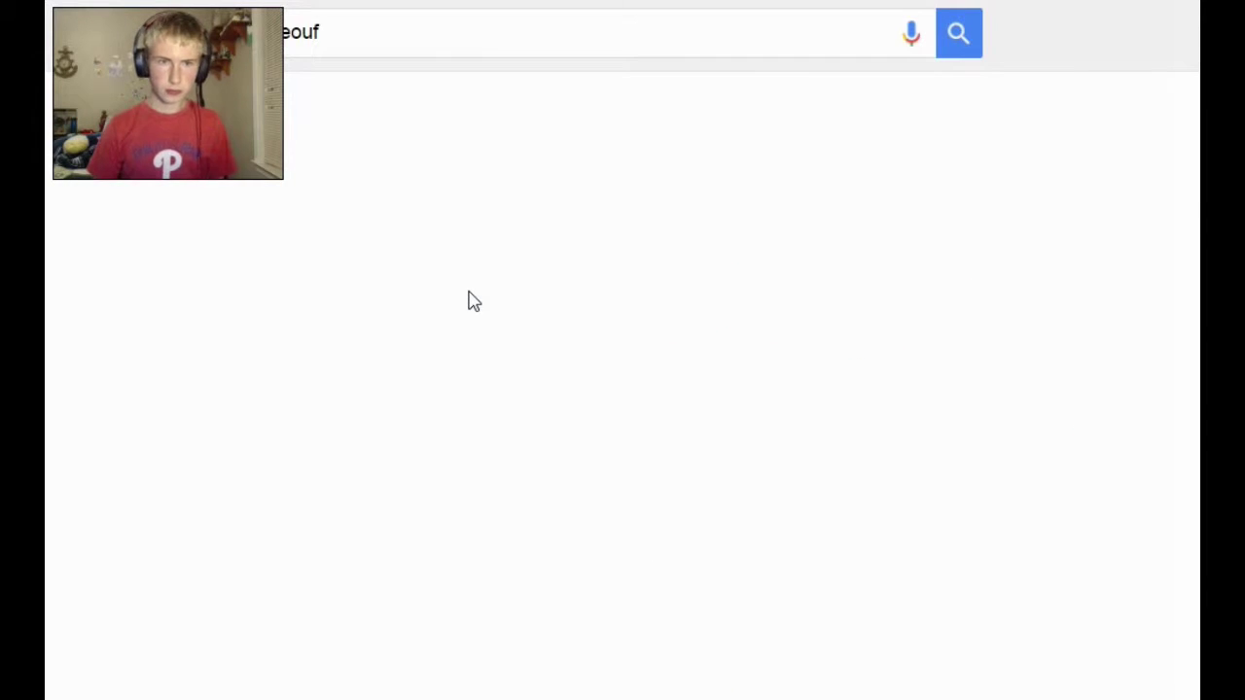
pyautogui.click(345, 33)
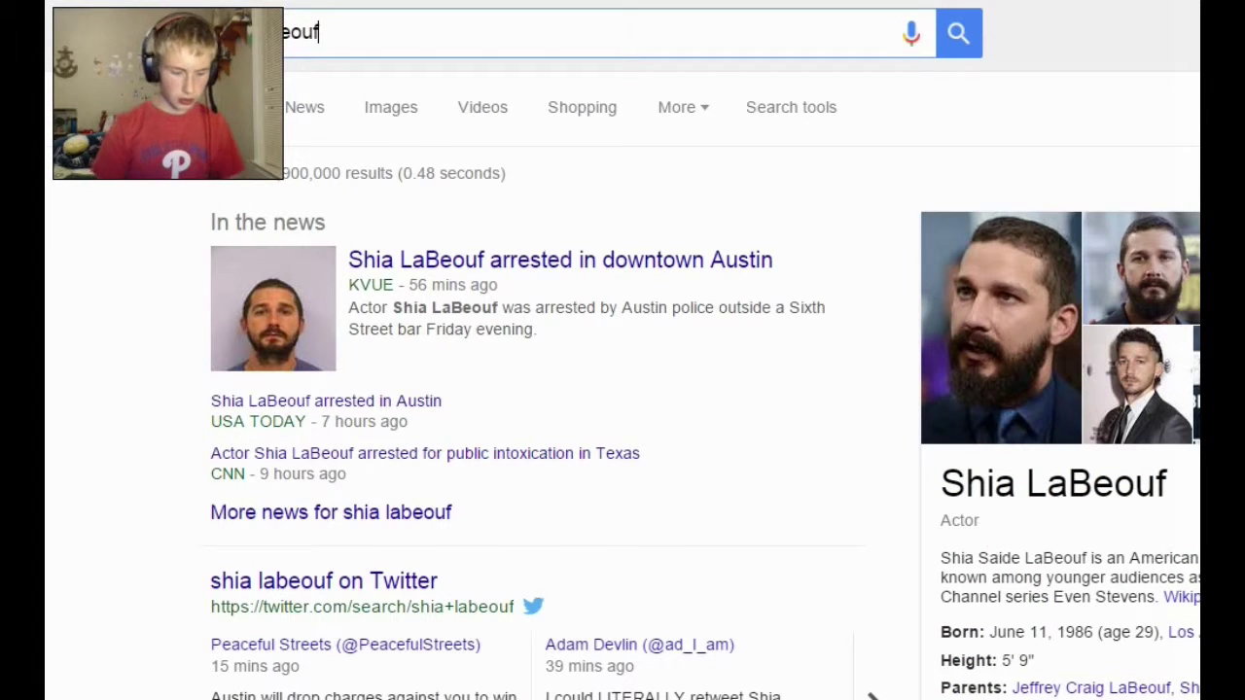
pyautogui.write(' head')
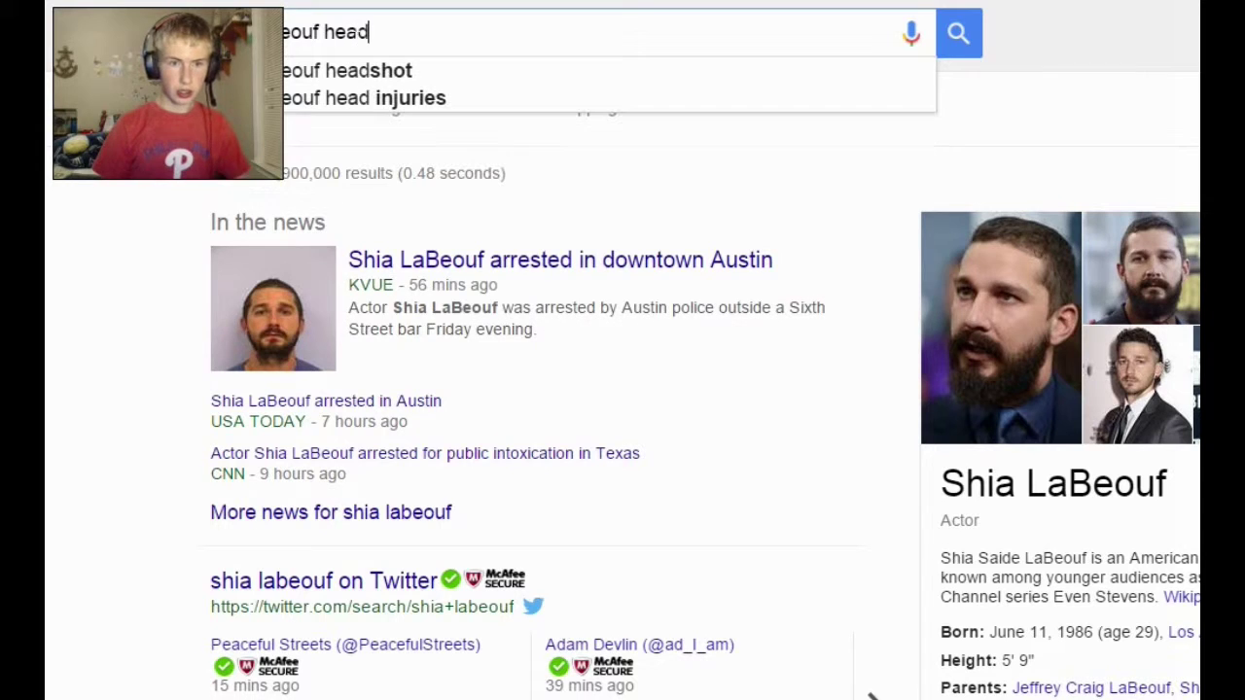
pyautogui.press('Return')
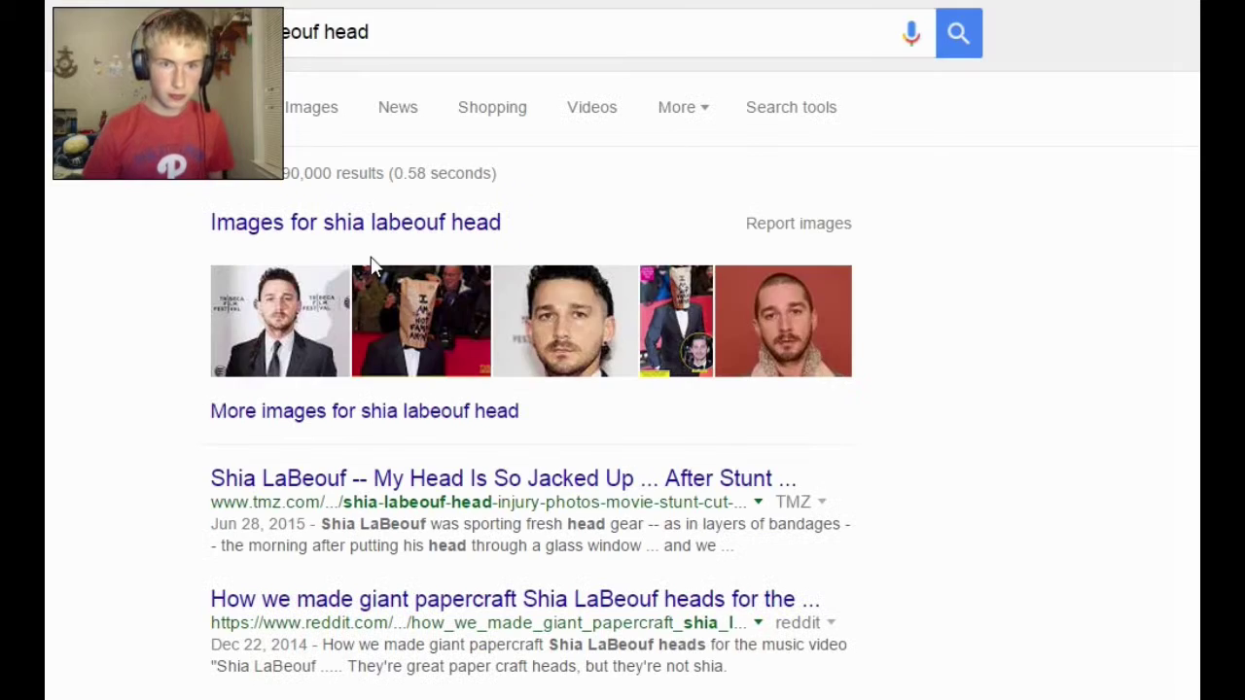
pyautogui.click(326, 107)
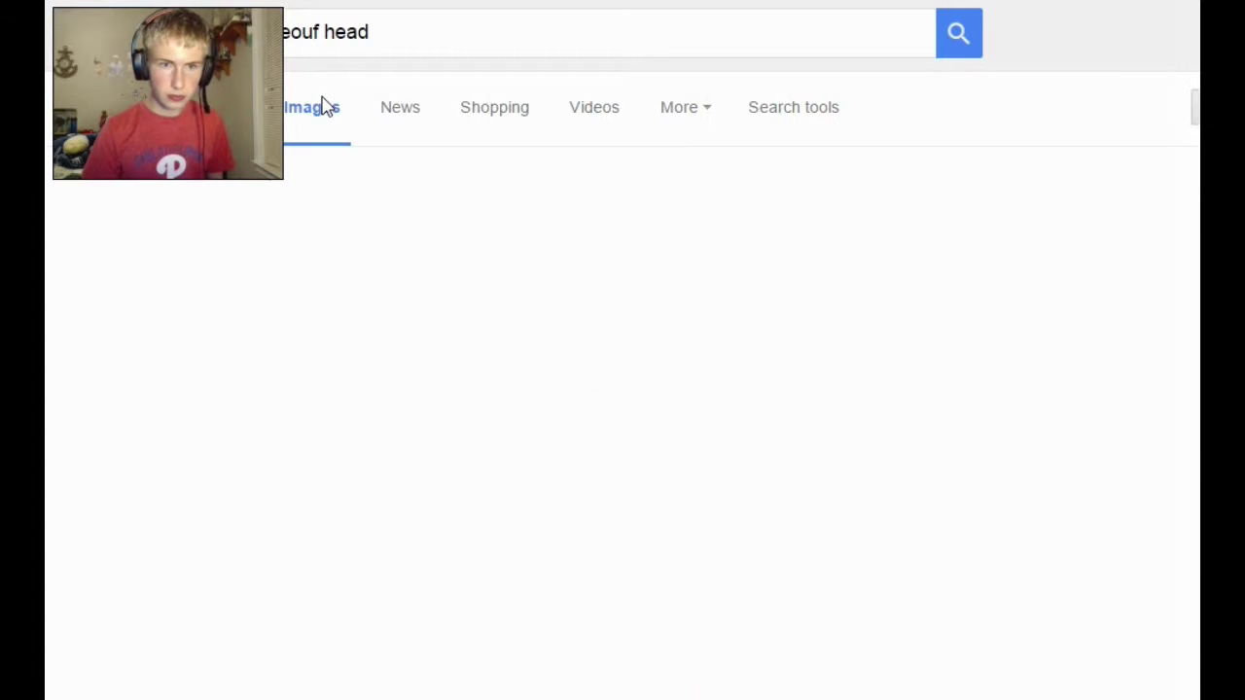
# Add 'just do it' to the image search query, rerun it and scan the results.
pyautogui.click(324, 31)
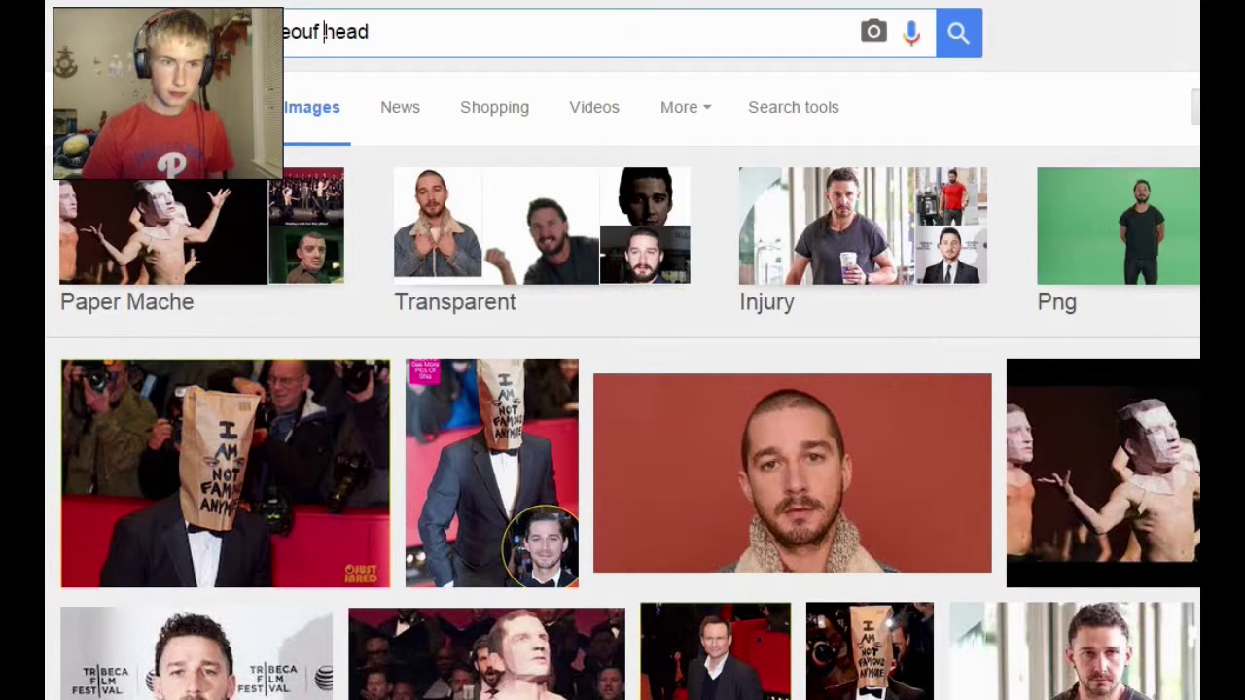
pyautogui.write('just do it')
pyautogui.press('Return')
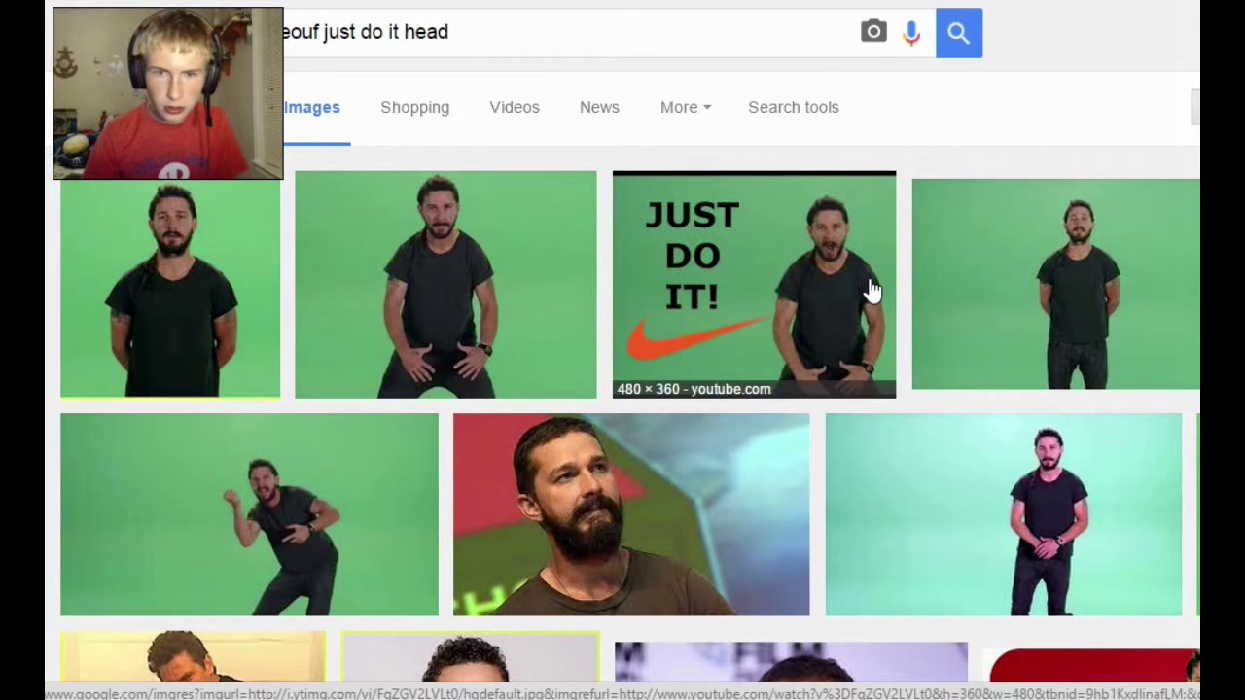
pyautogui.scroll(-4, 871, 290)
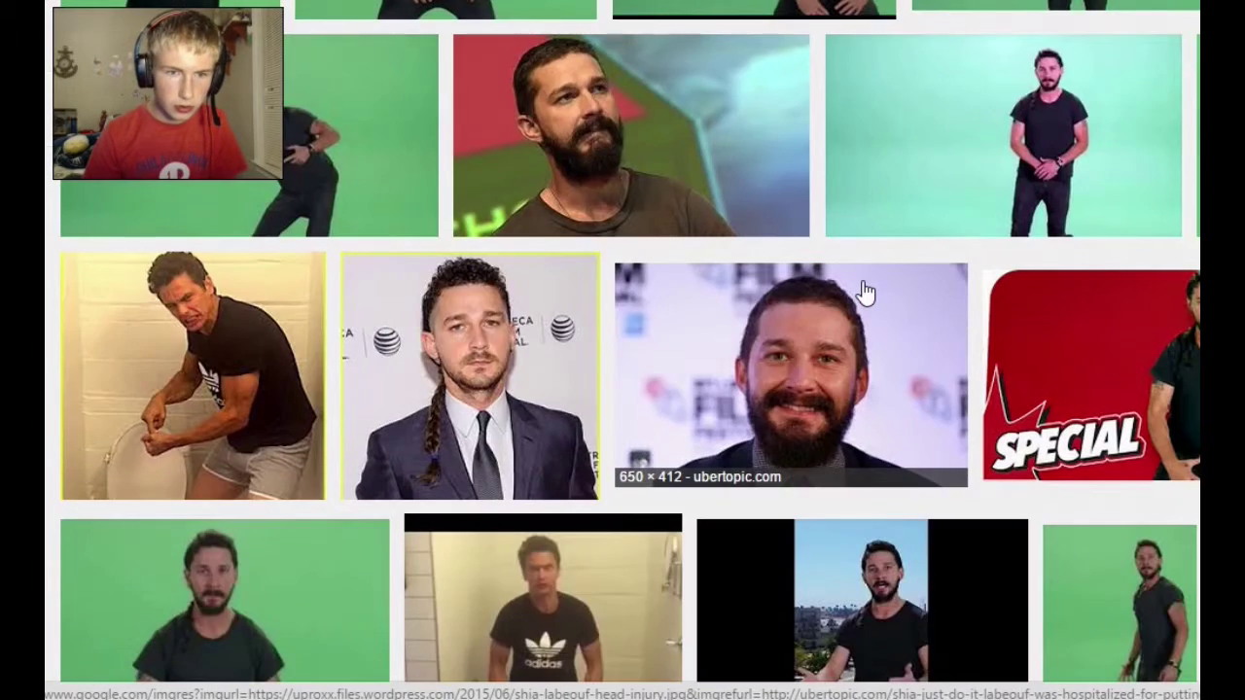
pyautogui.scroll(-2, 863, 291)
pyautogui.scroll(-2, 864, 290)
pyautogui.scroll(2, 863, 291)
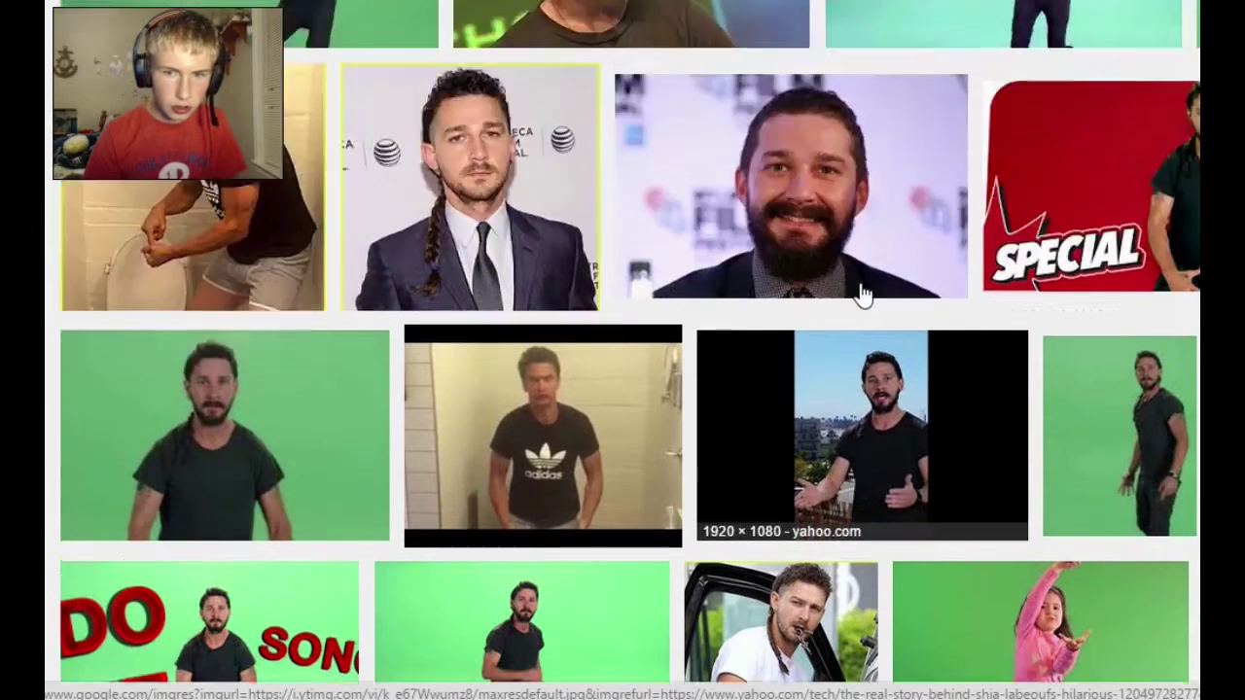
pyautogui.scroll(4, 861, 289)
pyautogui.scroll(2, 869, 103)
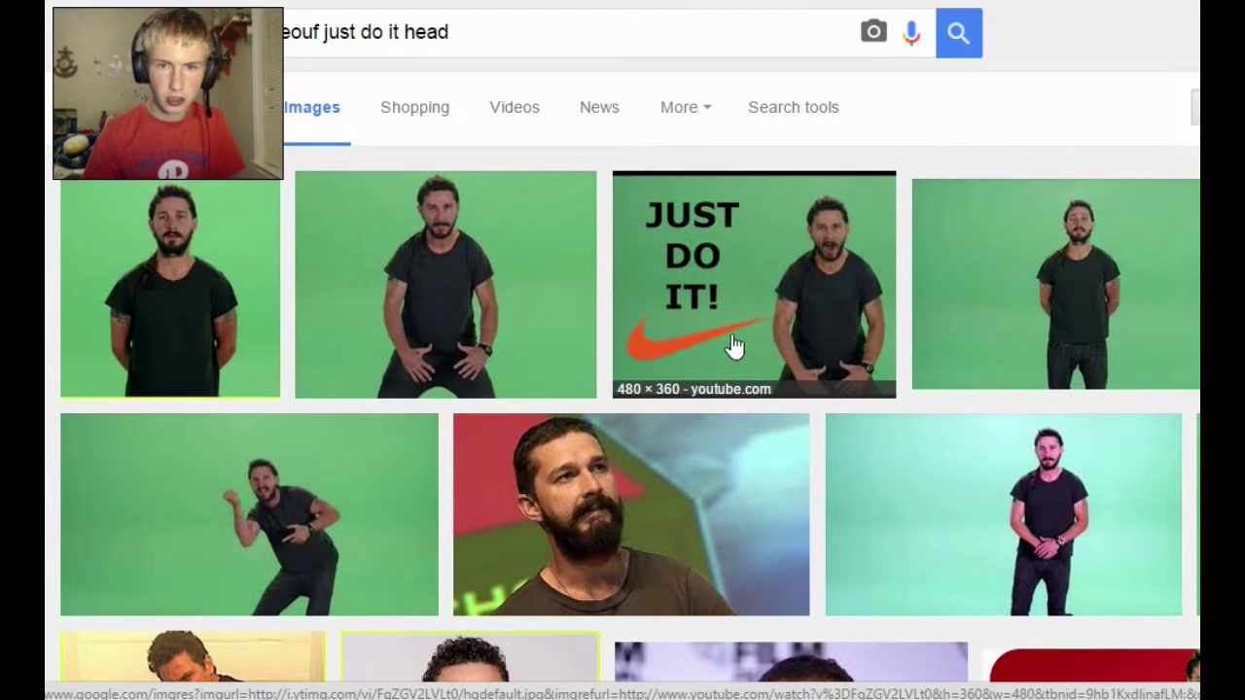
# Preview the JUST DO IT green-screen result and the crouching celebuzz photo.
pyautogui.click(871, 297)
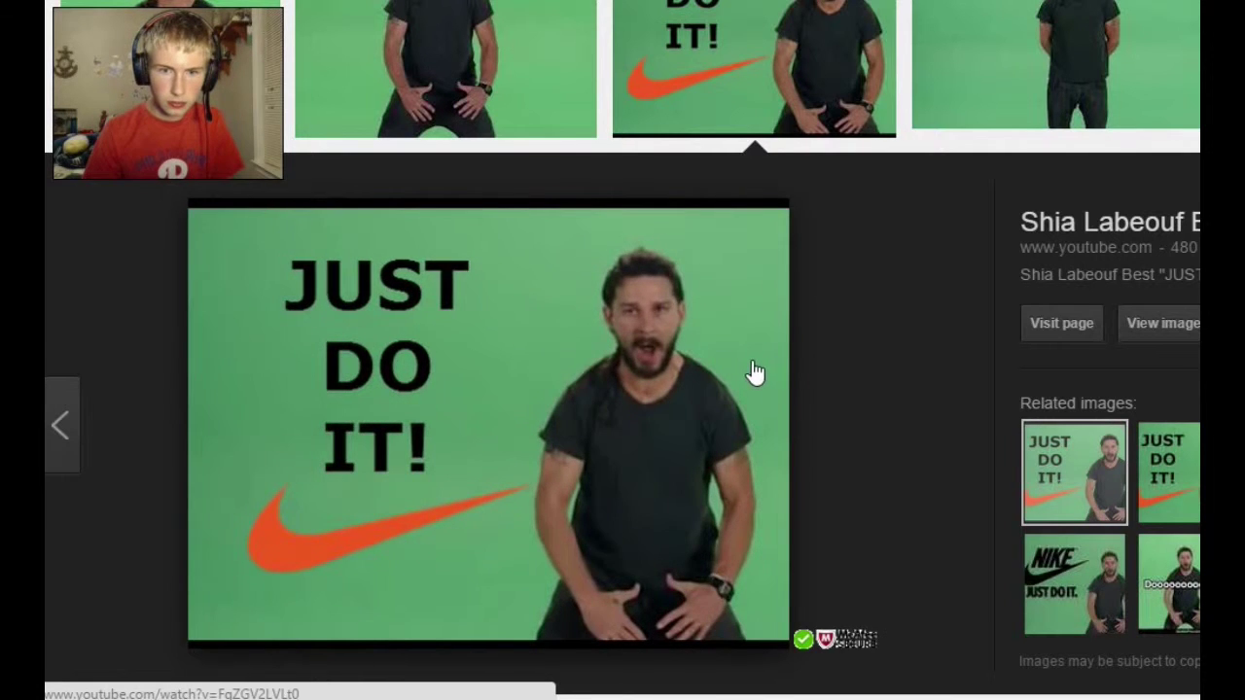
pyautogui.scroll(2, 753, 363)
pyautogui.click(436, 269)
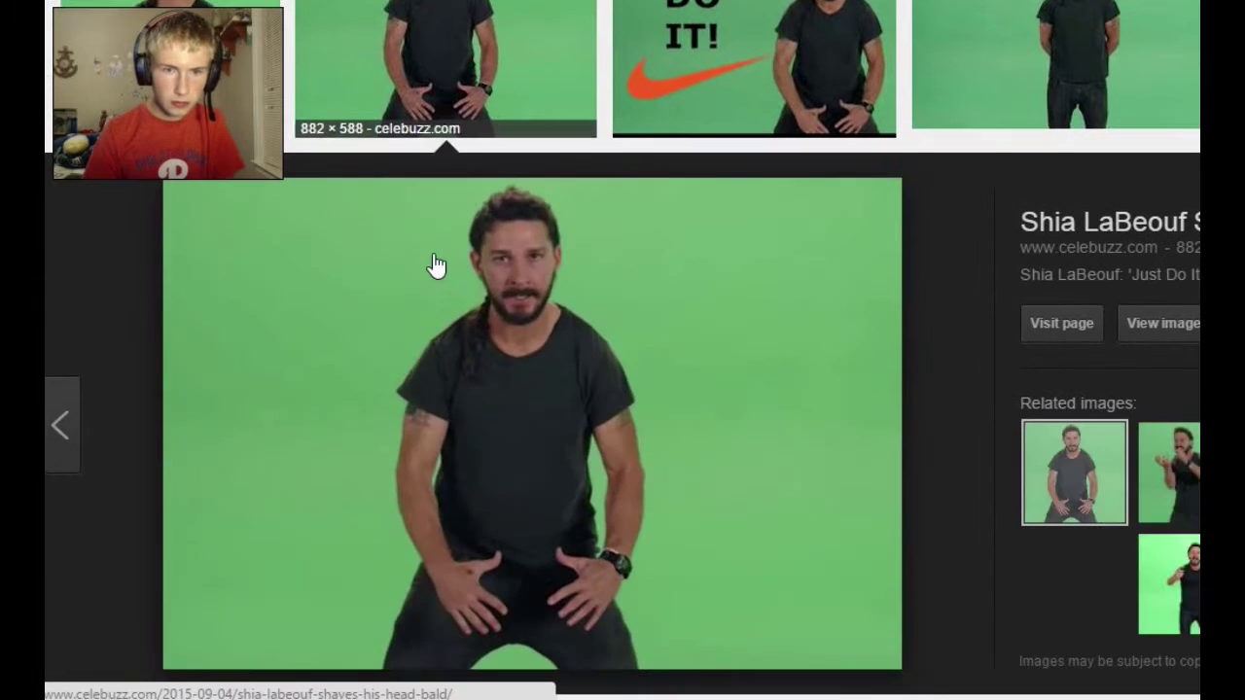
pyautogui.scroll(2, 436, 265)
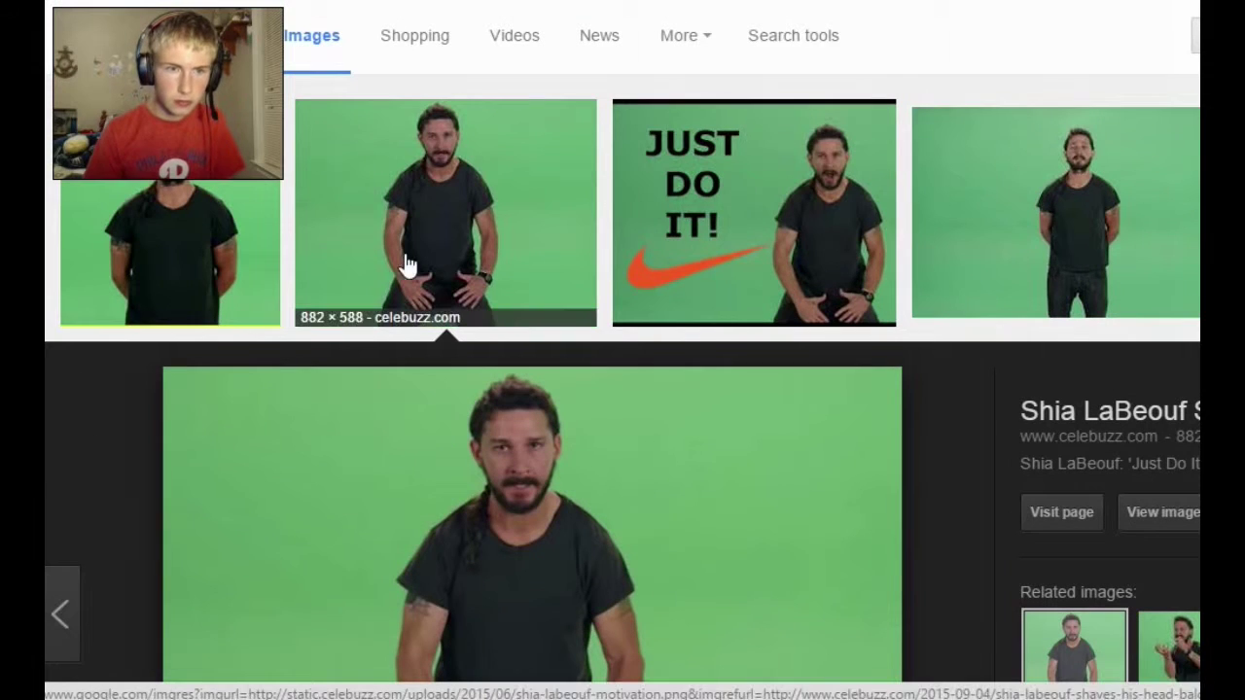
pyautogui.scroll(-4, 920, 233)
pyautogui.scroll(-4, 920, 233)
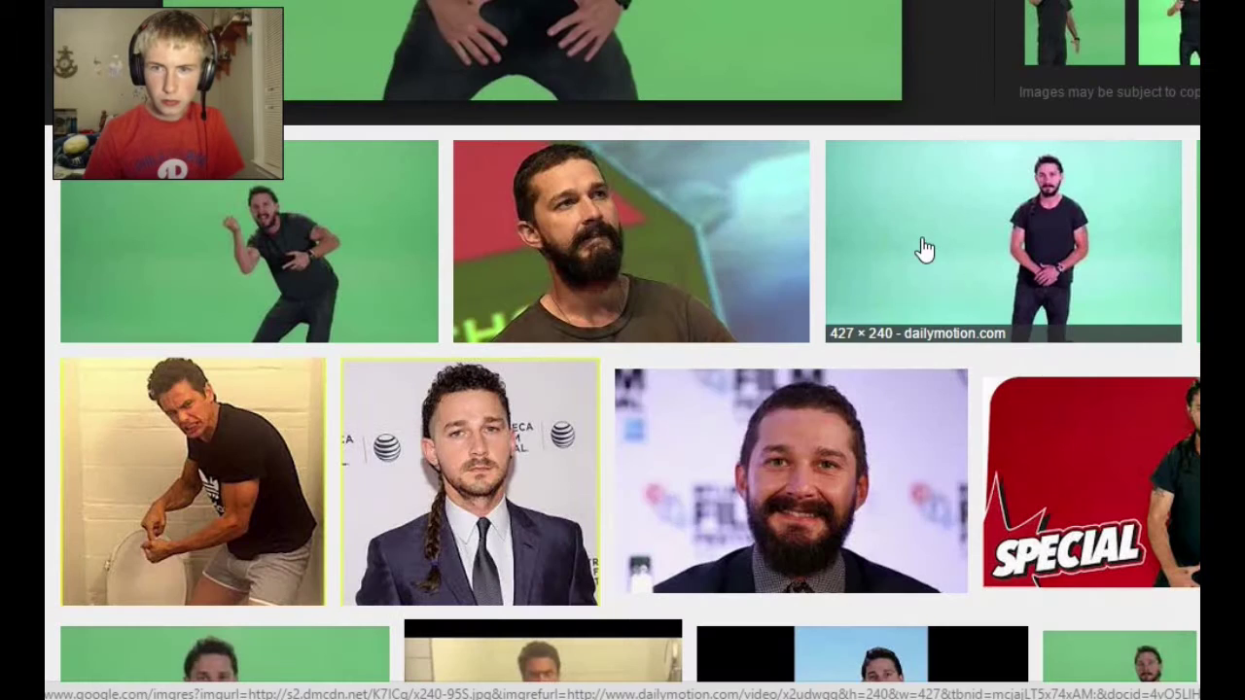
pyautogui.scroll(4, 920, 234)
# Preview related images, ending on the mashable.com photo of the man shouting.
pyautogui.click(1172, 278)
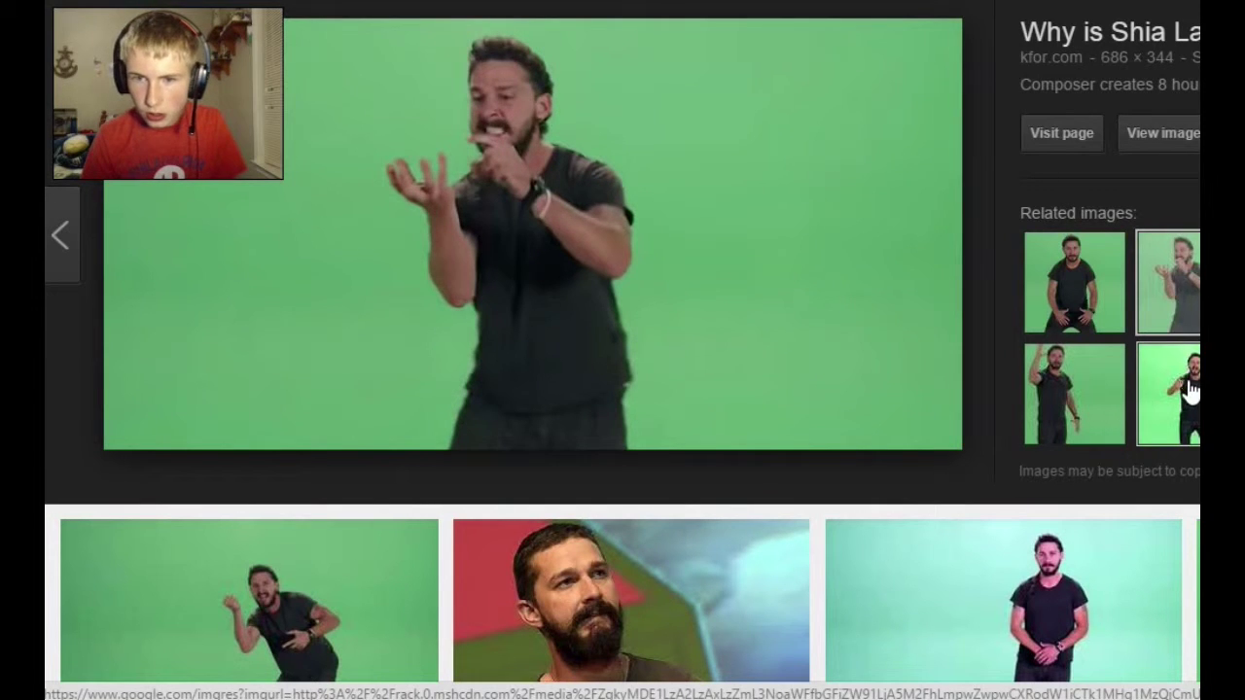
pyautogui.click(1102, 404)
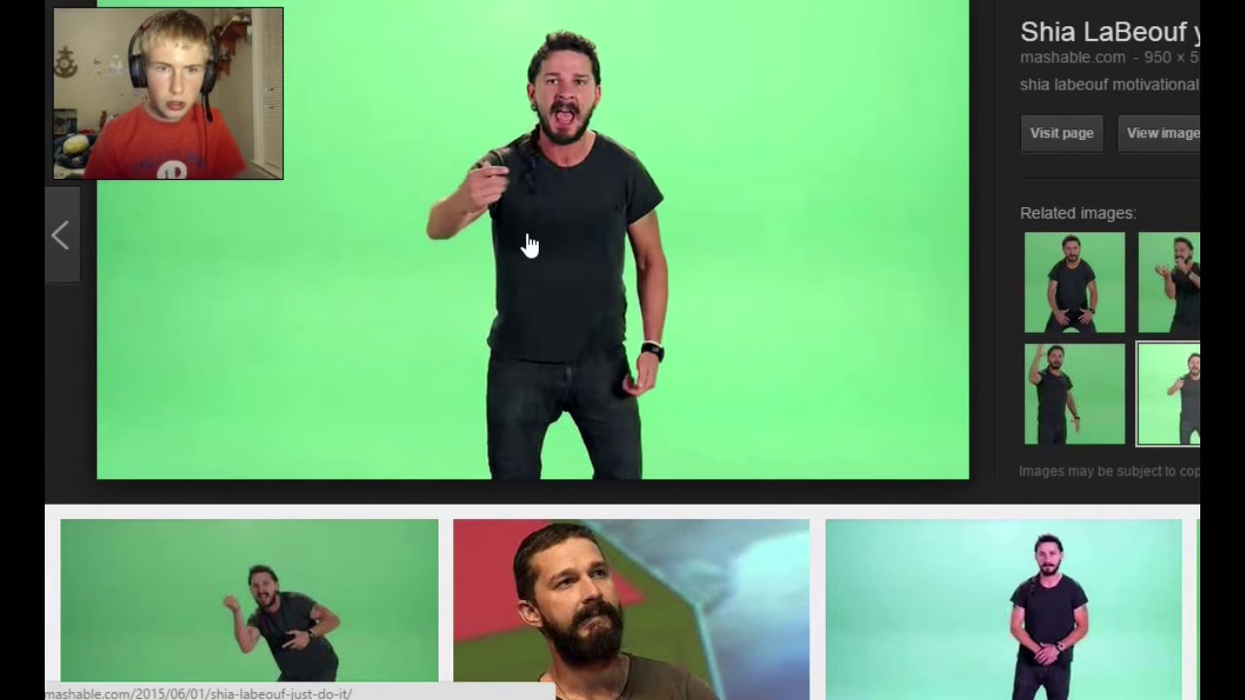
pyautogui.click(1055, 381)
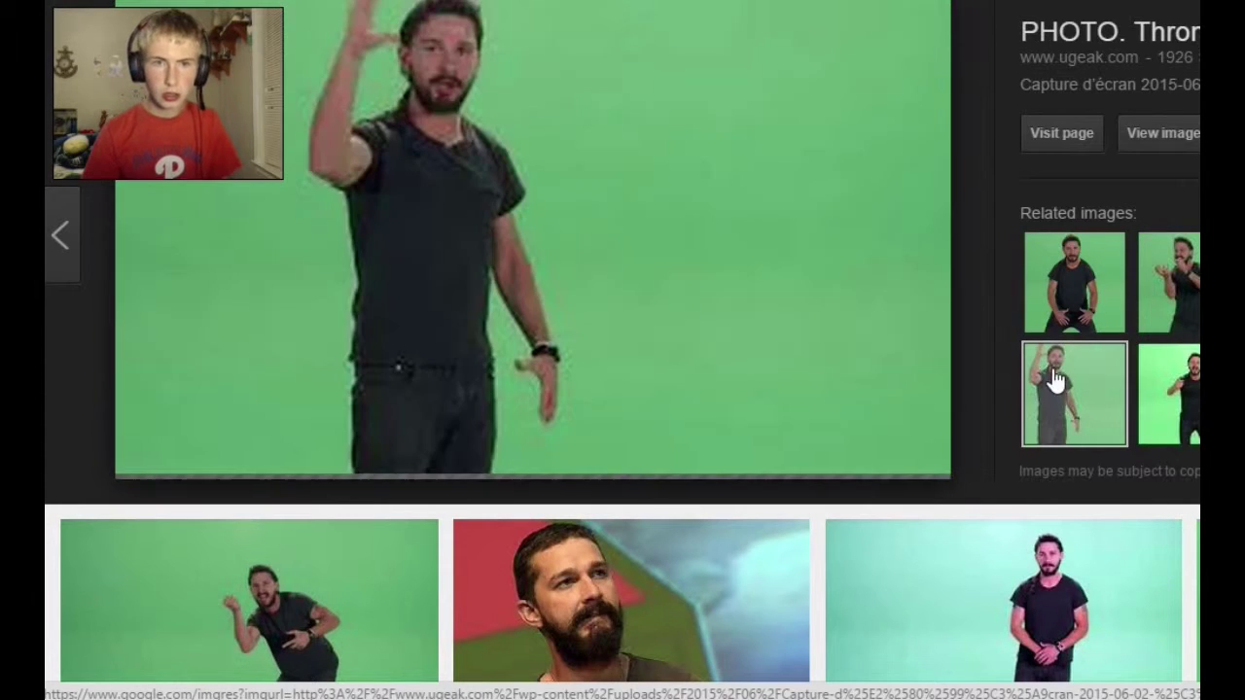
pyautogui.click(1167, 399)
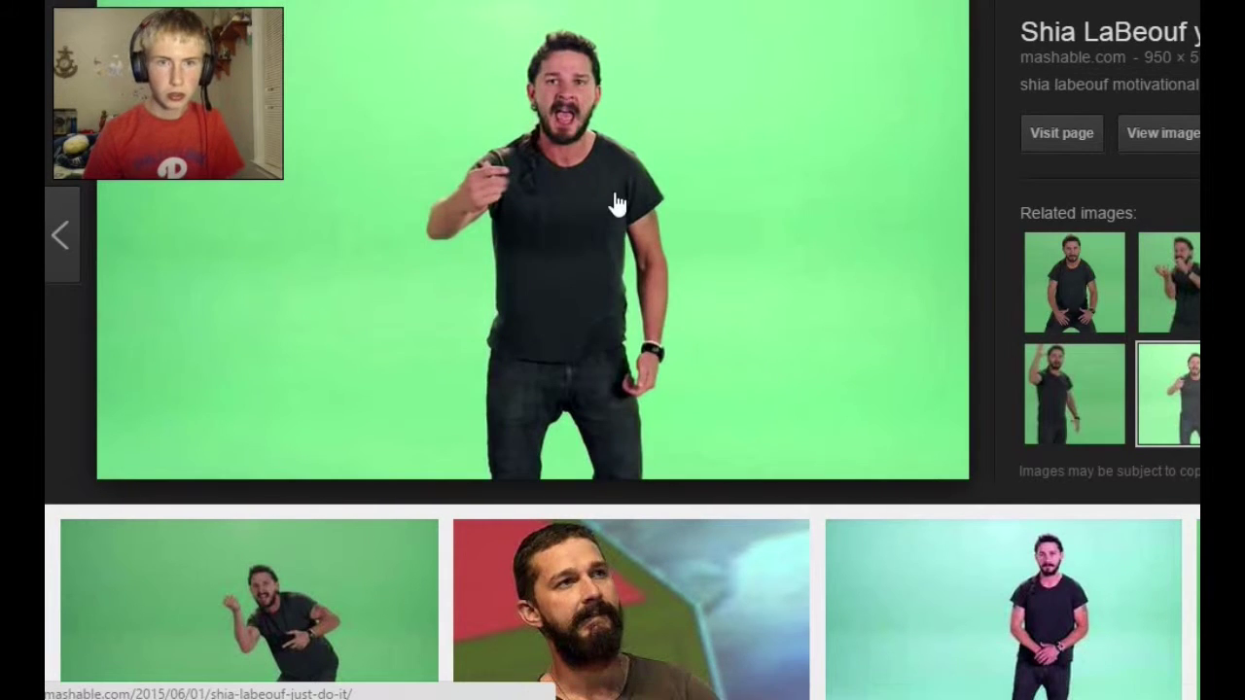
pyautogui.scroll(2, 616, 202)
pyautogui.scroll(2, 617, 202)
pyautogui.scroll(-8, 616, 203)
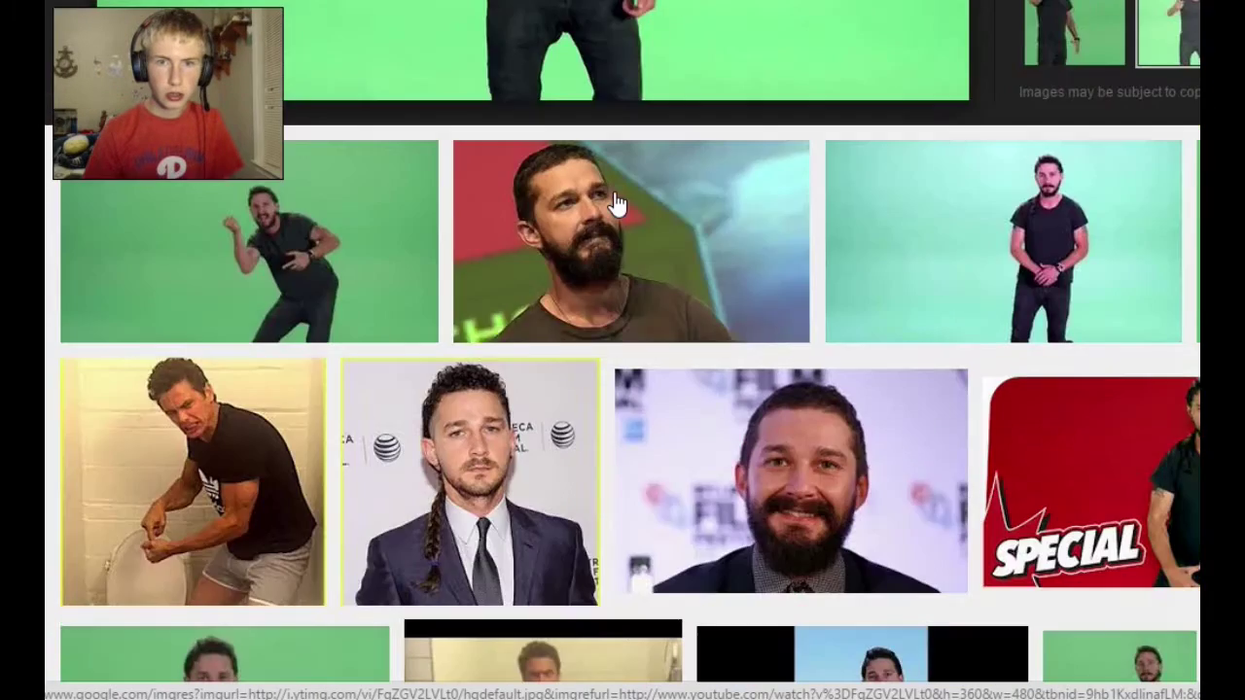
pyautogui.scroll(-4, 616, 202)
pyautogui.scroll(-2, 616, 202)
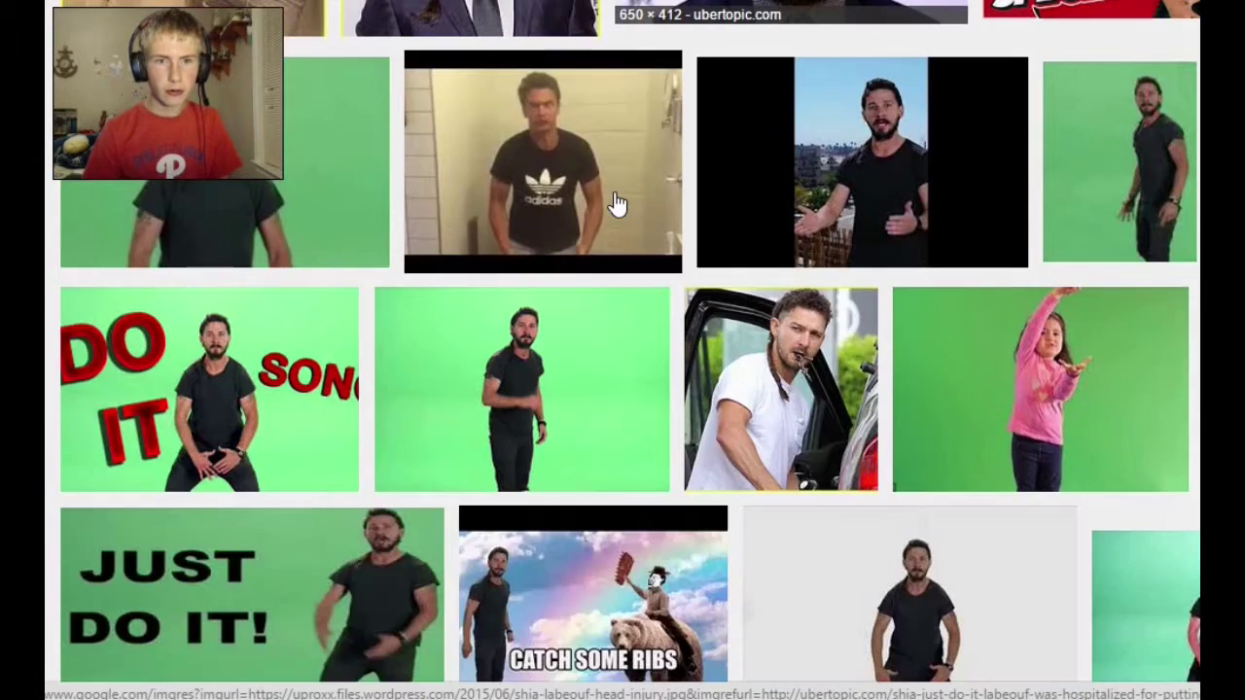
pyautogui.scroll(12, 617, 203)
# Save the previewed shouting green-screen photo to the computer.
pyautogui.rightClick(748, 192)
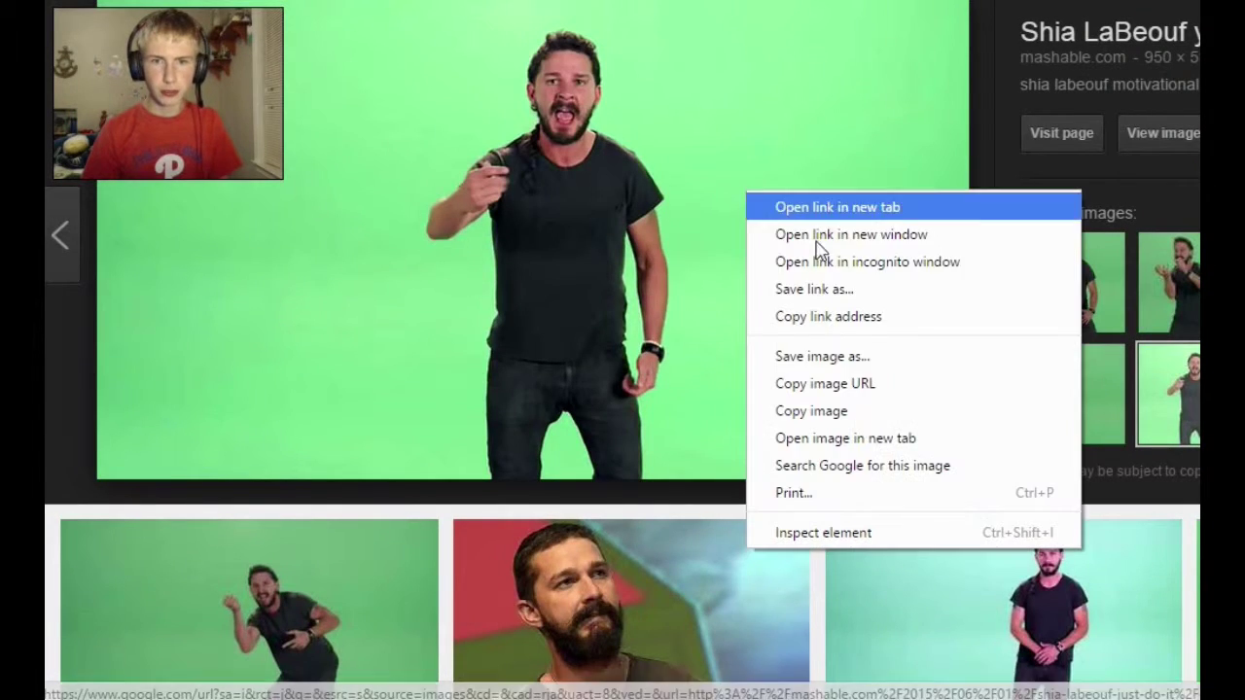
pyautogui.click(852, 357)
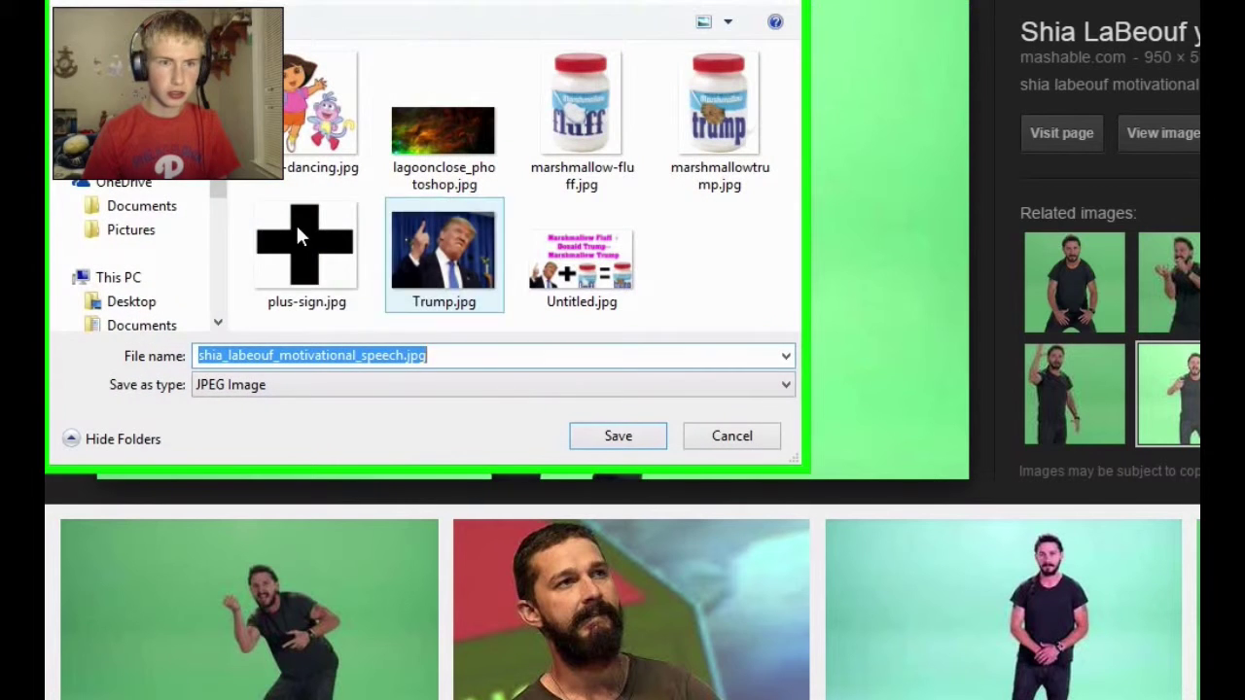
pyautogui.click(576, 446)
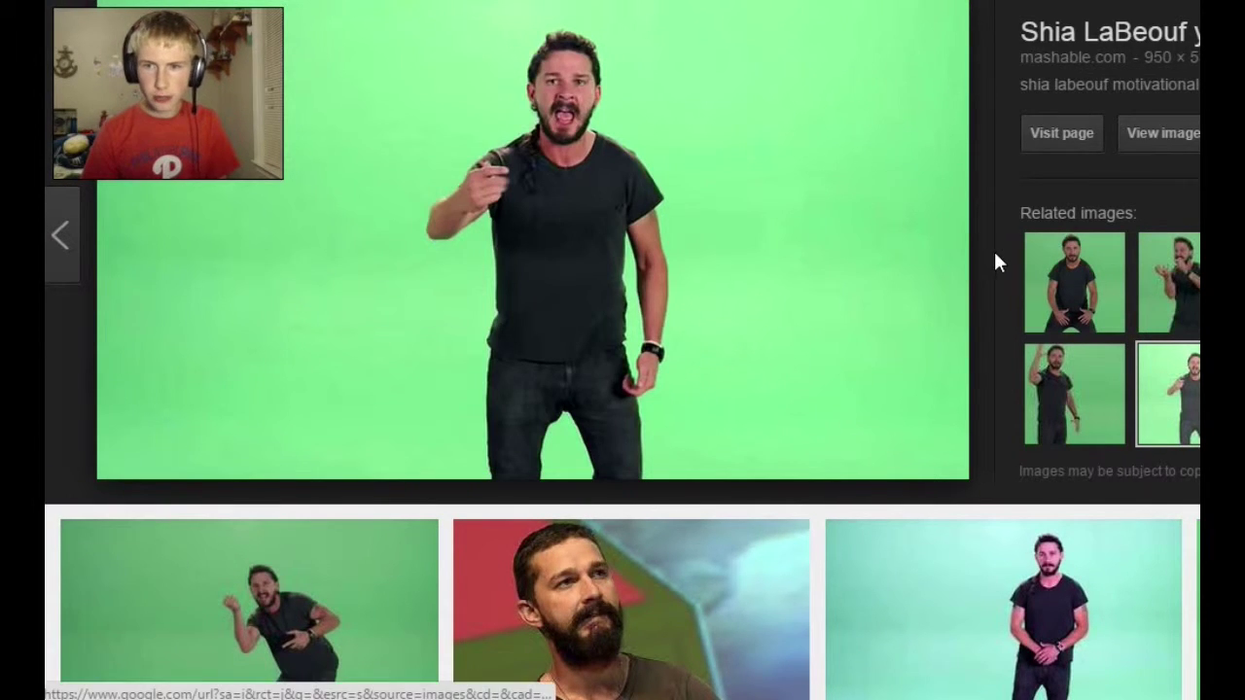
# Save the crouching celebuzz green-screen photo as shia-labeouf-motivation.png.
pyautogui.scroll(4, 993, 253)
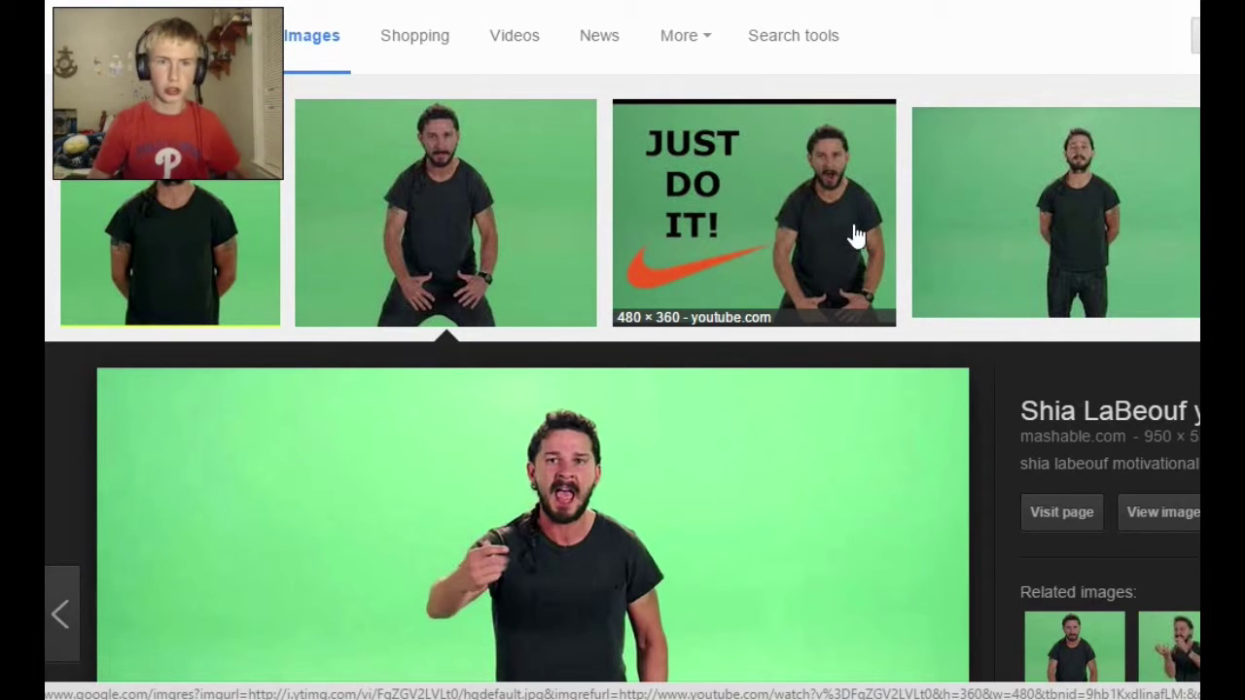
pyautogui.click(493, 271)
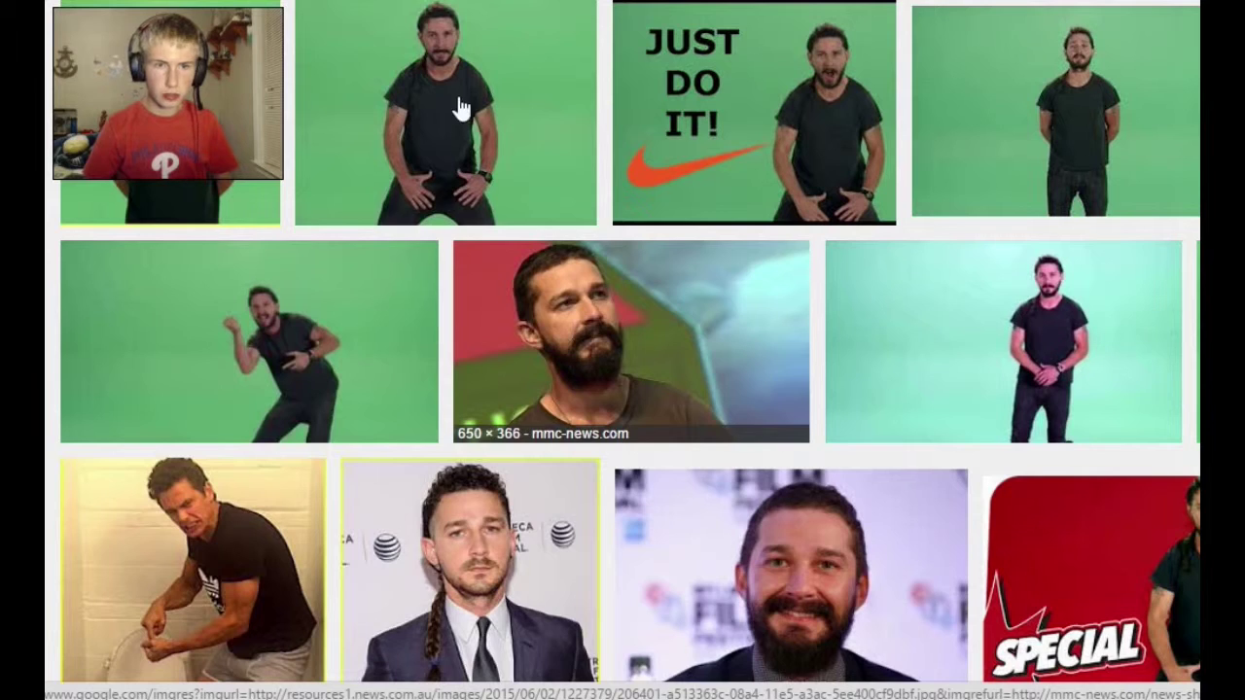
pyautogui.click(457, 106)
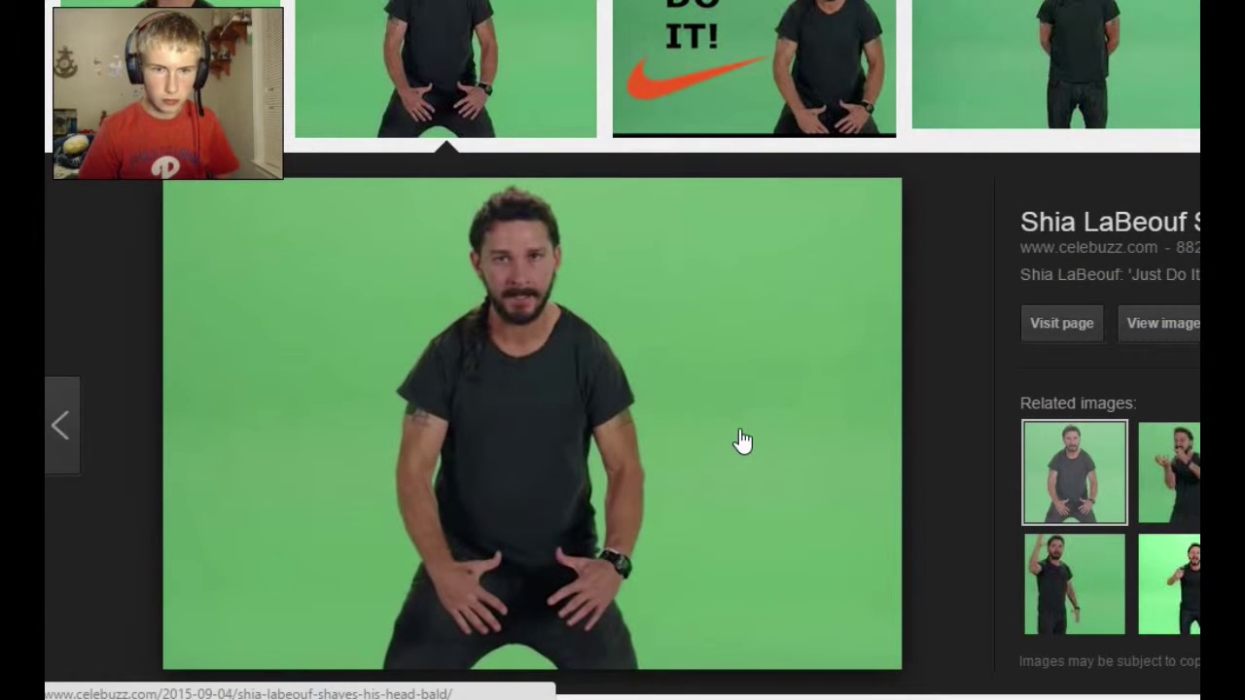
pyautogui.rightClick(742, 441)
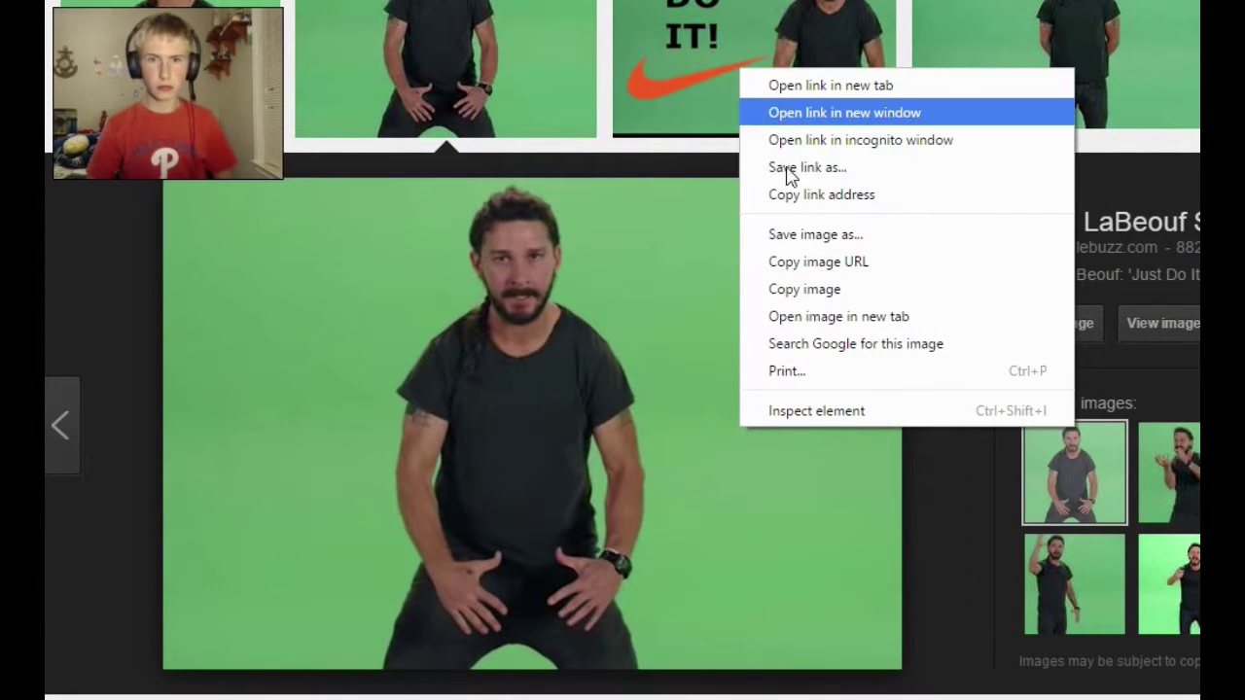
pyautogui.click(783, 241)
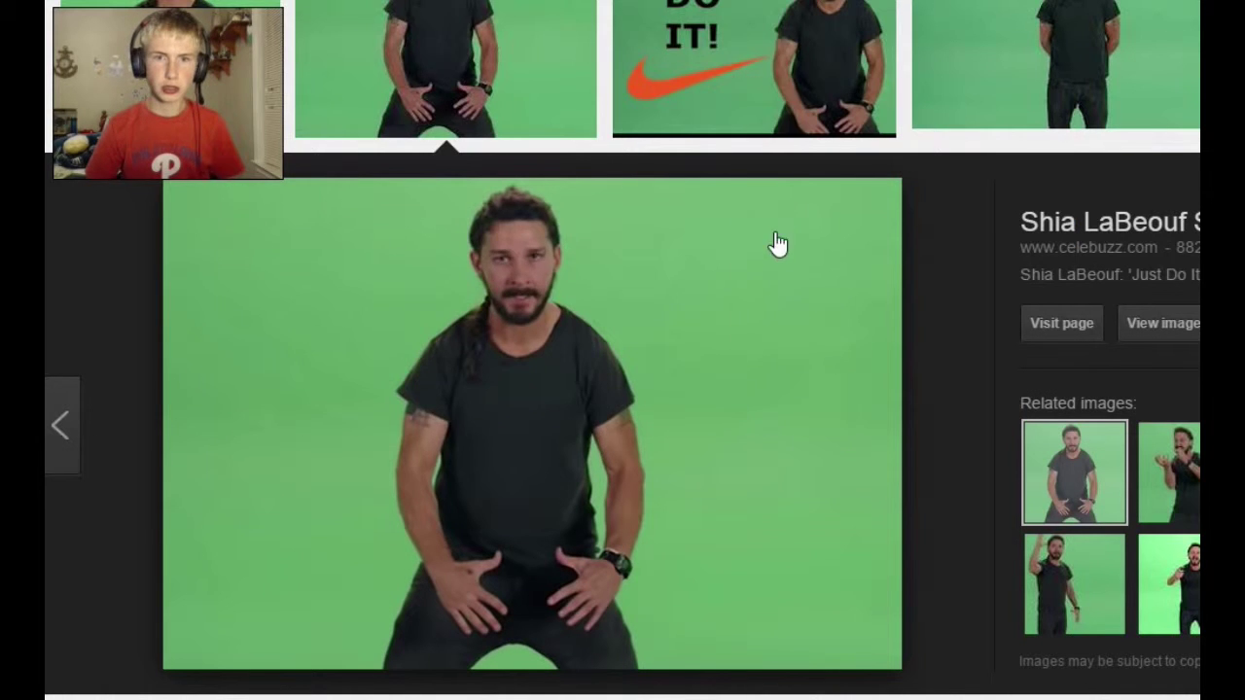
pyautogui.click(642, 439)
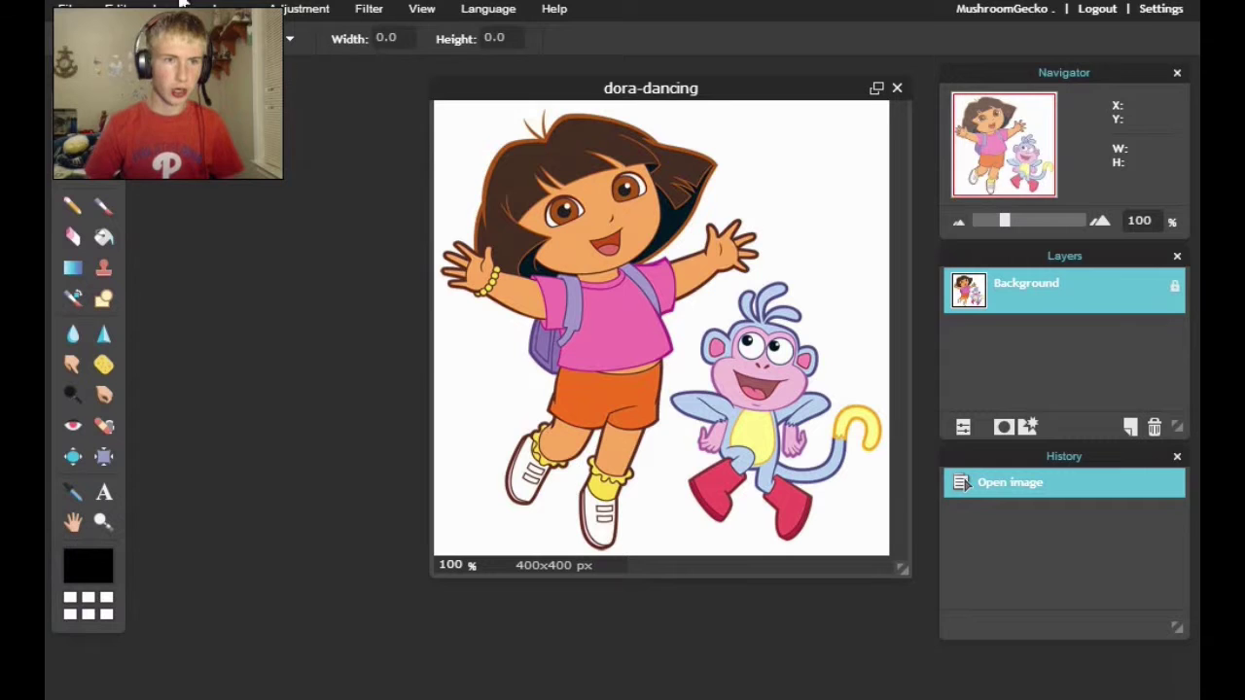
# Open the saved shouting photo, shia_labeouf_motivational_speech, in Pixlr Editor.
pyautogui.click(66, 9)
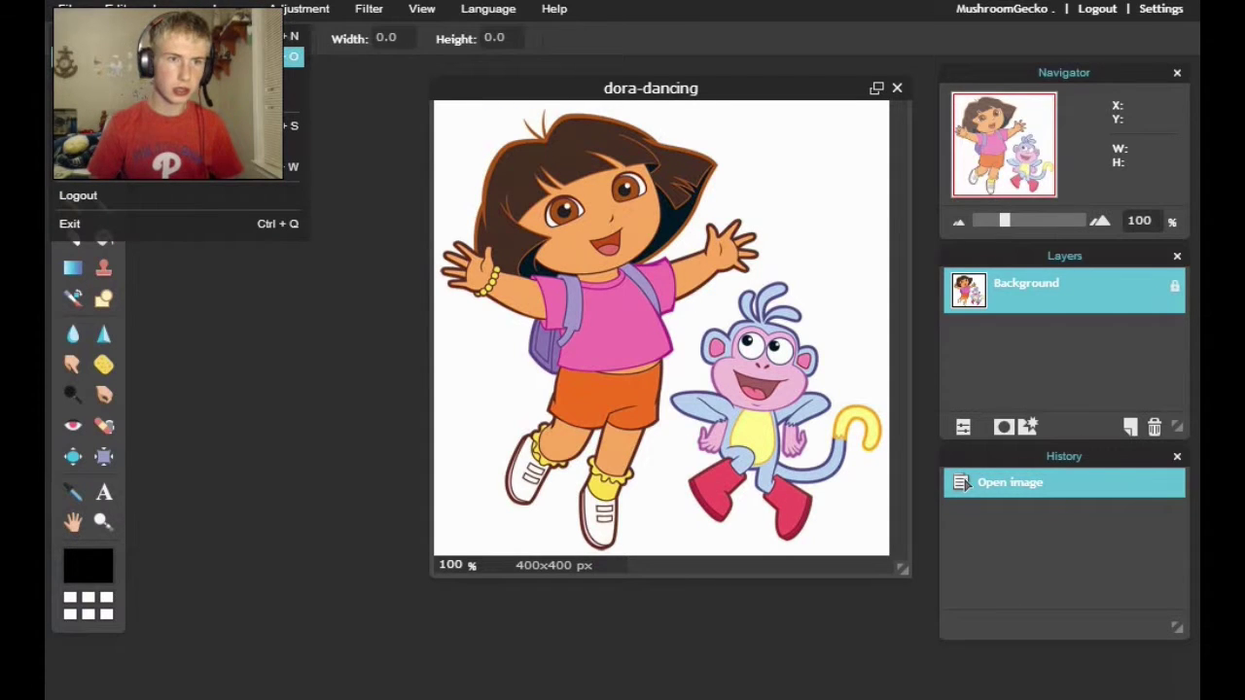
pyautogui.click(175, 56)
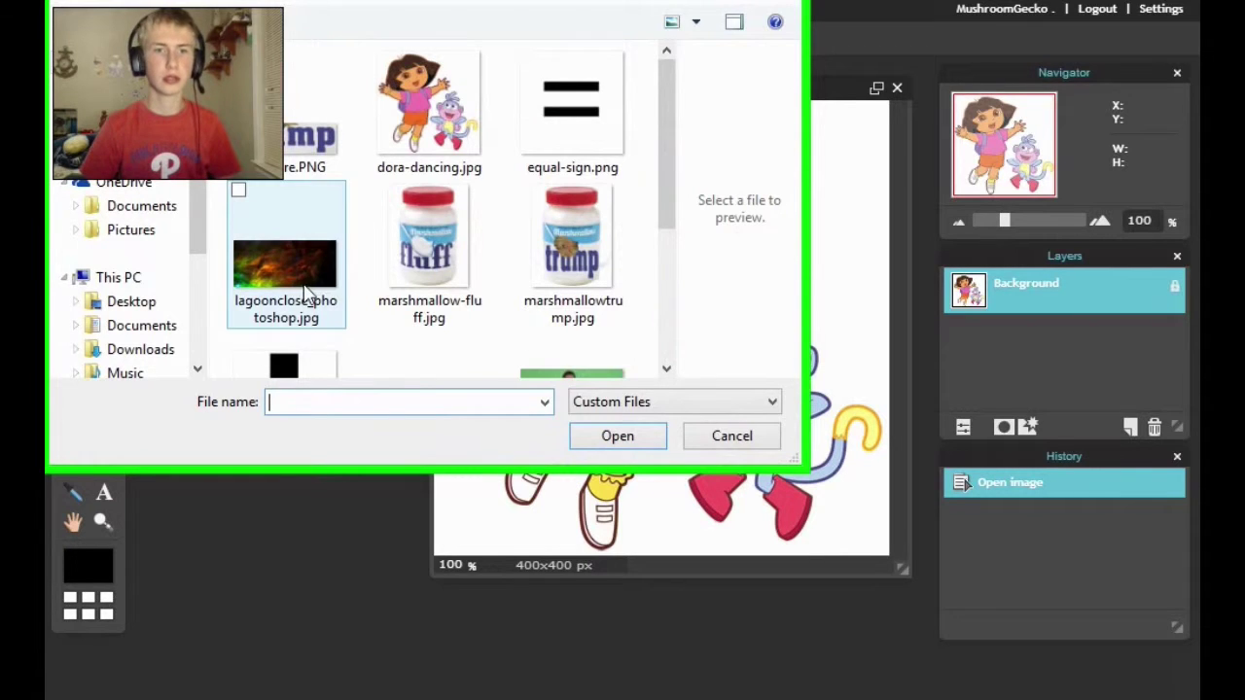
pyautogui.moveTo(672, 146); pyautogui.dragTo(647, 227)
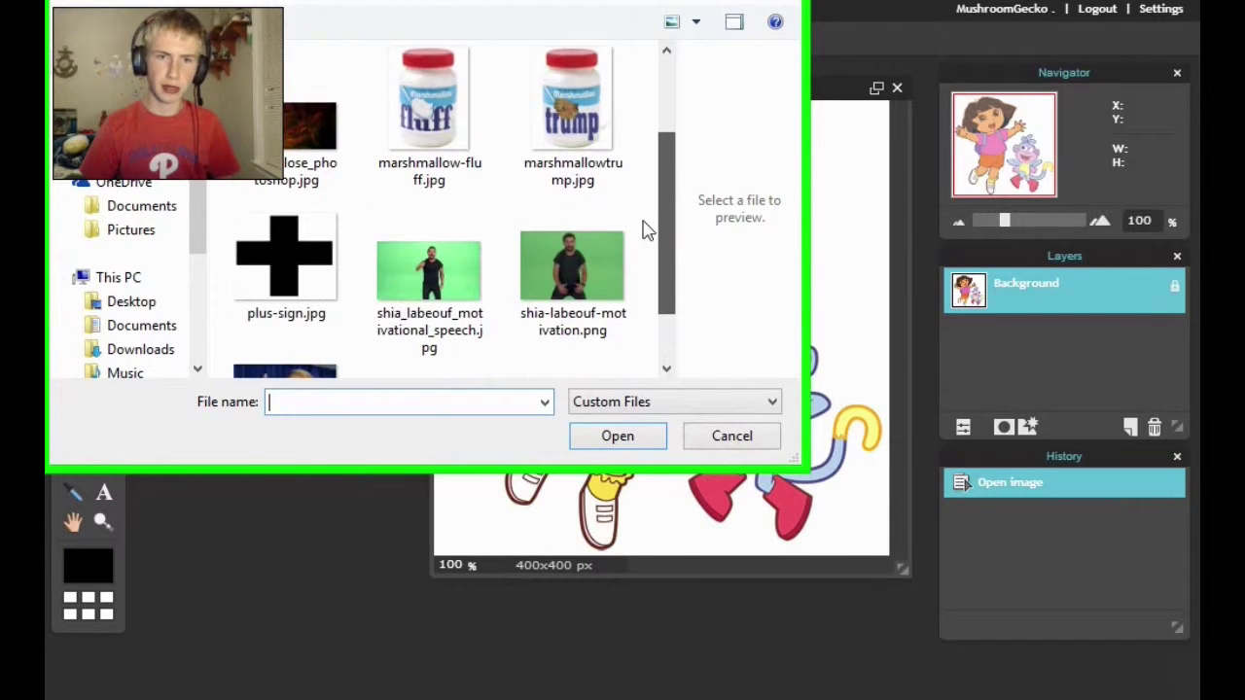
pyautogui.doubleClick(467, 277)
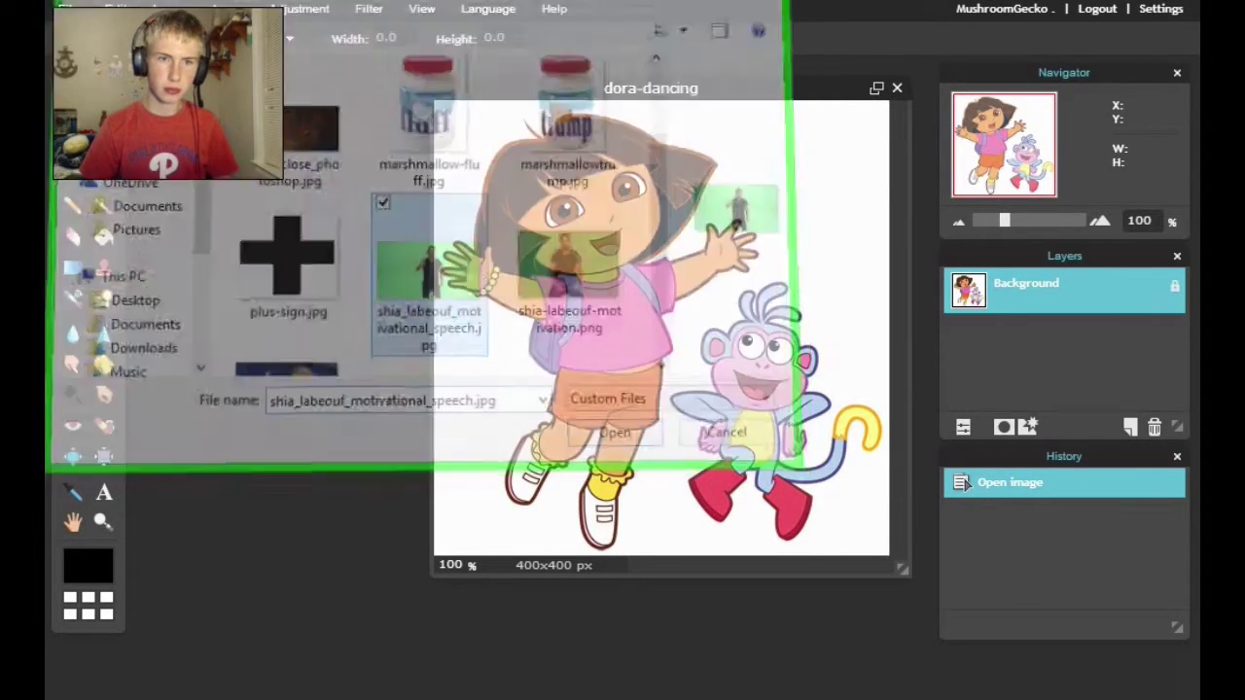
# Open the saved crouching photo, shia-labeouf-motivation, as another document.
pyautogui.click(65, 9)
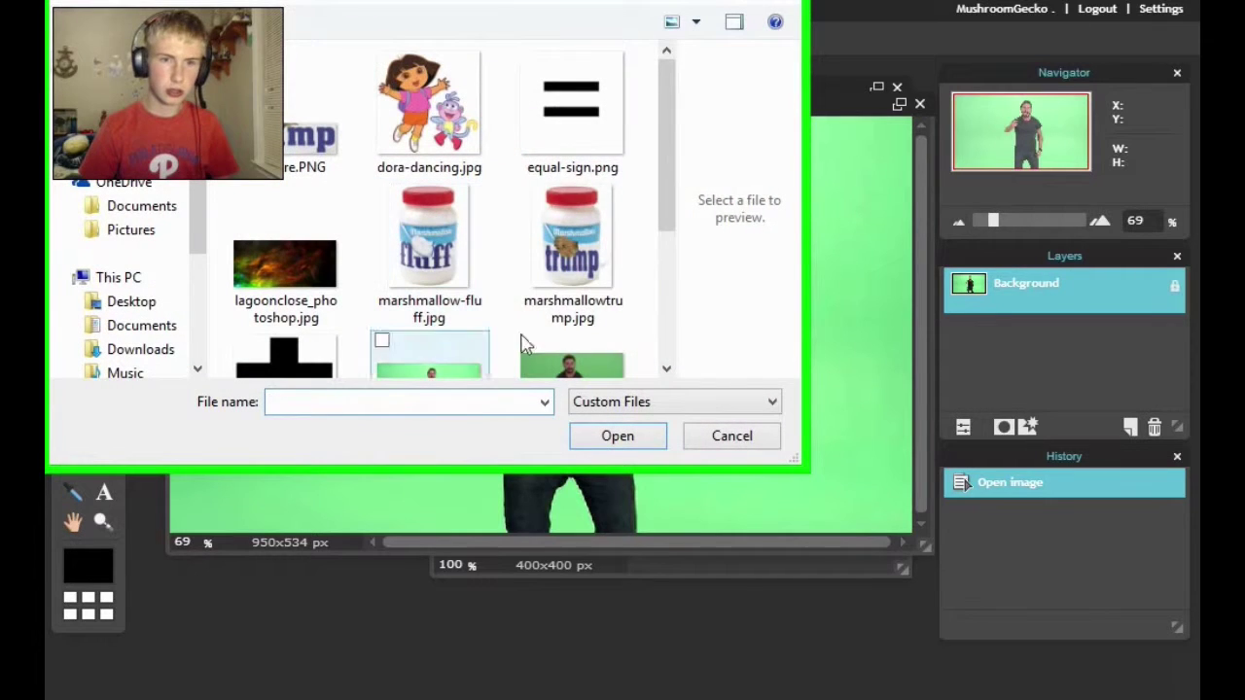
pyautogui.scroll(-2, 677, 199)
pyautogui.doubleClick(588, 270)
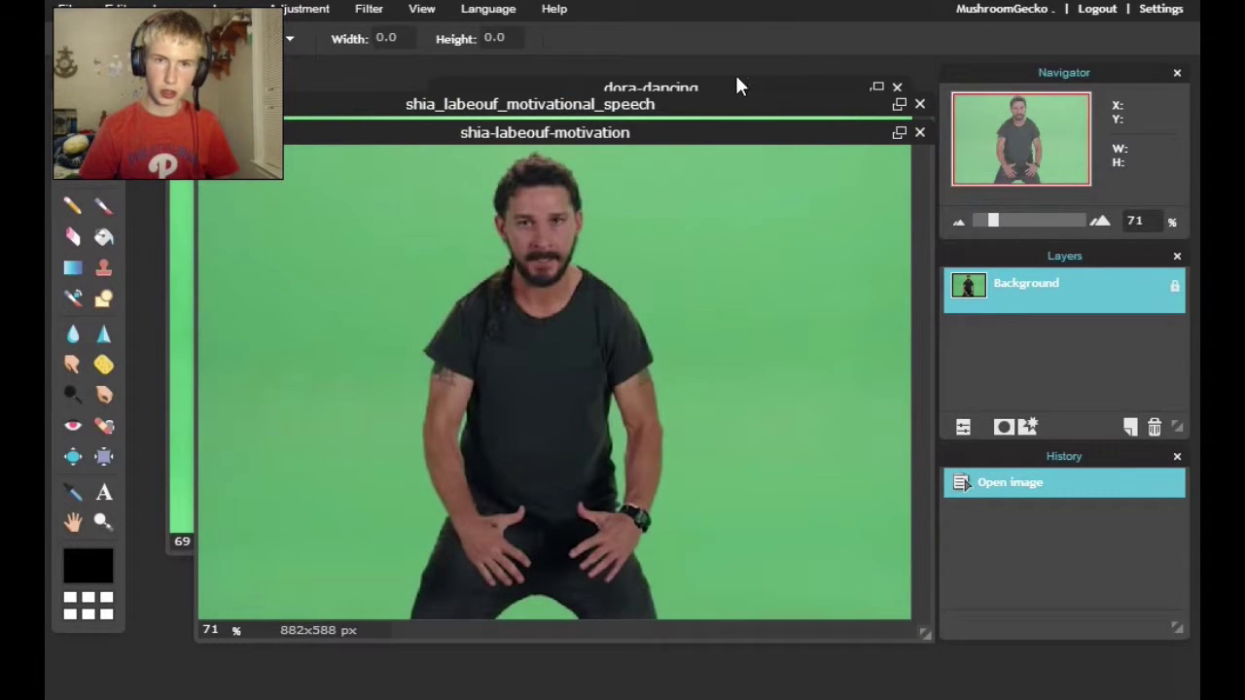
# Lasso the man's face in the speech photo and copy it.
pyautogui.click(736, 86)
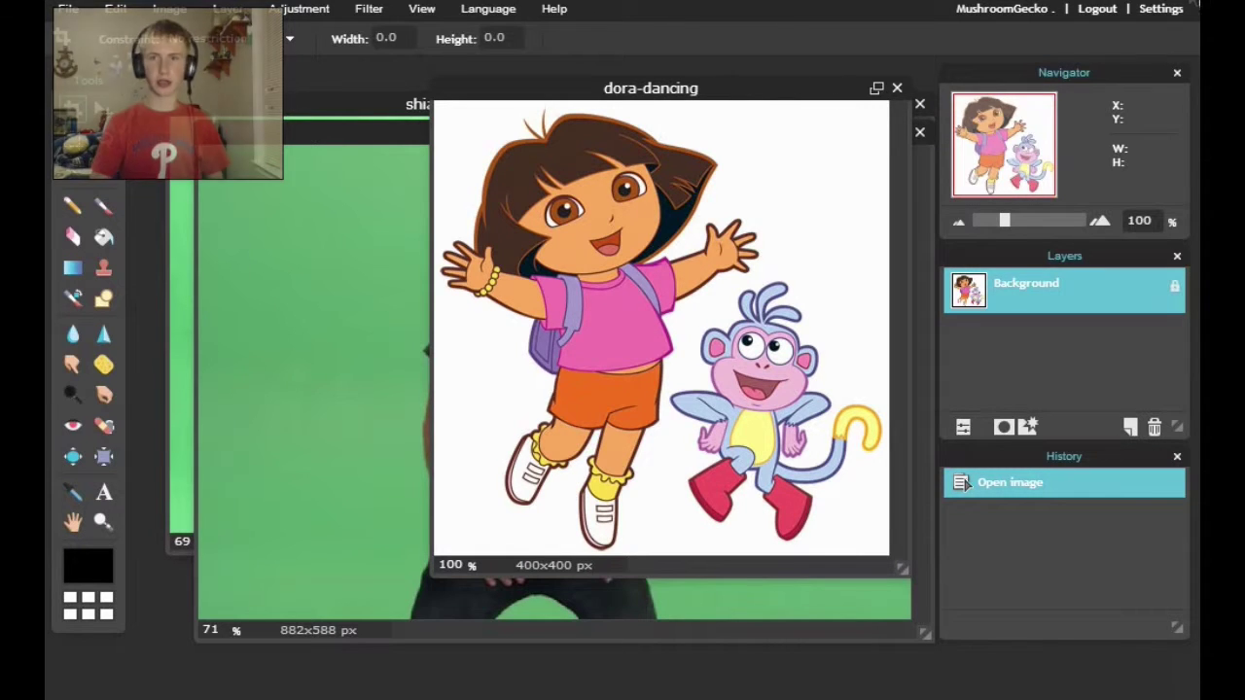
pyautogui.click(419, 136)
pyautogui.click(408, 104)
pyautogui.click(104, 139)
pyautogui.scroll(5, 283, 302)
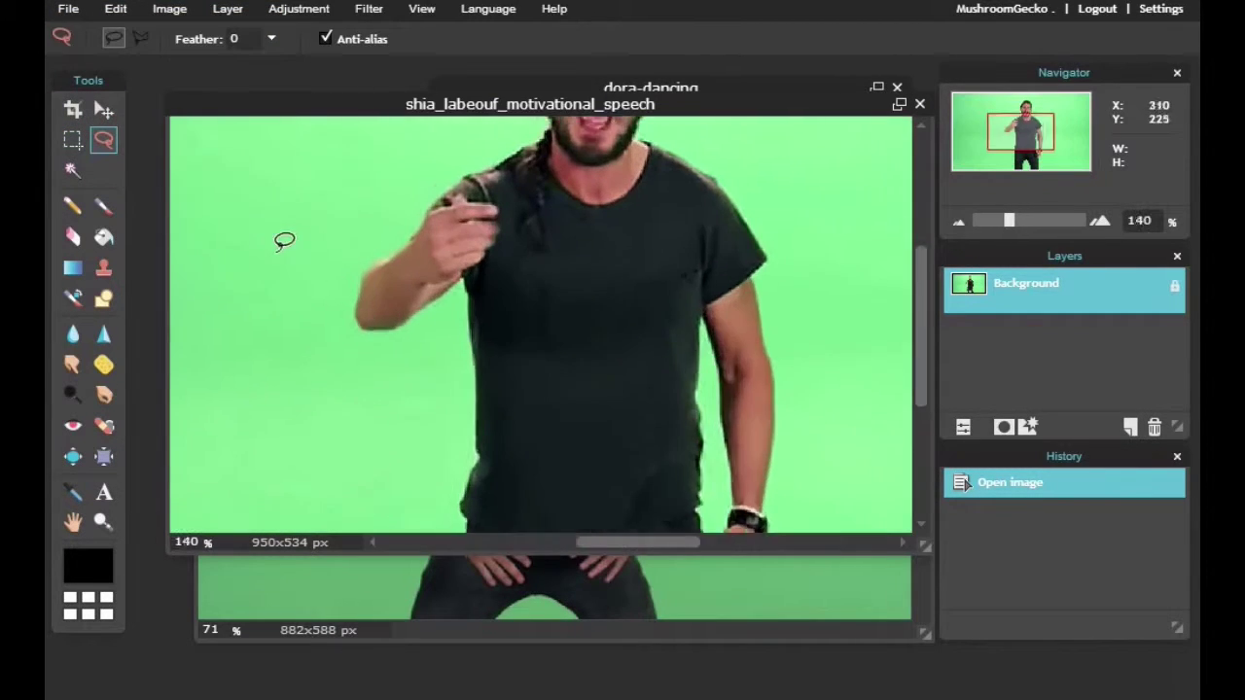
pyautogui.scroll(3, 917, 338)
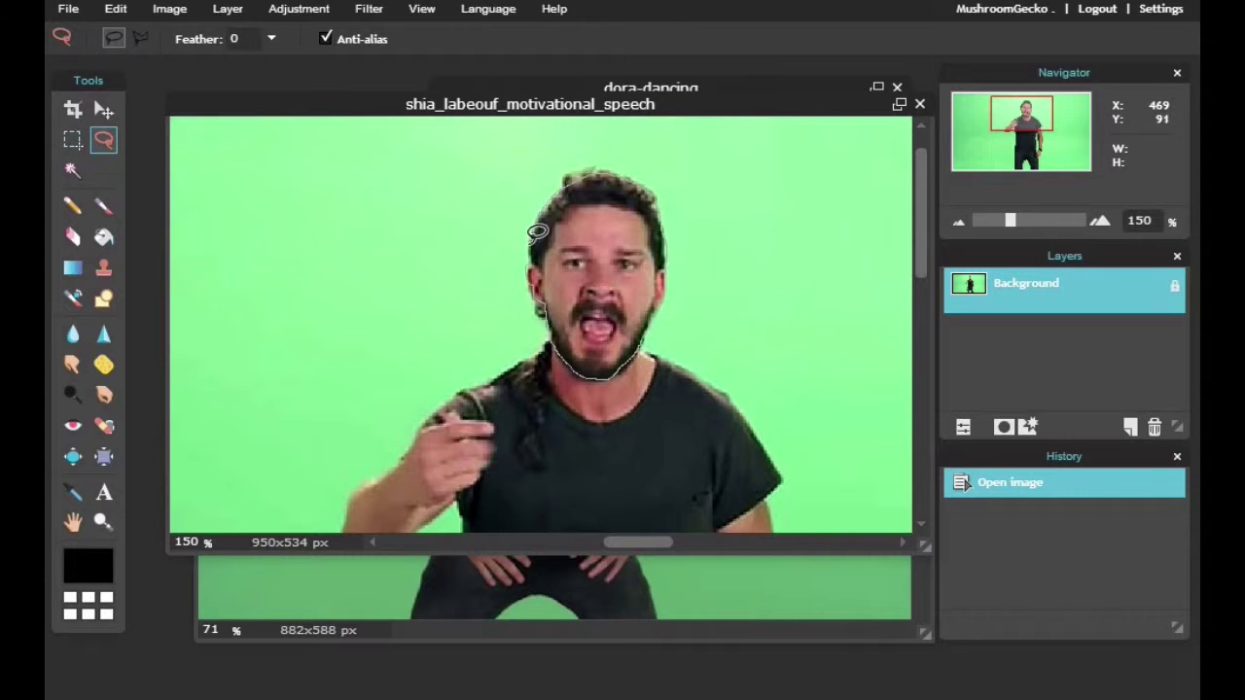
pyautogui.moveTo(537, 232); pyautogui.dragTo(535, 229)
pyautogui.click(115, 8)
pyautogui.click(120, 105)
# Paste the face into dora-dancing, enlarge and tilt it over Dora's head, and start erasing her hair.
pyautogui.click(487, 88)
pyautogui.click(115, 8)
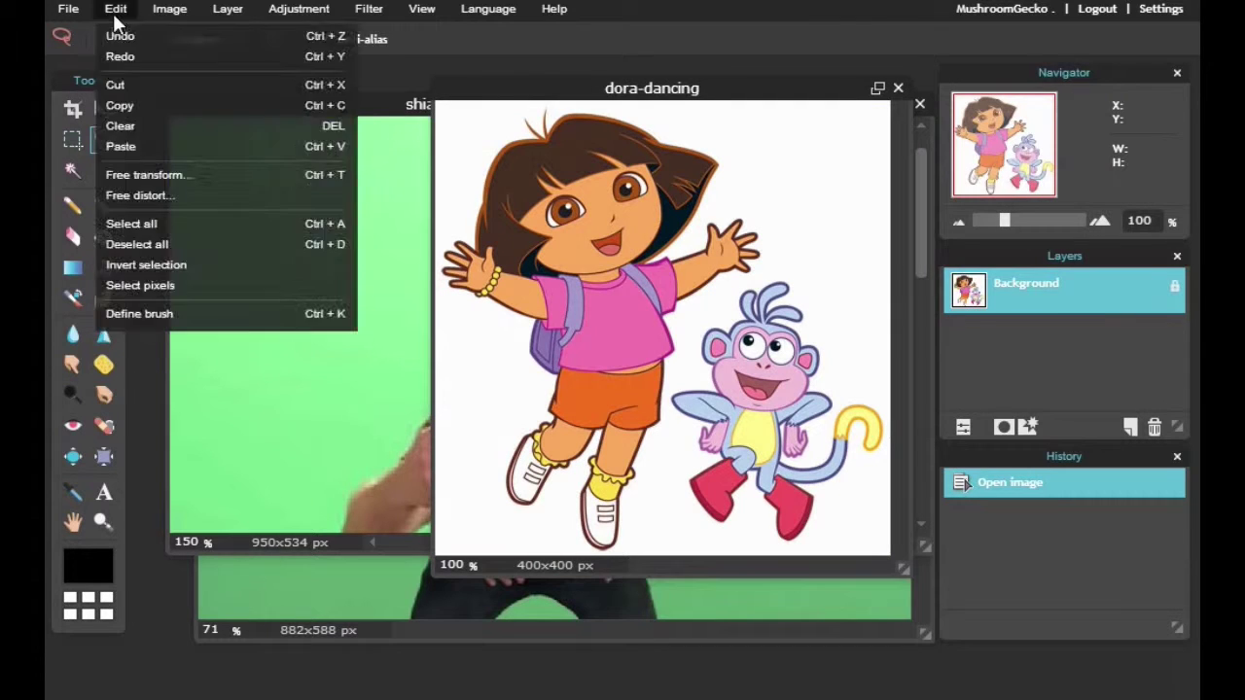
pyautogui.click(121, 146)
pyautogui.press('v')
pyautogui.moveTo(655, 301); pyautogui.dragTo(630, 301)
pyautogui.click(116, 9)
pyautogui.click(145, 175)
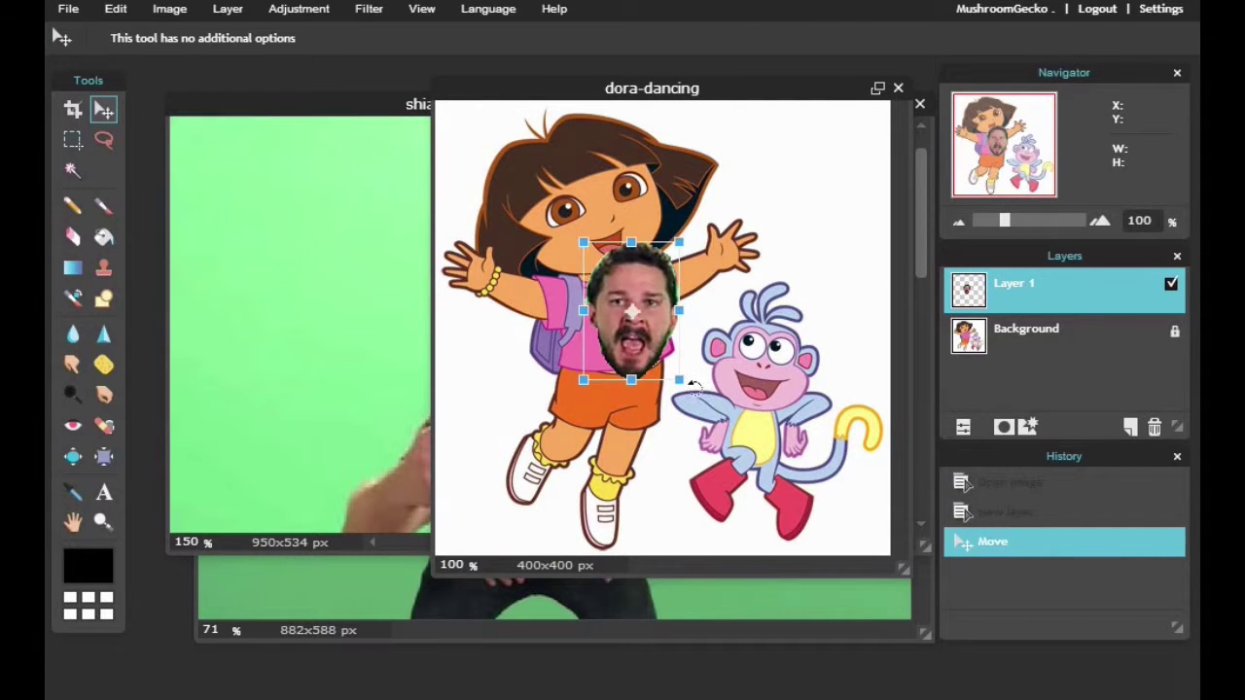
pyautogui.moveTo(692, 387); pyautogui.dragTo(739, 408)
pyautogui.moveTo(689, 323)
pyautogui.mouseDown()
pyautogui.moveTo(630, 201)
pyautogui.moveTo(671, 195)
pyautogui.mouseUp()
pyautogui.press('Return')
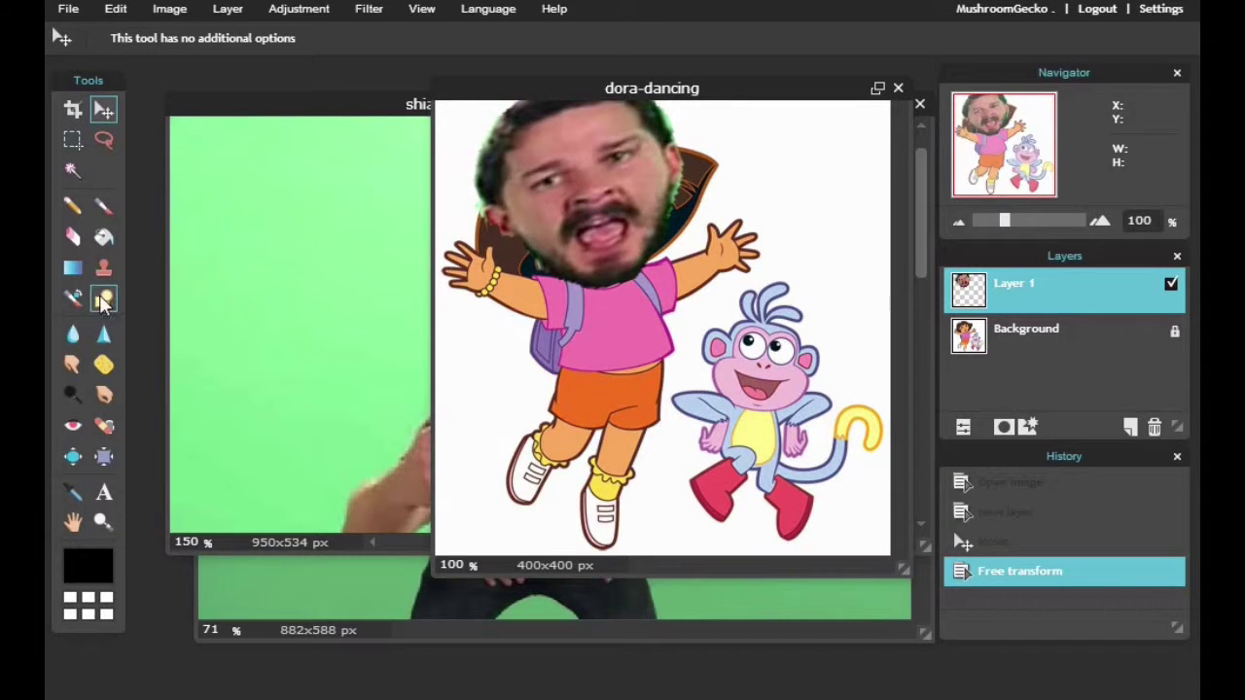
pyautogui.moveTo(711, 152); pyautogui.dragTo(709, 174)
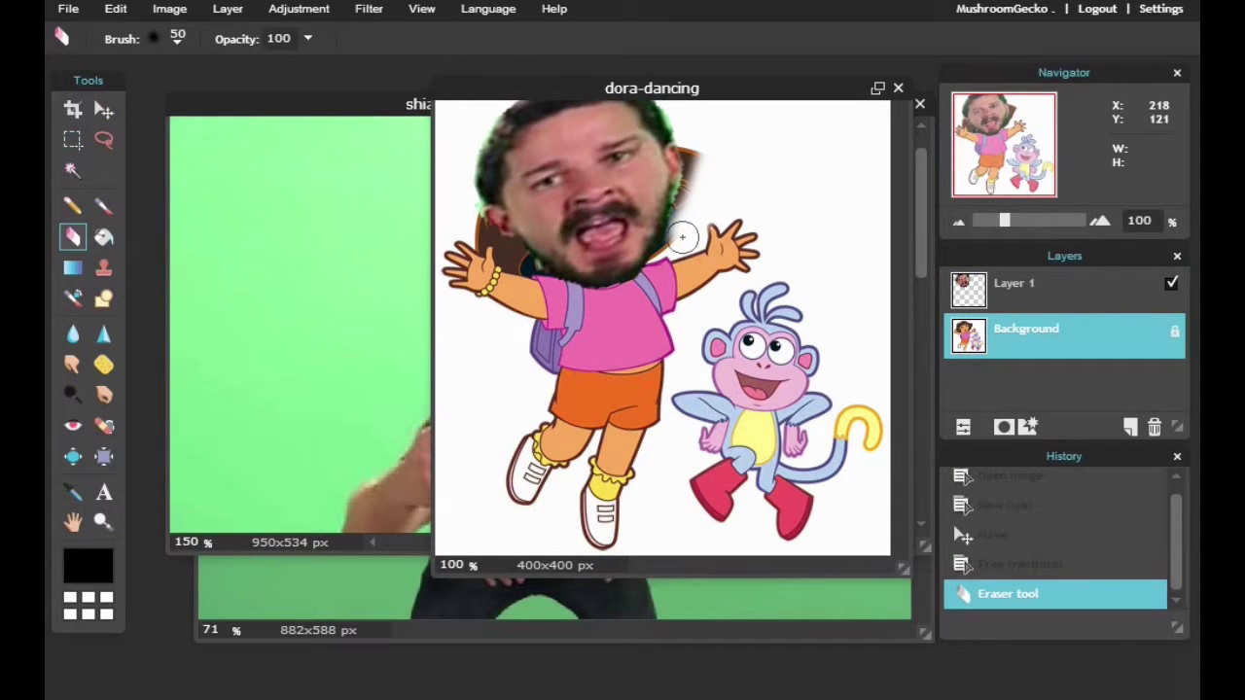
# Erase Dora's leftover hair with a 15 px, then 5 px eraser brush.
pyautogui.click(160, 37)
pyautogui.click(281, 89)
pyautogui.click(687, 192)
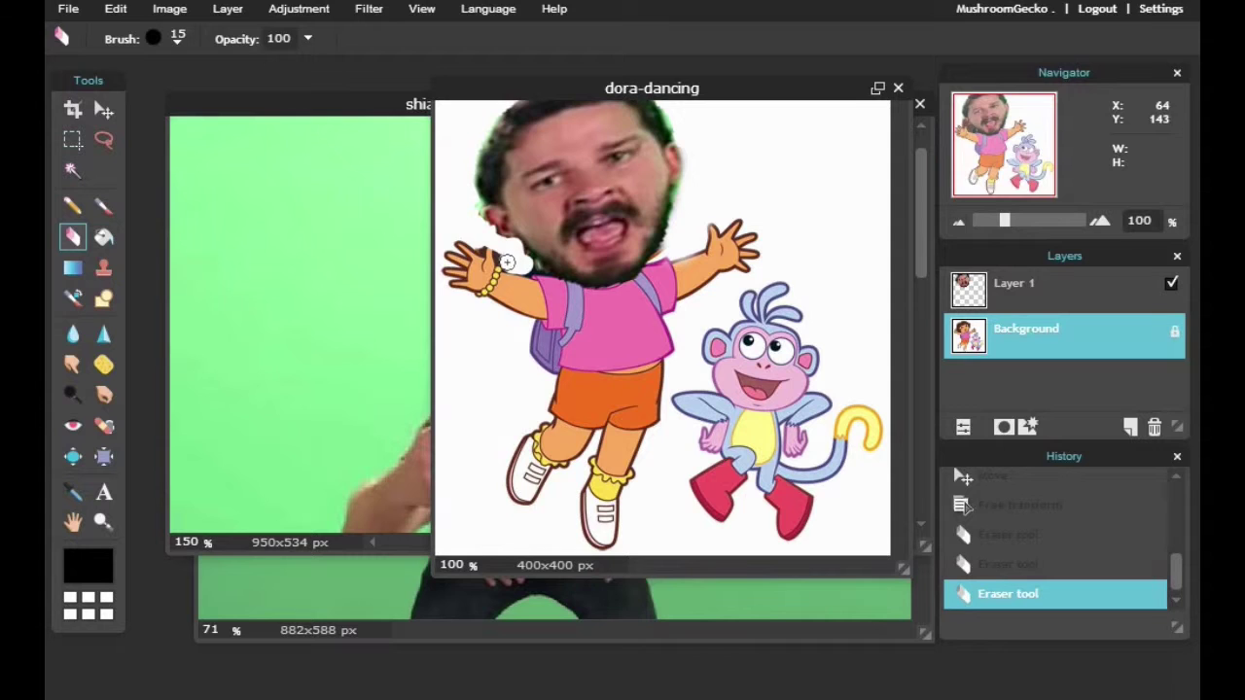
pyautogui.click(177, 38)
pyautogui.click(201, 89)
pyautogui.click(474, 248)
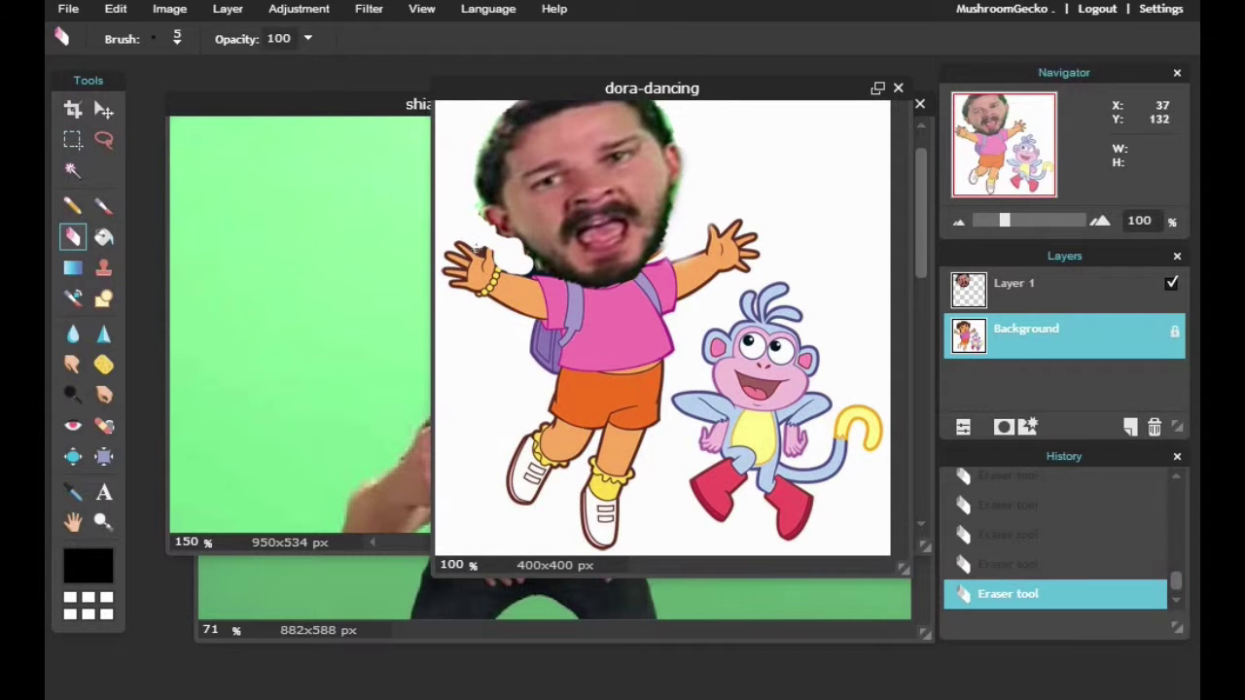
pyautogui.hotkey('ctrl', 'z')
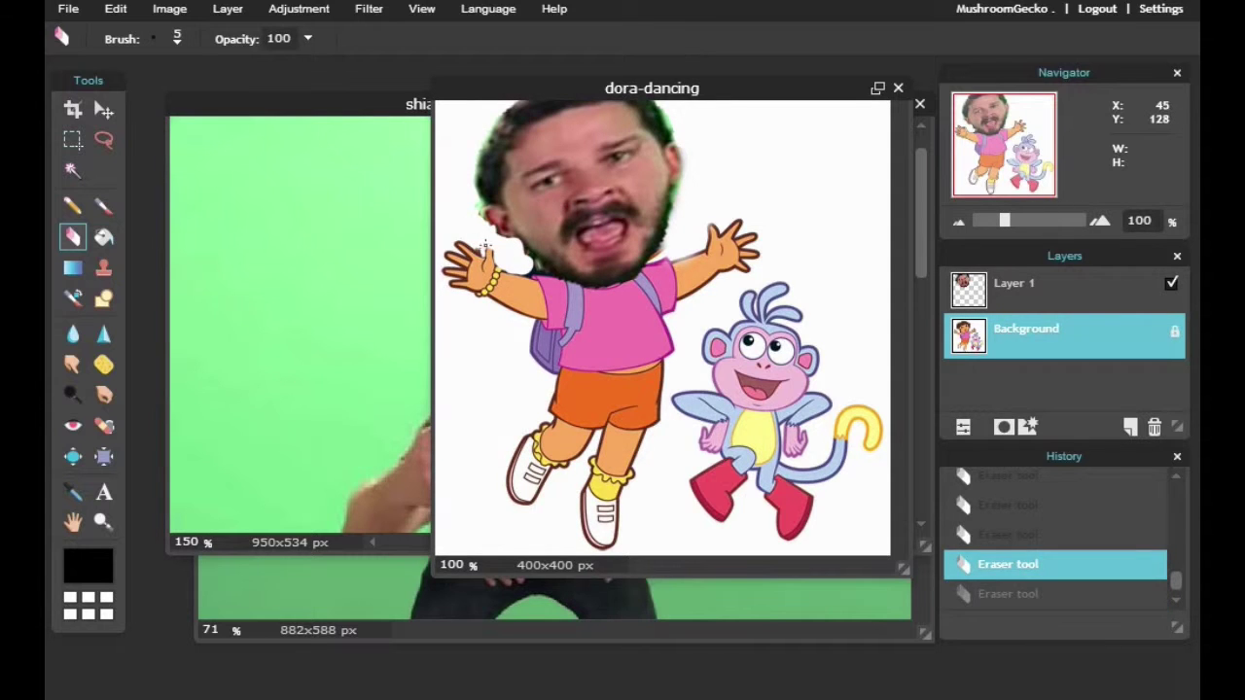
pyautogui.moveTo(484, 246); pyautogui.dragTo(480, 253)
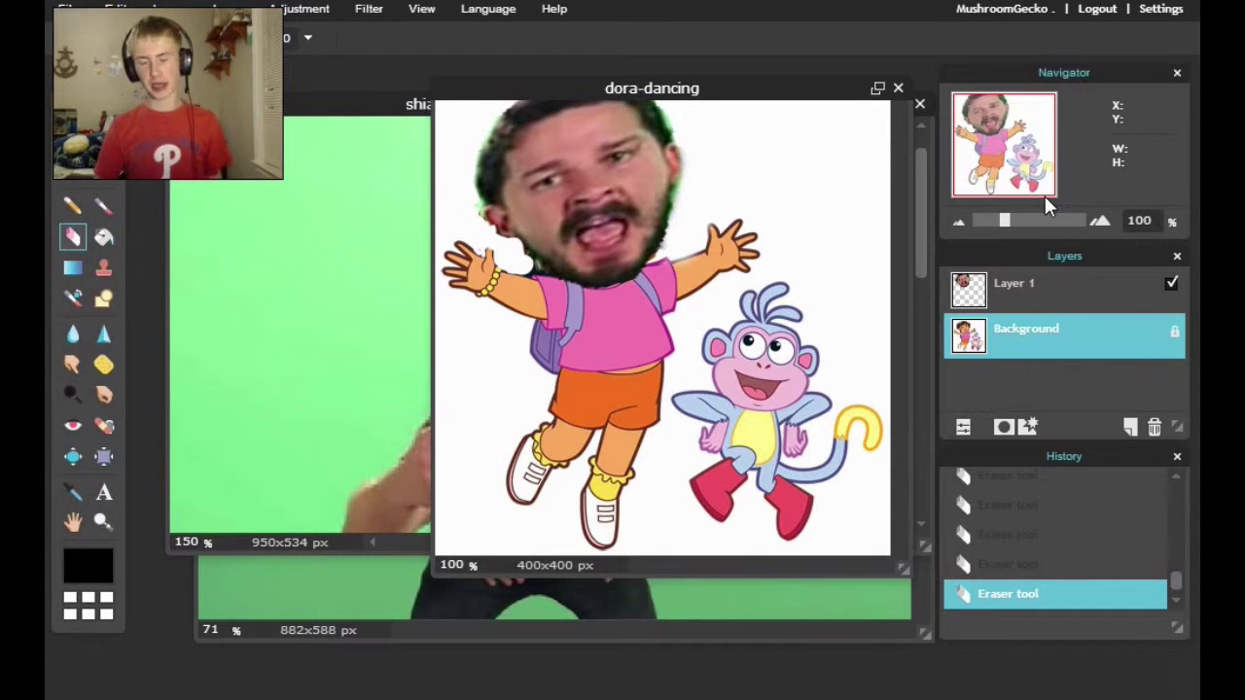
# Shrink the face layer, erase more hair around it, and start lassoing the crouching man's arm.
pyautogui.click(1014, 283)
pyautogui.hotkey('ctrl', 't')
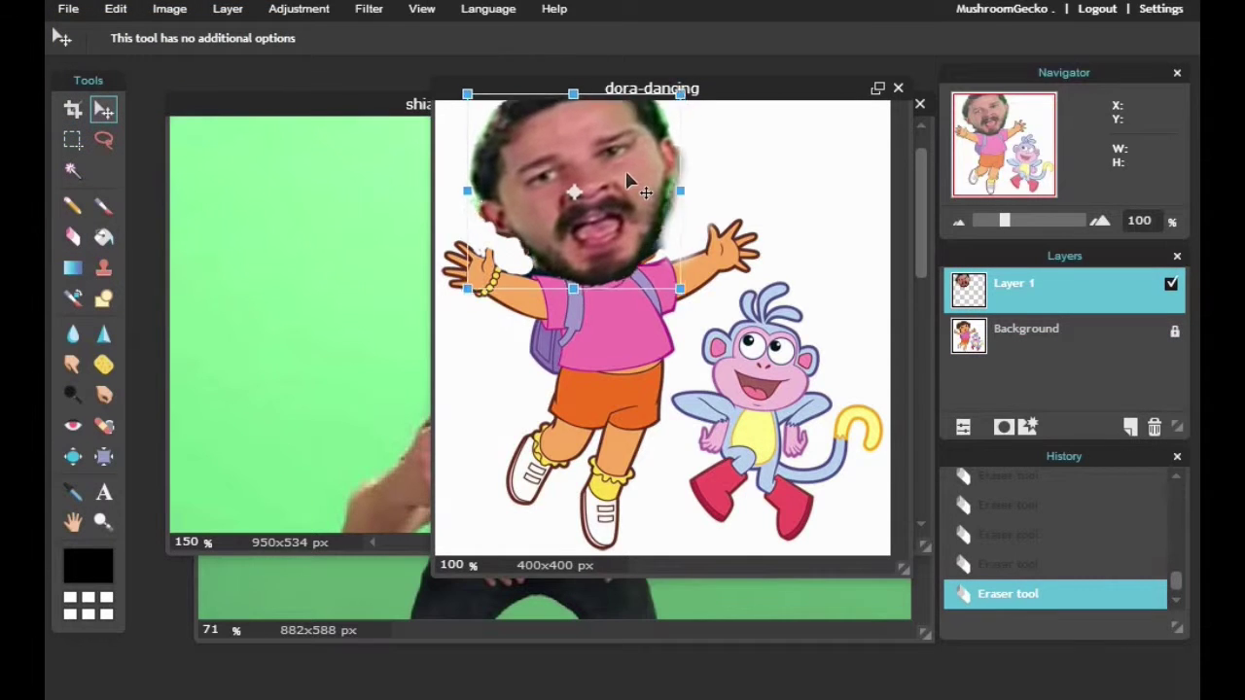
pyautogui.click(547, 397)
pyautogui.press('e')
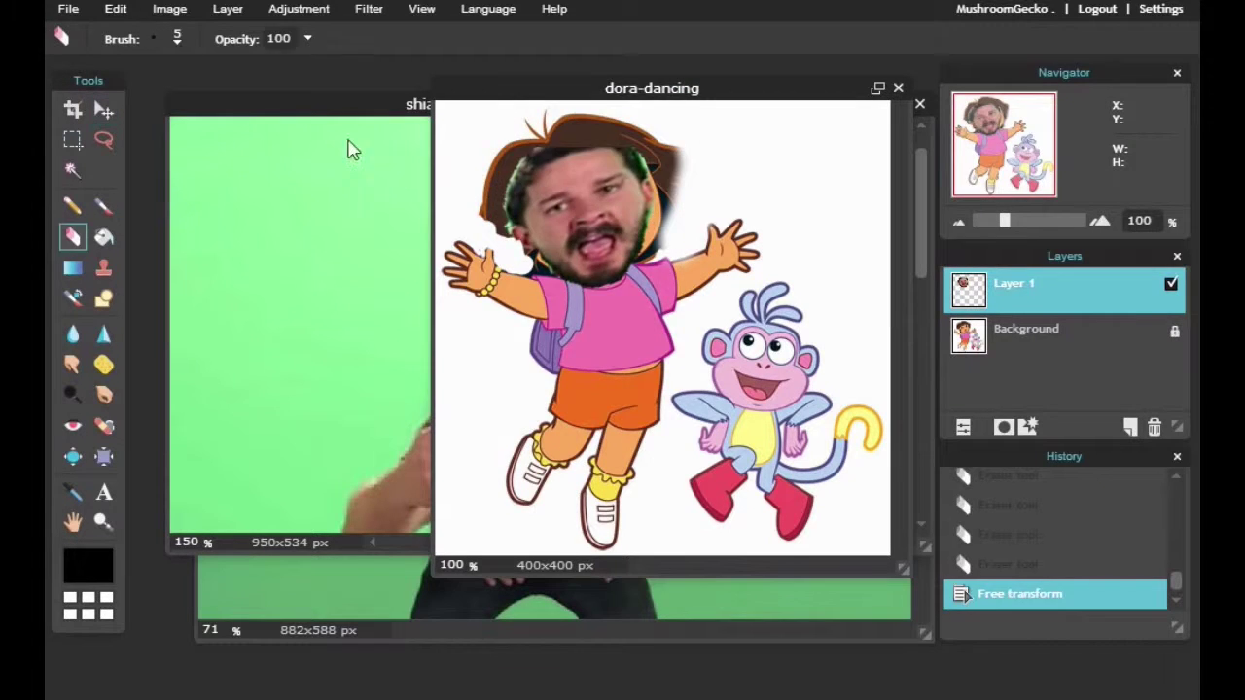
pyautogui.moveTo(673, 182); pyautogui.dragTo(676, 160)
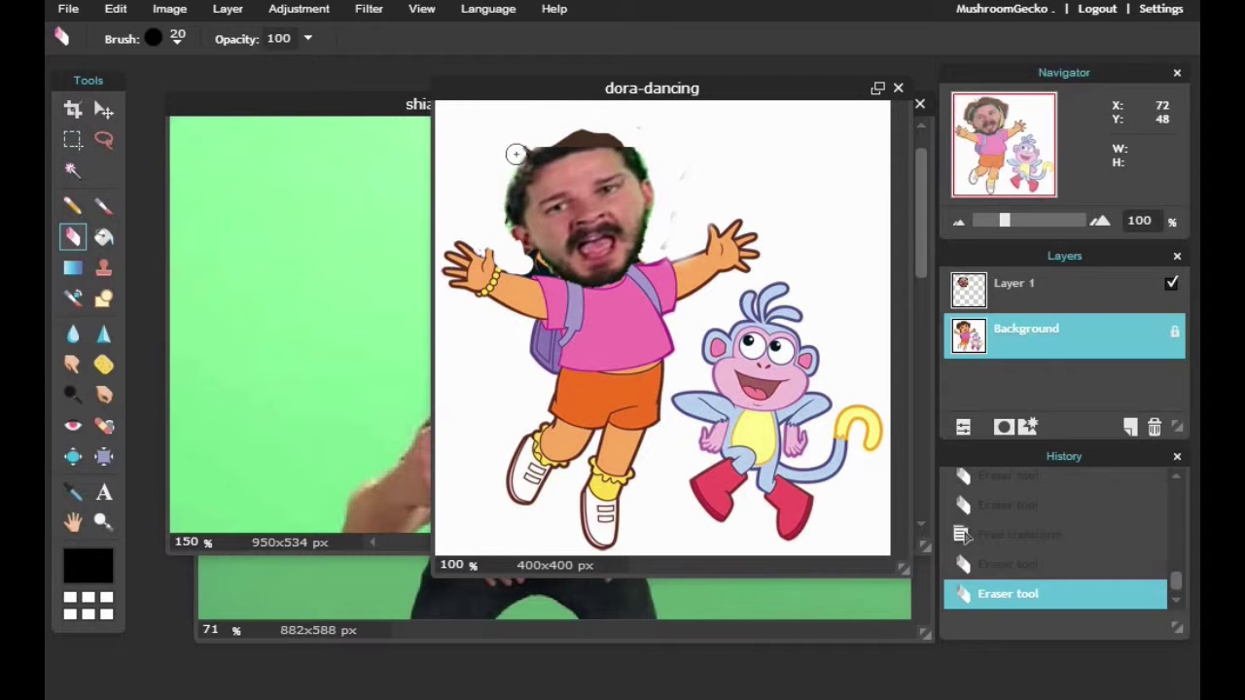
pyautogui.click(457, 598)
pyautogui.press('l')
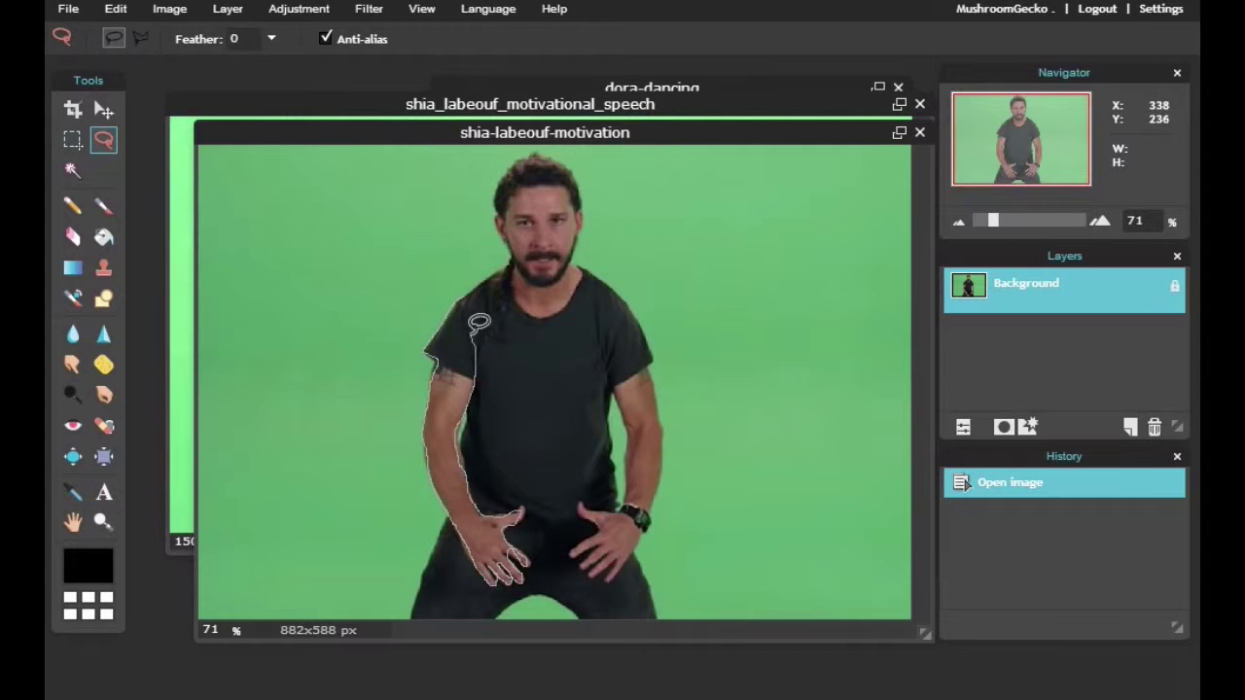
# Paste the man's arm into dora-dancing and fit it onto Boots' side.
pyautogui.click(117, 9)
pyautogui.click(124, 100)
pyautogui.click(651, 87)
pyautogui.click(117, 9)
pyautogui.click(124, 139)
pyautogui.click(104, 110)
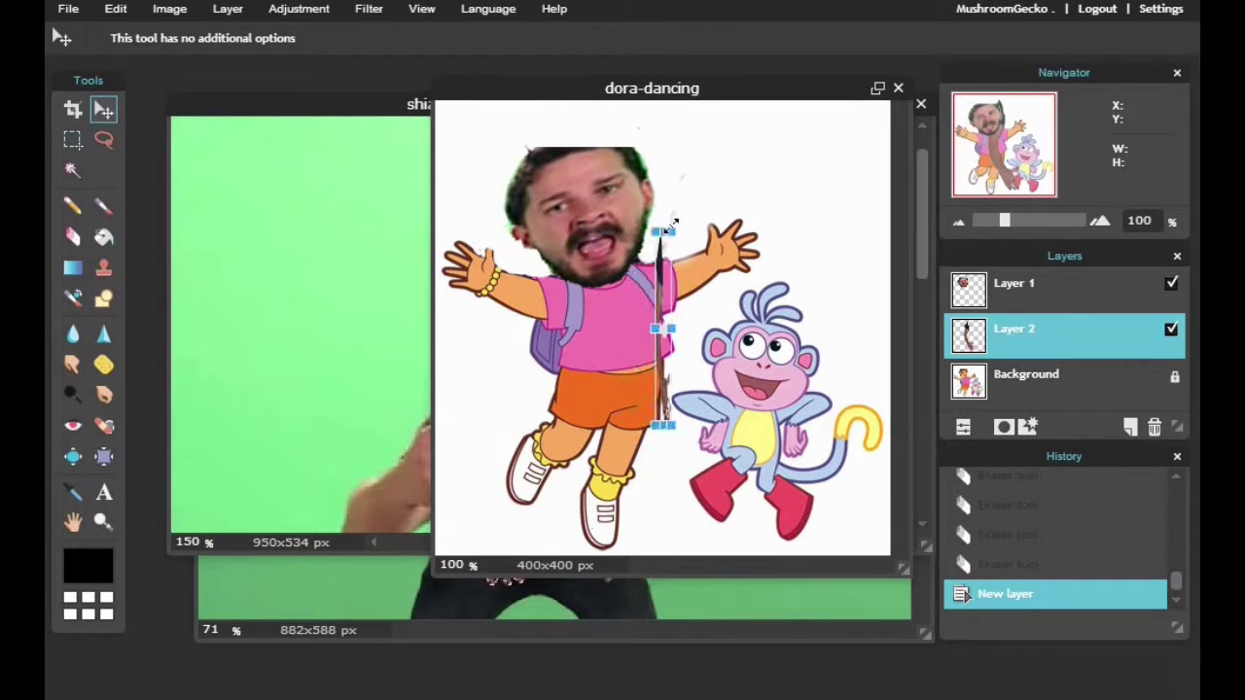
pyautogui.moveTo(673, 223); pyautogui.dragTo(729, 438)
pyautogui.press('Return')
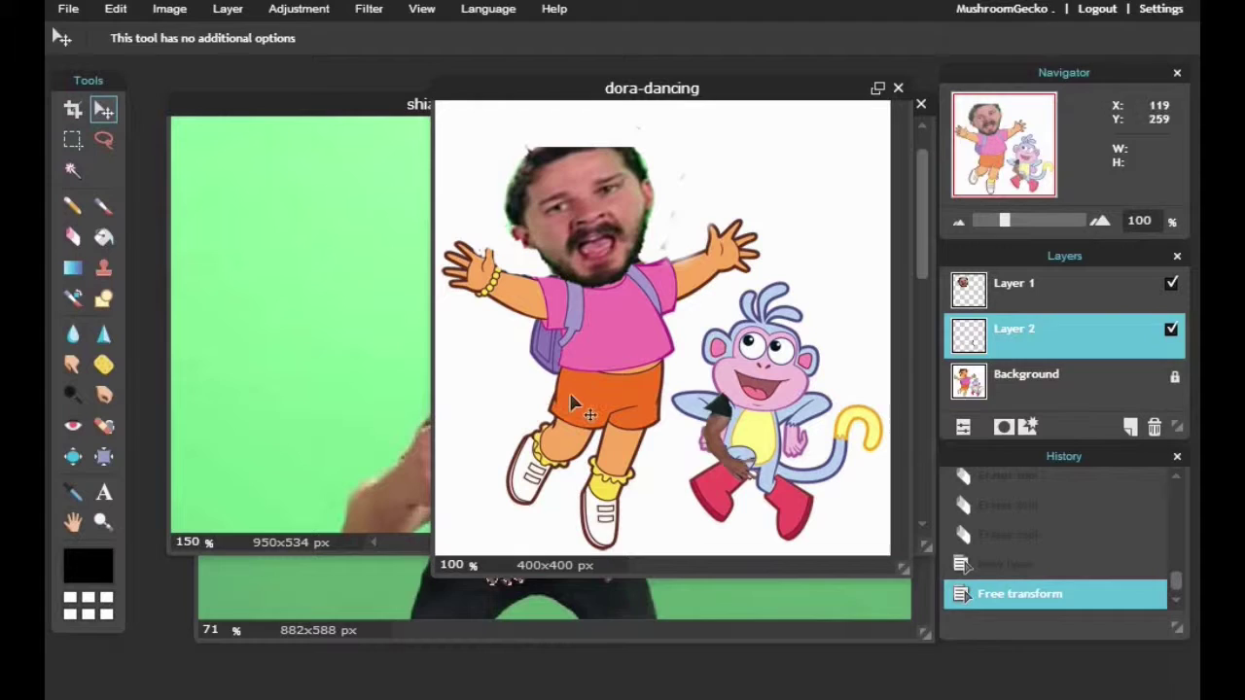
# Flip a copy of the arm for Boots' second arm and erase the excess.
pyautogui.press('e')
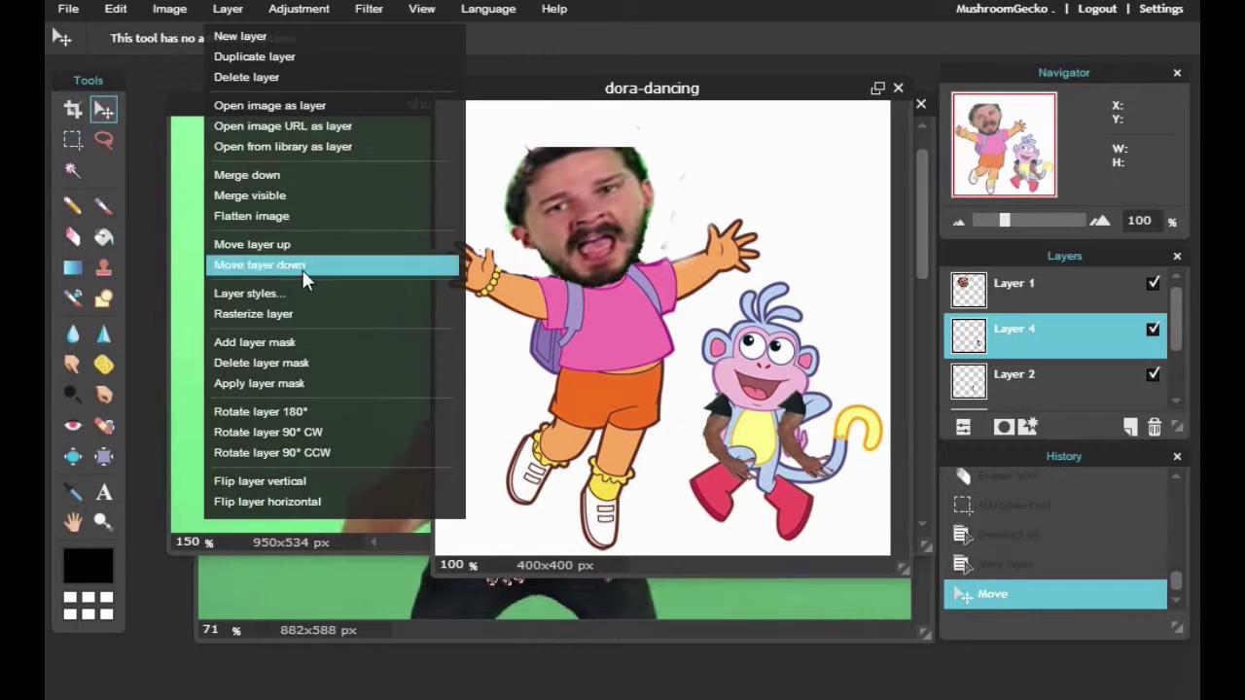
pyautogui.click(300, 480)
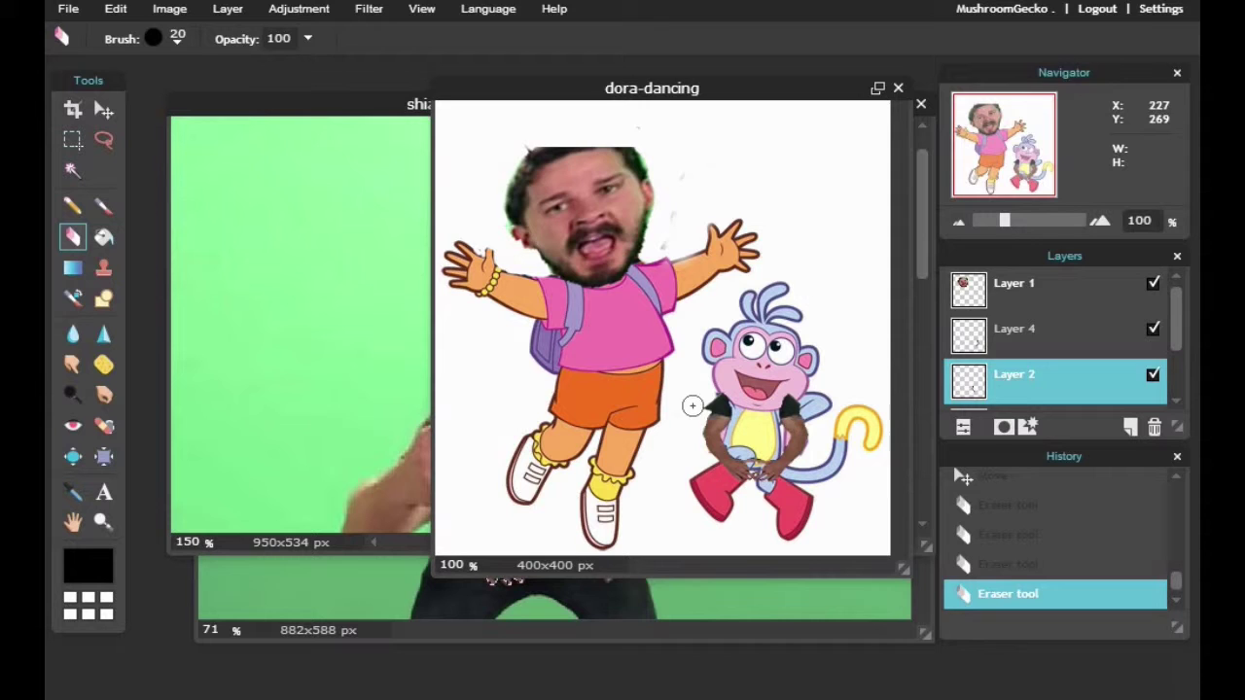
pyautogui.moveTo(785, 395); pyautogui.dragTo(796, 391)
# Select the Background layer and set a 9 px brush size.
pyautogui.scroll(-1, 1014, 370)
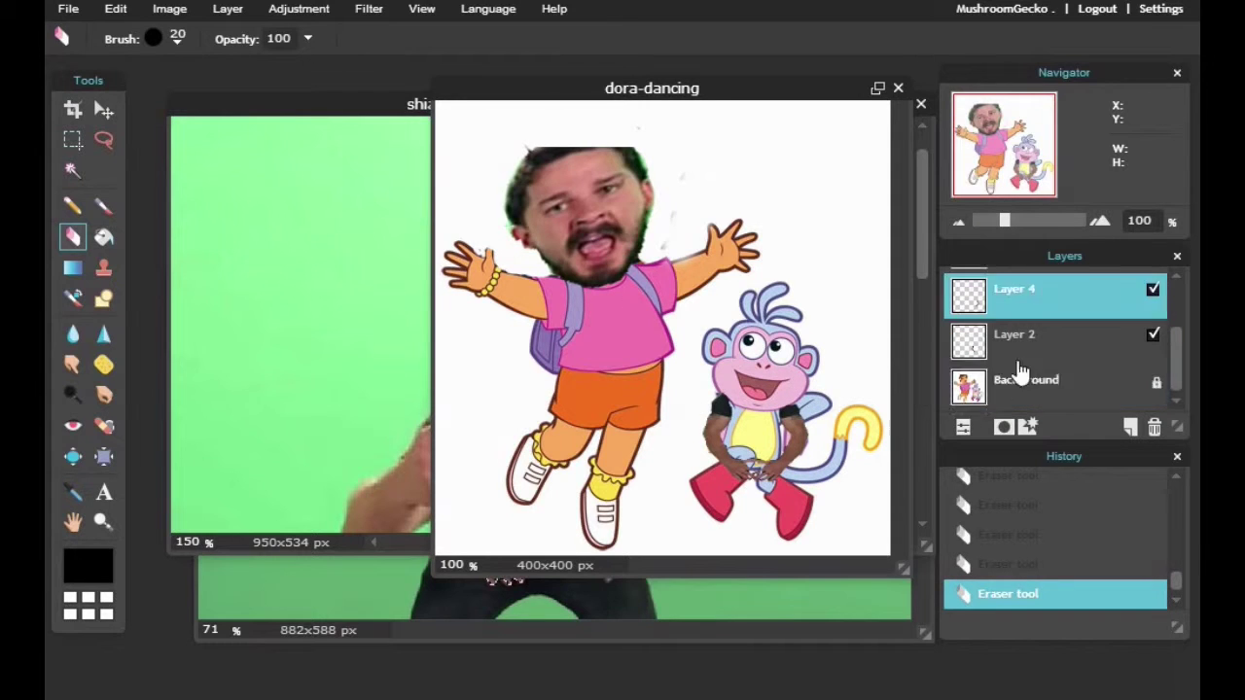
pyautogui.click(1025, 379)
pyautogui.click(154, 38)
pyautogui.click(162, 139)
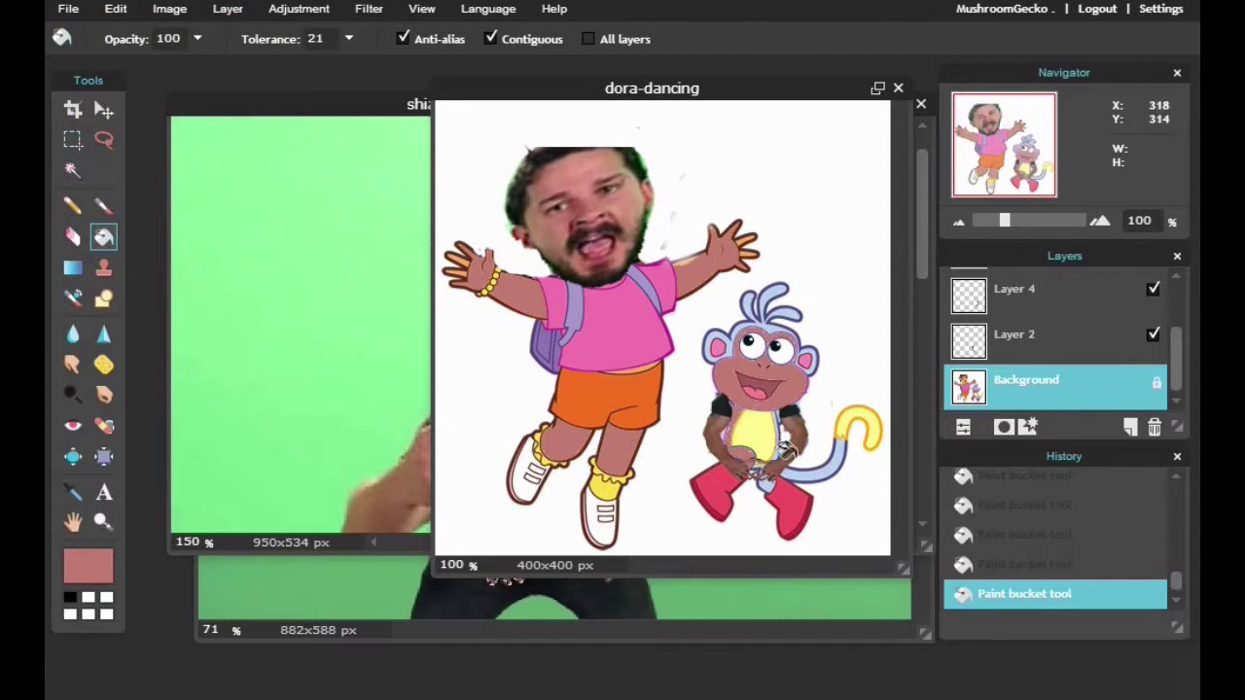
pyautogui.scroll(3, 749, 377)
# Sketch a brown pencil stroke around Boots' left ear.
pyautogui.press('n')
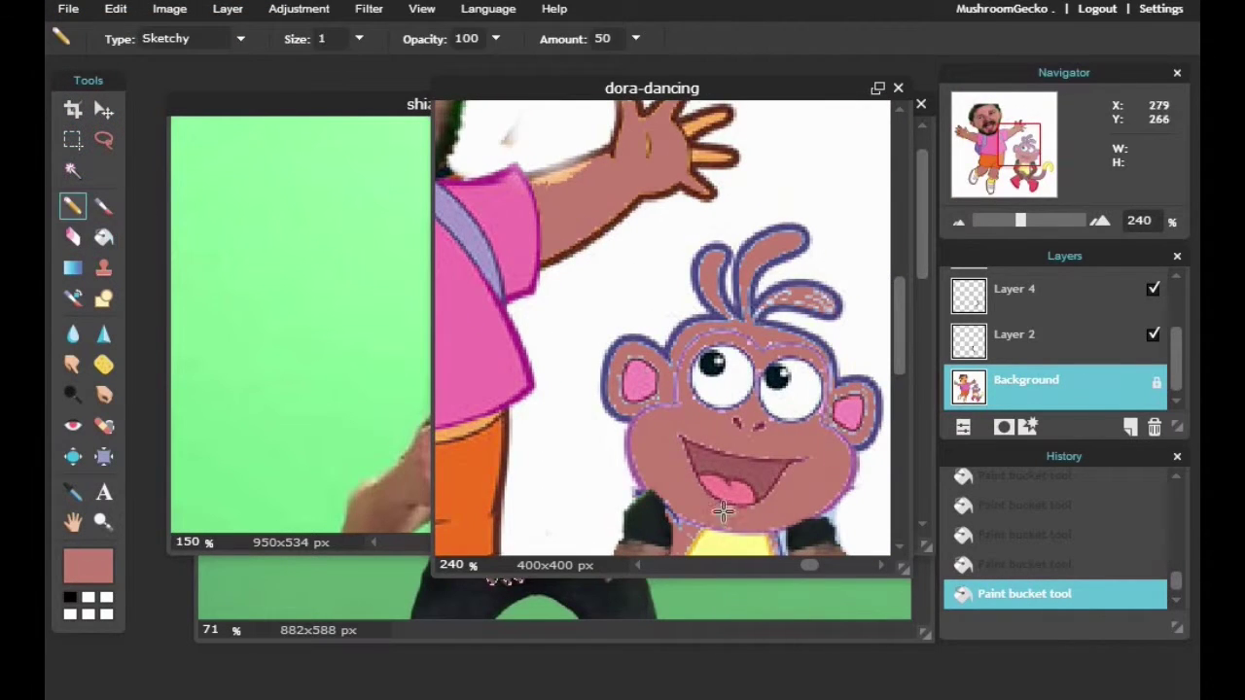
pyautogui.moveTo(618, 366)
pyautogui.mouseDown()
pyautogui.moveTo(634, 416)
pyautogui.moveTo(623, 364)
pyautogui.mouseUp()
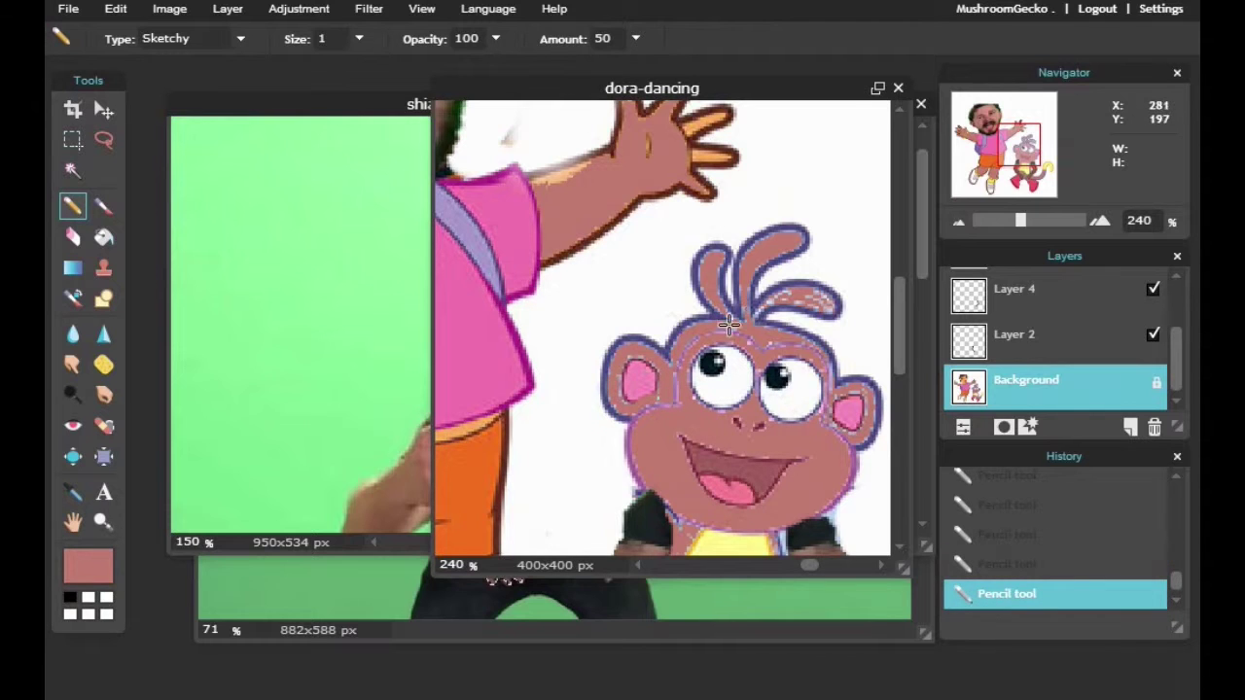
pyautogui.hotkey('ctrl', 'z')
pyautogui.hotkey('ctrl', 'y')
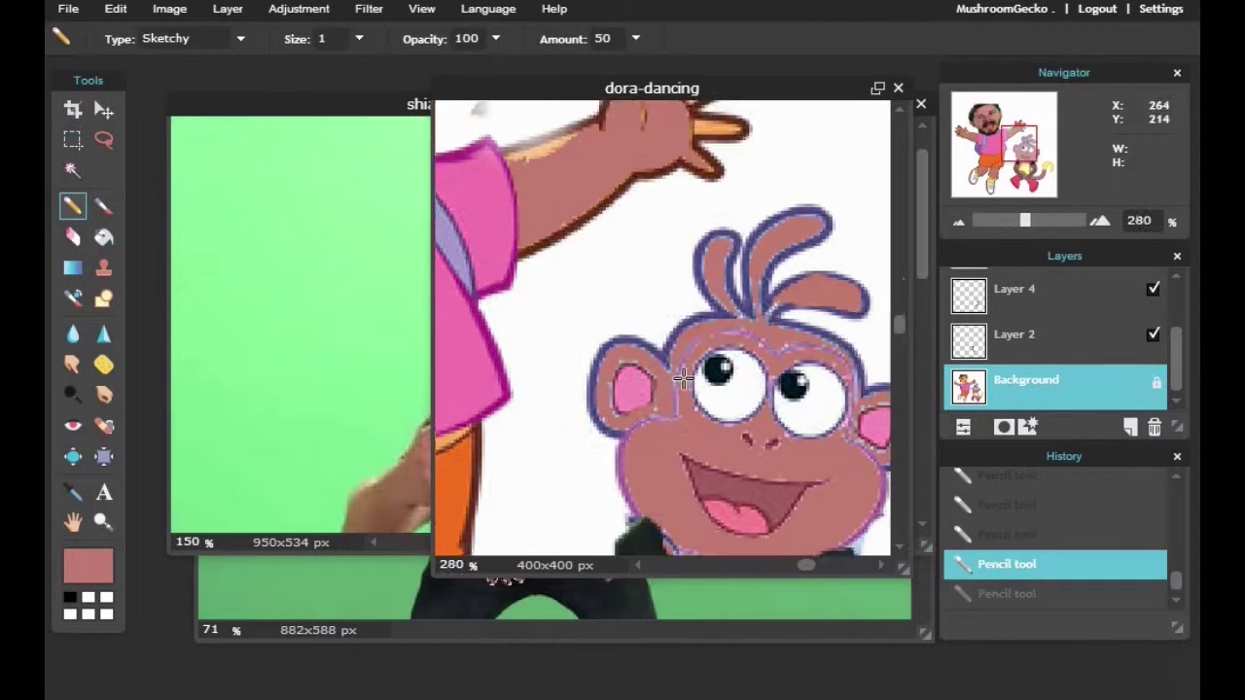
pyautogui.scroll(-2, 671, 360)
pyautogui.hscroll(-3, 671, 437)
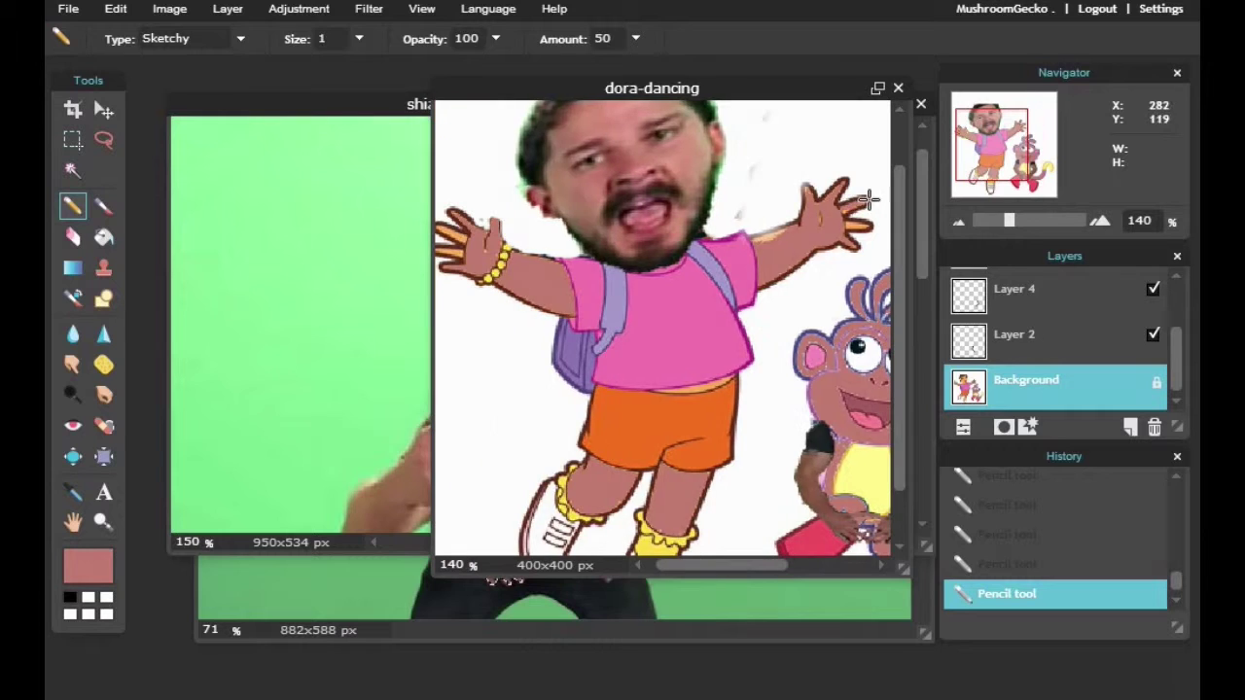
pyautogui.hscroll(-1, 476, 253)
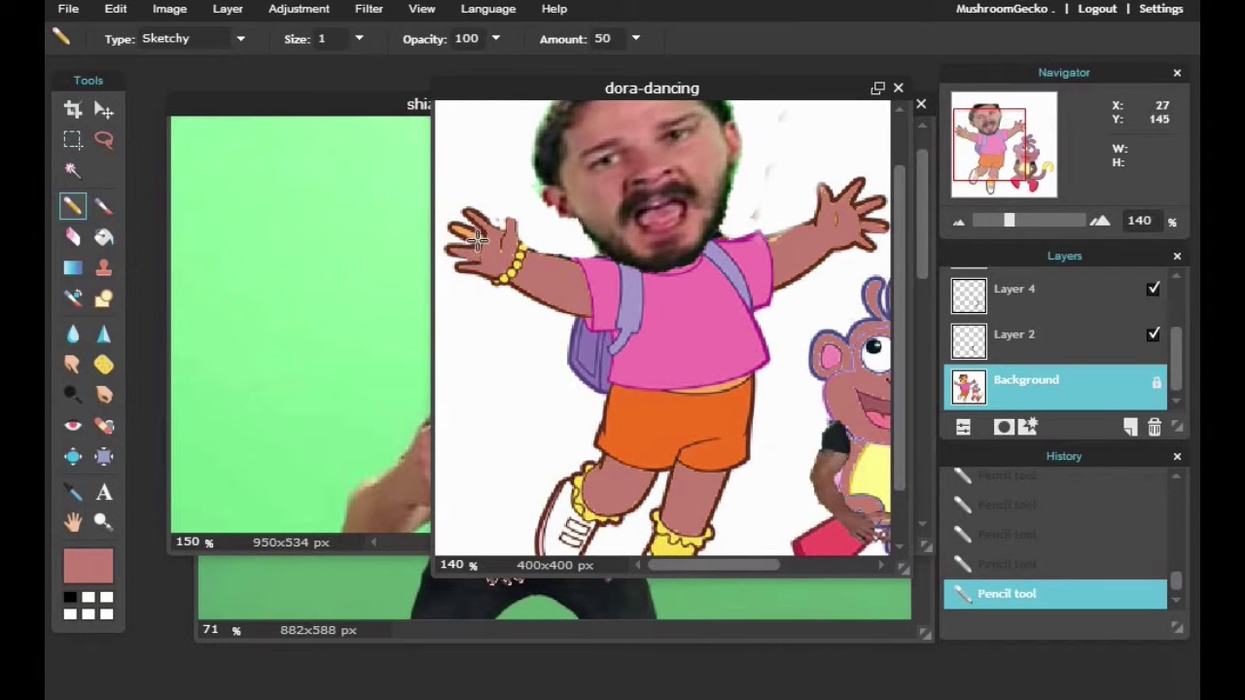
pyautogui.hscroll(3, 476, 240)
# Bucket-fill Boots' head, body, arm and tail with brown.
pyautogui.press('k')
pyautogui.click(739, 321)
pyautogui.click(773, 360)
pyautogui.click(700, 477)
pyautogui.click(661, 447)
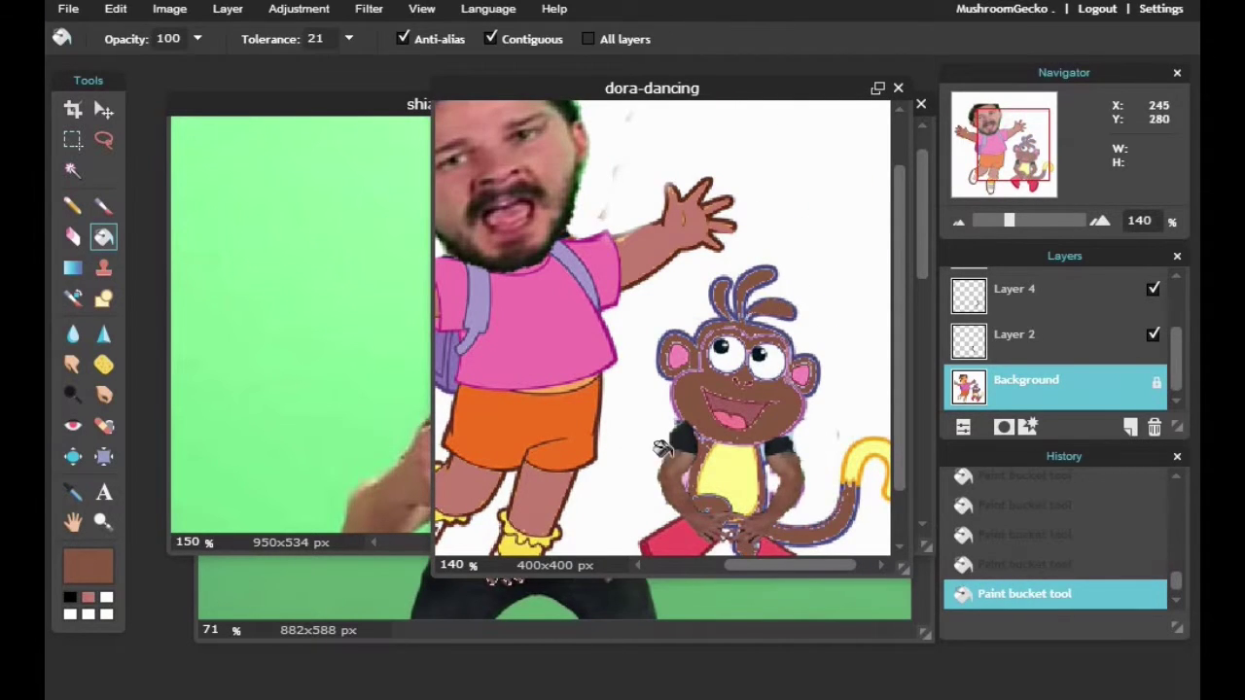
# Outline Boots' tail with a brown pencil stroke, undoing a stray mark.
pyautogui.press('n')
pyautogui.scroll(-2, 661, 447)
pyautogui.click(585, 372)
pyautogui.hscroll(1, 564, 522)
pyautogui.hotkey('ctrl', 'z')
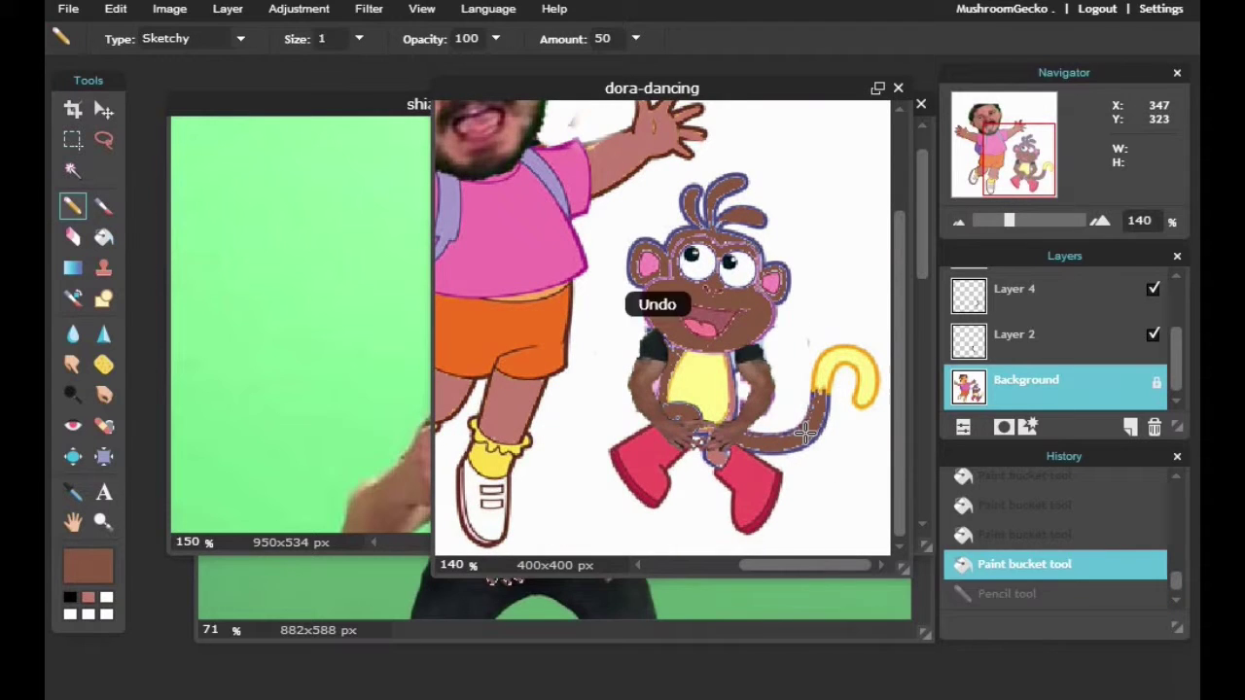
pyautogui.moveTo(805, 433); pyautogui.dragTo(773, 447)
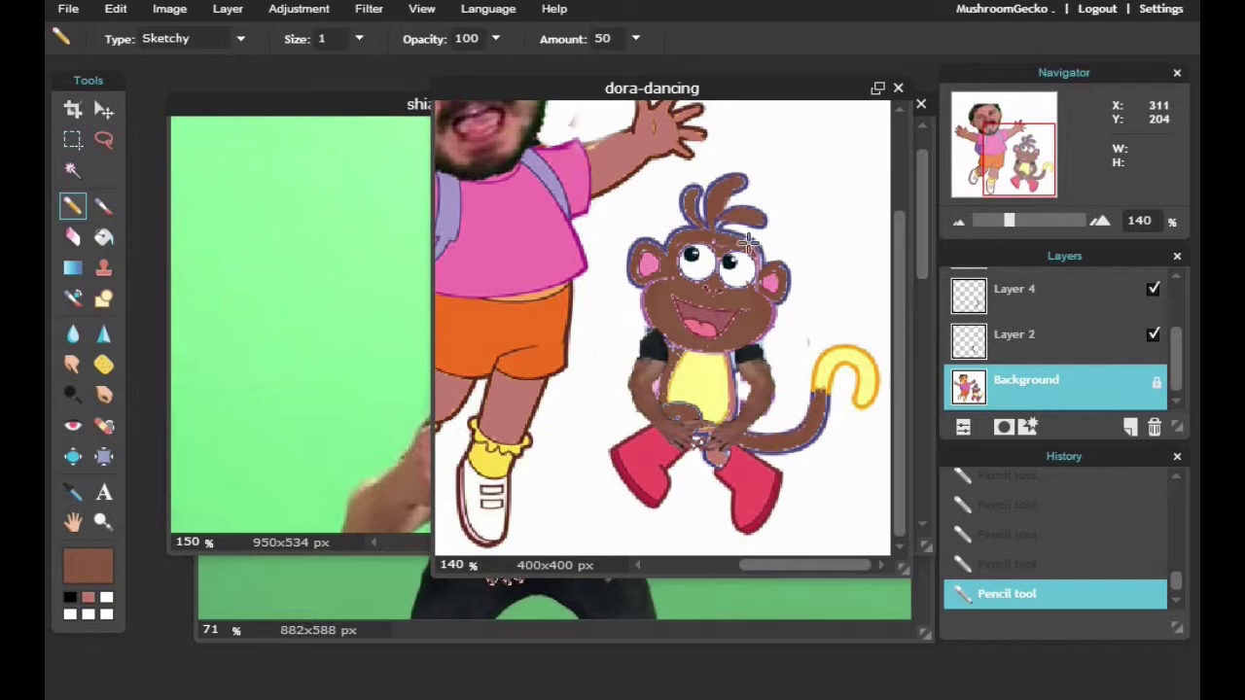
pyautogui.scroll(-2, 749, 243)
# Fill Dora's bare belly with brown and touch up its edges with the pencil.
pyautogui.press('k')
pyautogui.click(628, 362)
pyautogui.press('n')
pyautogui.moveTo(627, 362); pyautogui.dragTo(657, 368)
pyautogui.scroll(3, 749, 403)
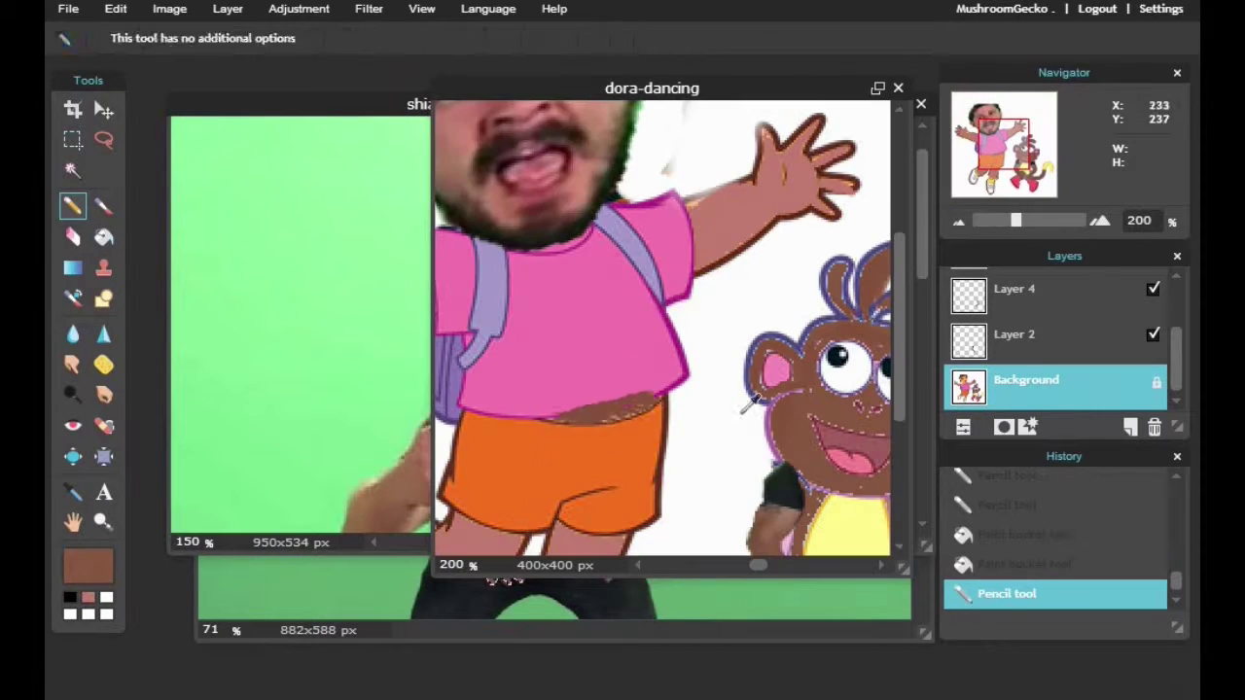
pyautogui.moveTo(603, 413); pyautogui.dragTo(654, 418)
# Pencil over the right strands of Boots' hair in brown.
pyautogui.hscroll(2, 809, 441)
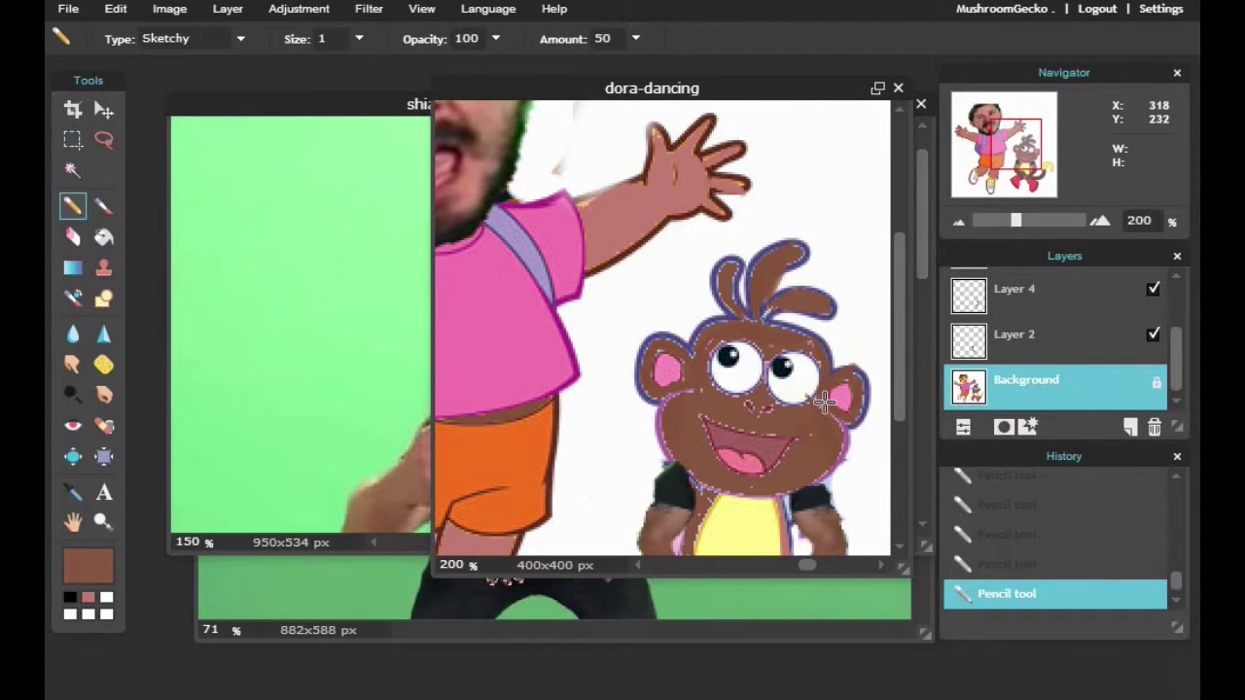
pyautogui.scroll(-1, 823, 401)
pyautogui.moveTo(795, 314); pyautogui.dragTo(807, 311)
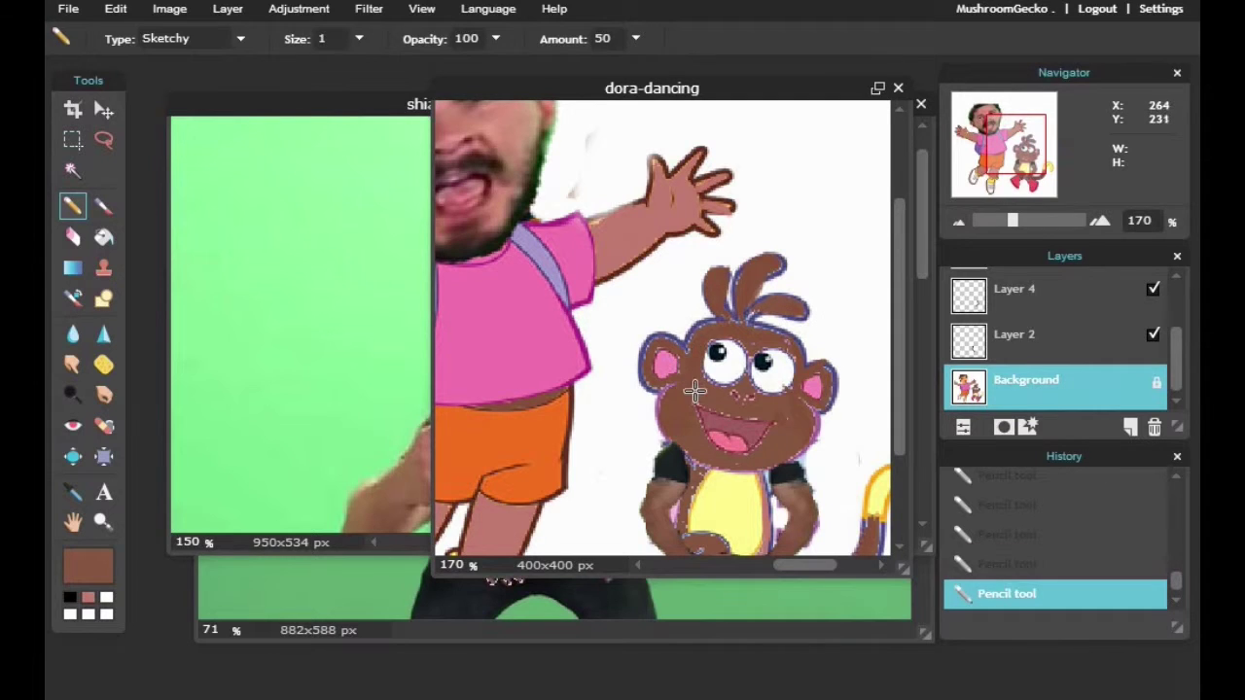
pyautogui.scroll(-1, 796, 369)
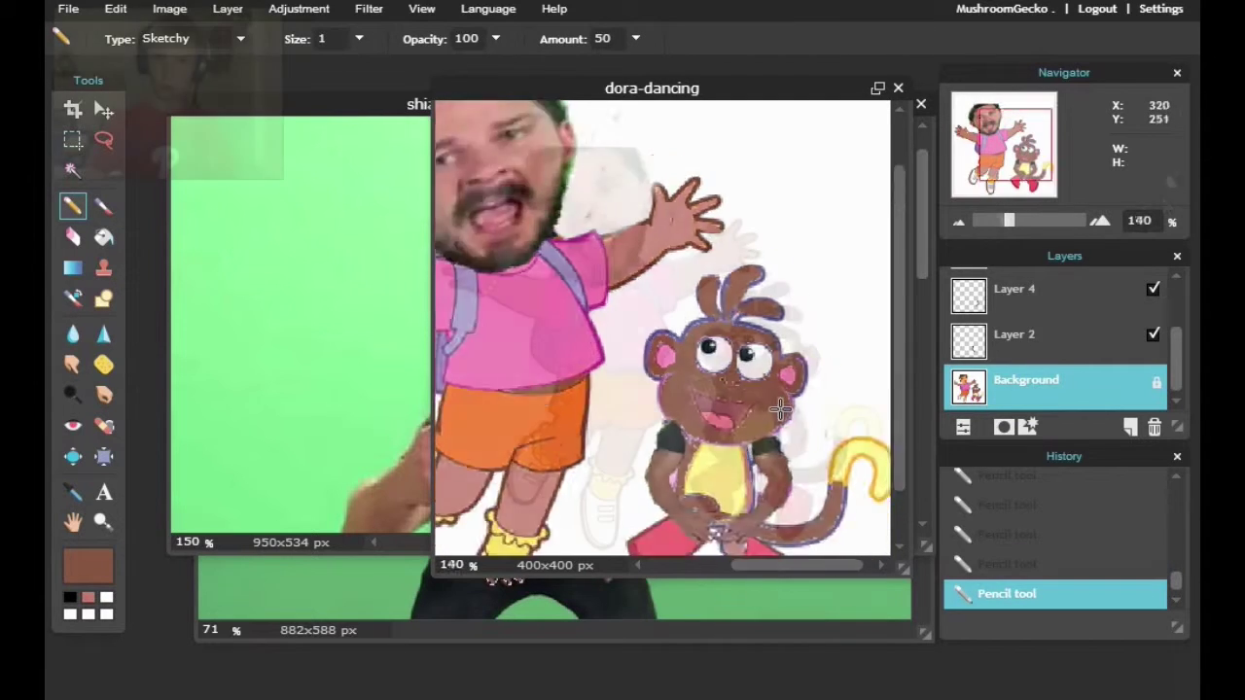
pyautogui.scroll(-1, 796, 370)
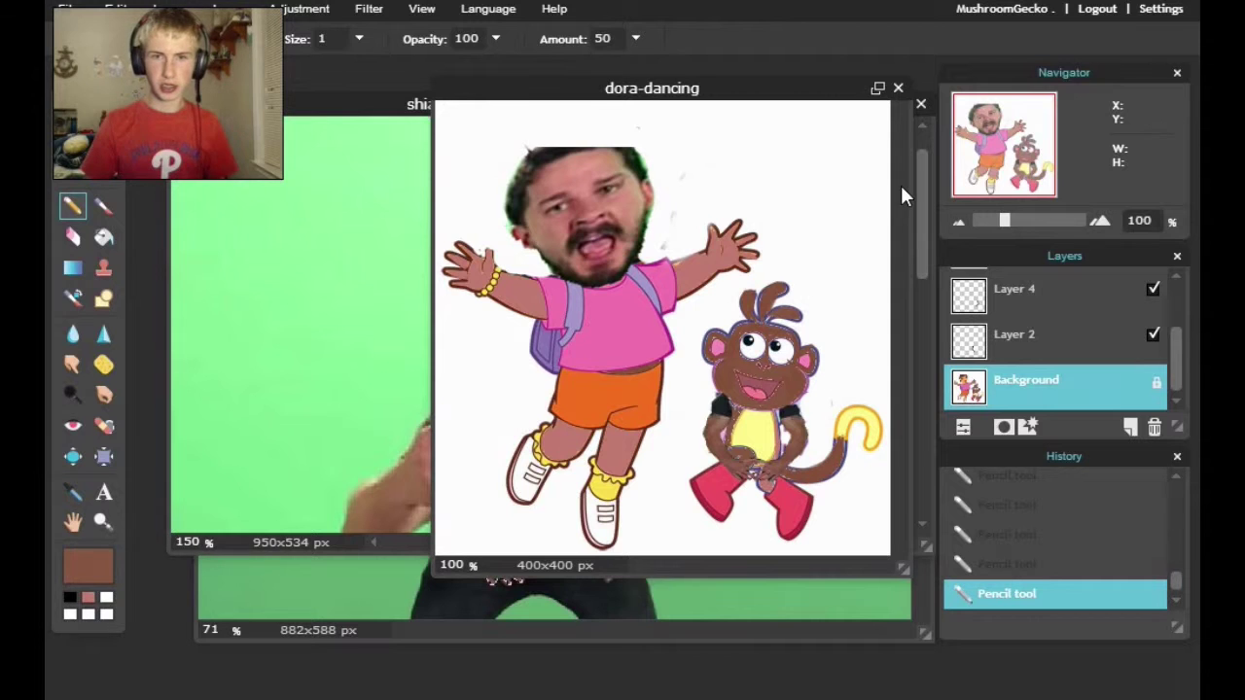
pyautogui.moveTo(810, 97); pyautogui.dragTo(773, 102)
pyautogui.scroll(-1, 708, 303)
pyautogui.scroll(1, 709, 295)
pyautogui.scroll(1, 707, 346)
pyautogui.scroll(-1, 707, 345)
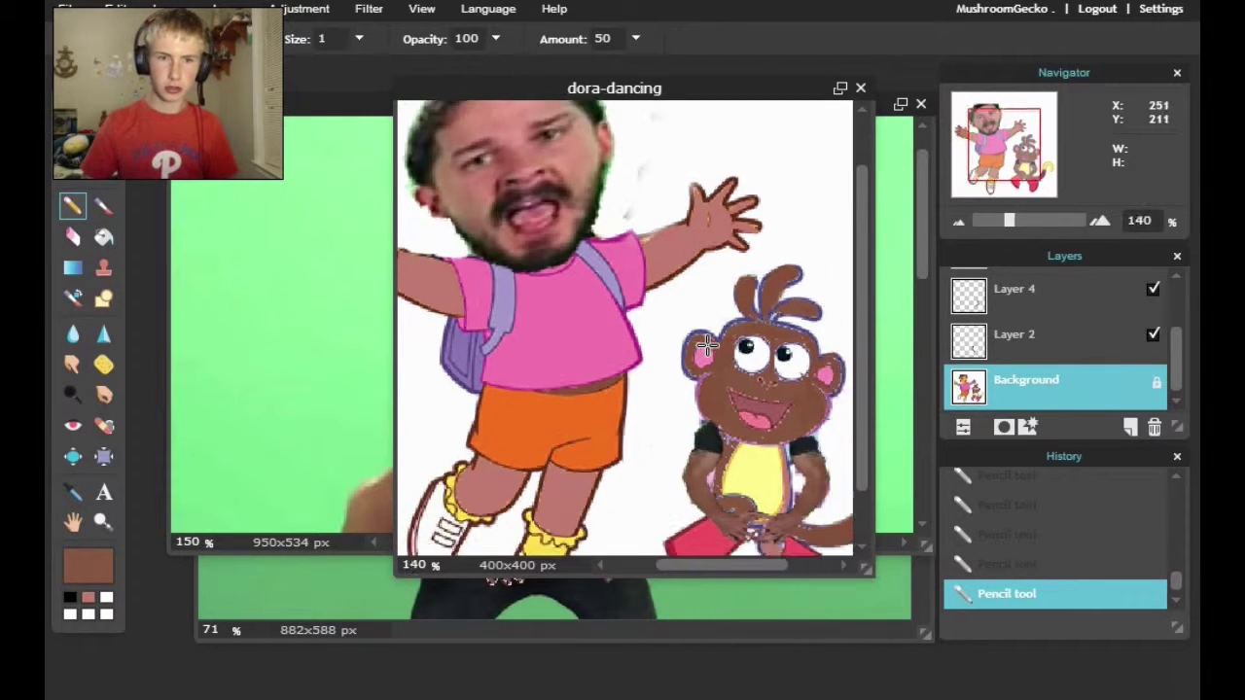
pyautogui.scroll(-1, 707, 345)
pyautogui.scroll(-1, 707, 345)
pyautogui.scroll(-1, 707, 342)
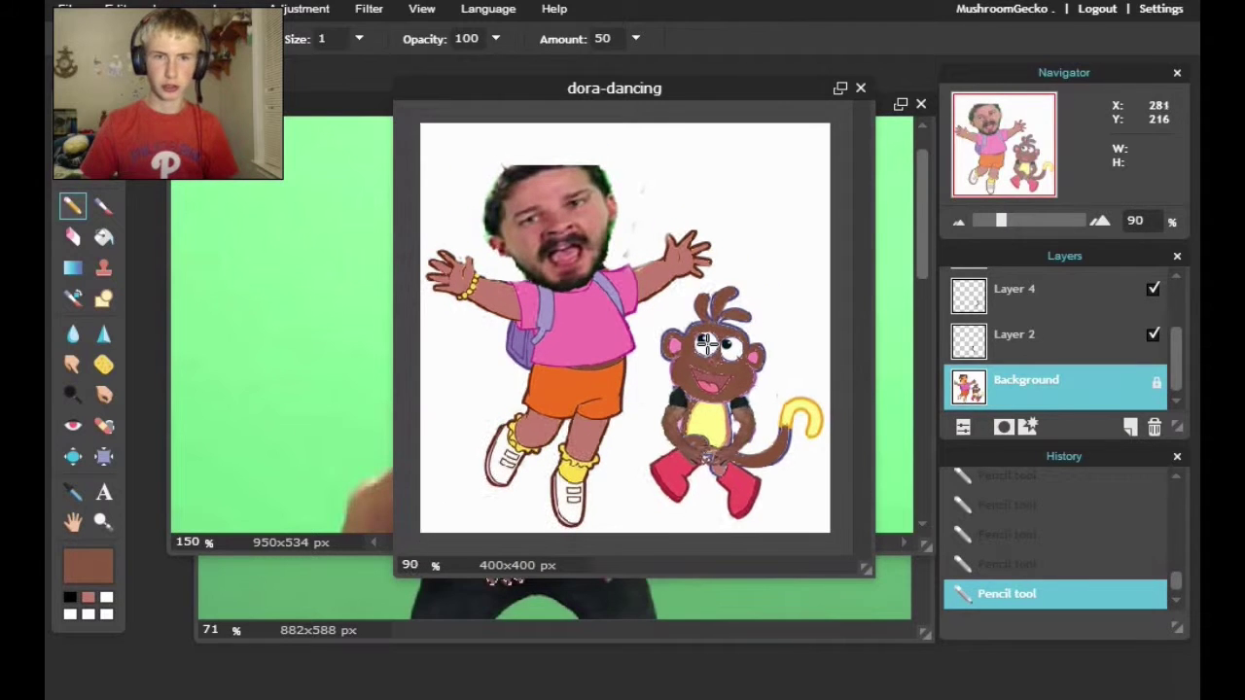
pyautogui.scroll(1, 707, 342)
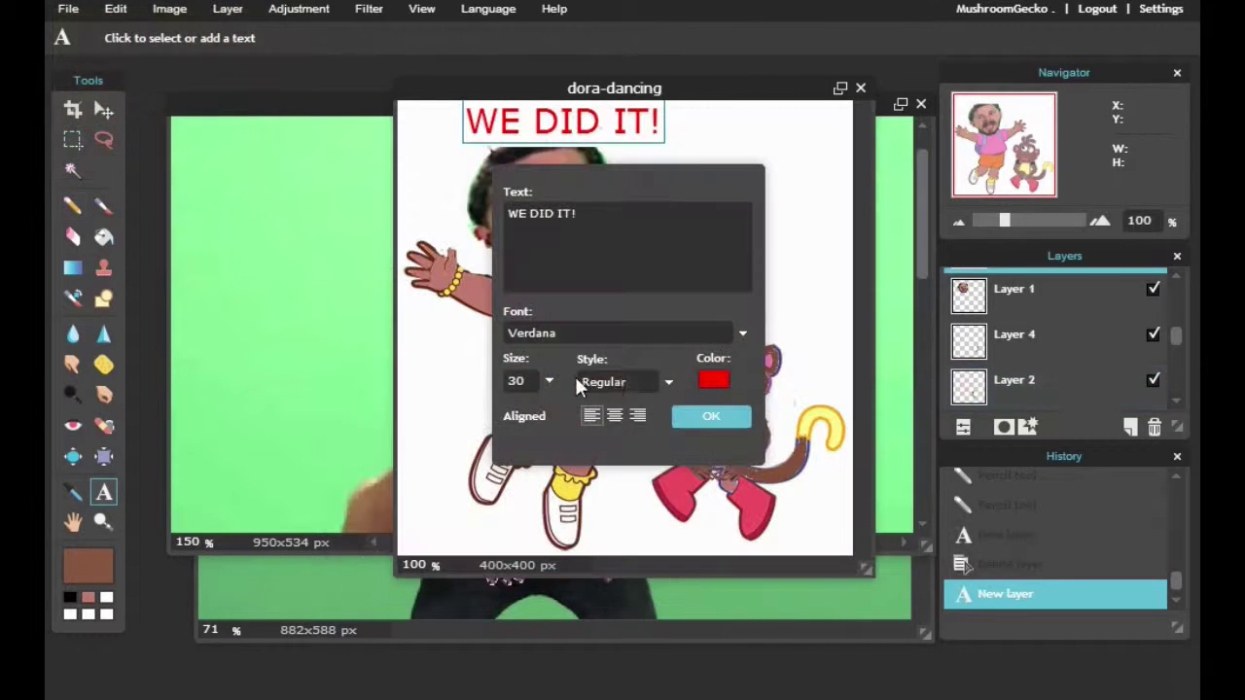
# Style the title text Bold Italic in Gill Sans Ultra Bold Condensed and confirm.
pyautogui.click(577, 386)
pyautogui.click(642, 476)
pyautogui.click(632, 333)
pyautogui.scroll(-5, 630, 457)
pyautogui.scroll(-5, 627, 477)
pyautogui.scroll(5, 612, 394)
pyautogui.scroll(10, 616, 380)
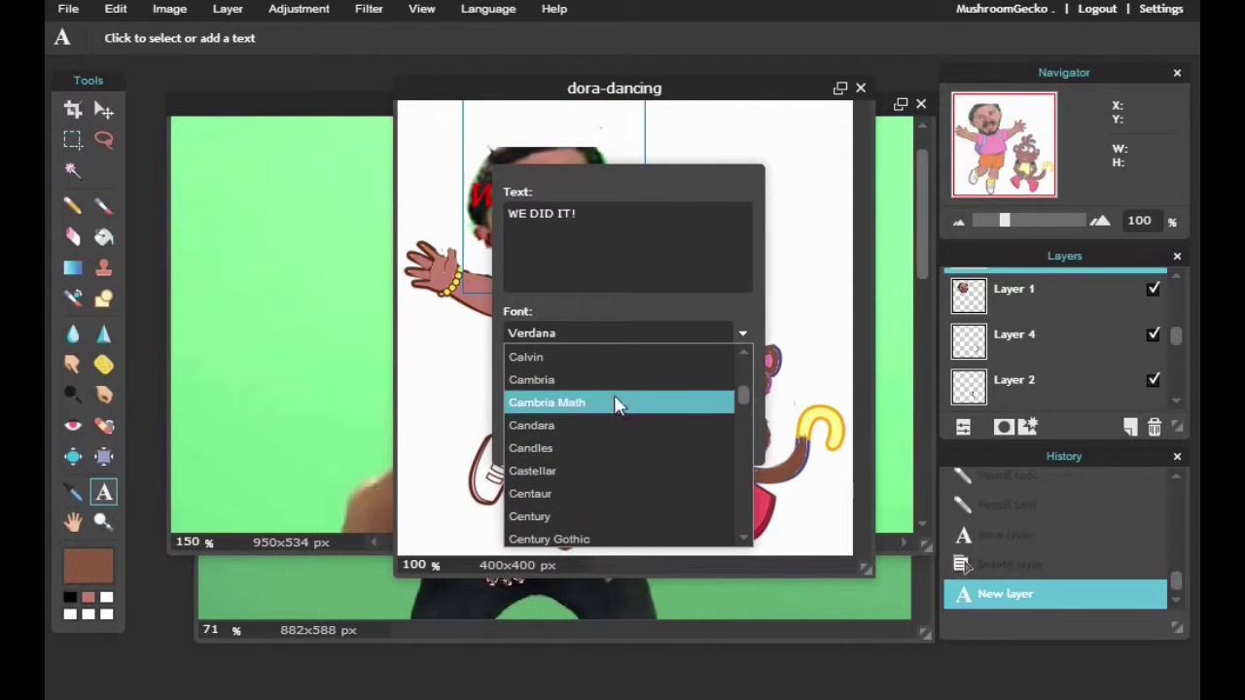
pyautogui.scroll(-3, 620, 428)
pyautogui.click(612, 455)
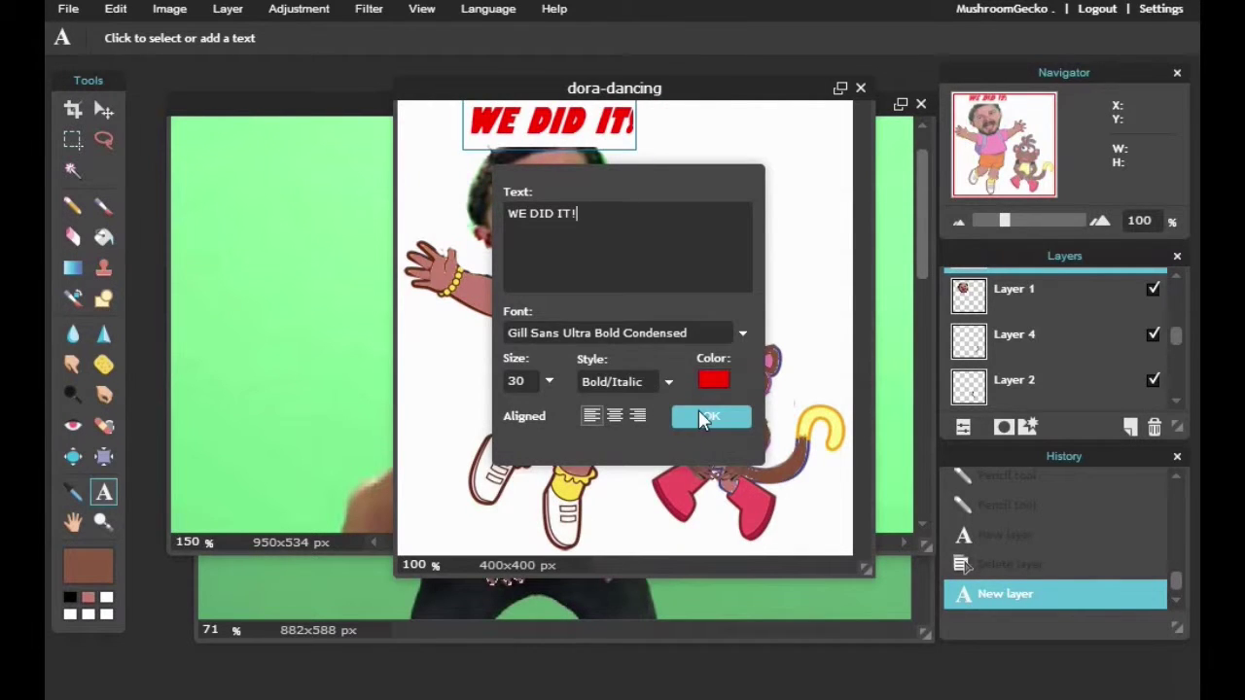
pyautogui.click(707, 416)
# Centre the WE DID IT! title at the top and launch the snipping utility.
pyautogui.press('v')
pyautogui.moveTo(584, 123); pyautogui.dragTo(620, 122)
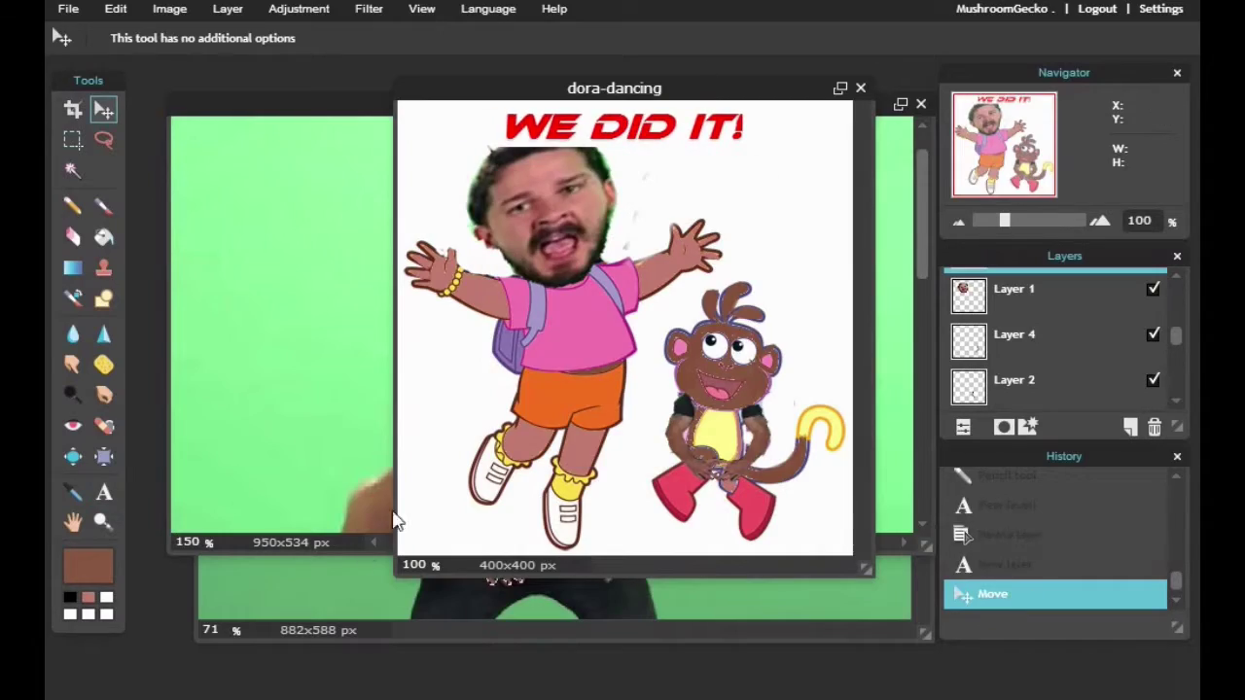
pyautogui.press('super')
pyautogui.scroll(-5, 622, 350)
pyautogui.click(787, 289)
# Snip the WE DID IT! title, save it as a PNG, and delete the text layer.
pyautogui.moveTo(490, 107); pyautogui.dragTo(755, 144)
pyautogui.click(473, 14)
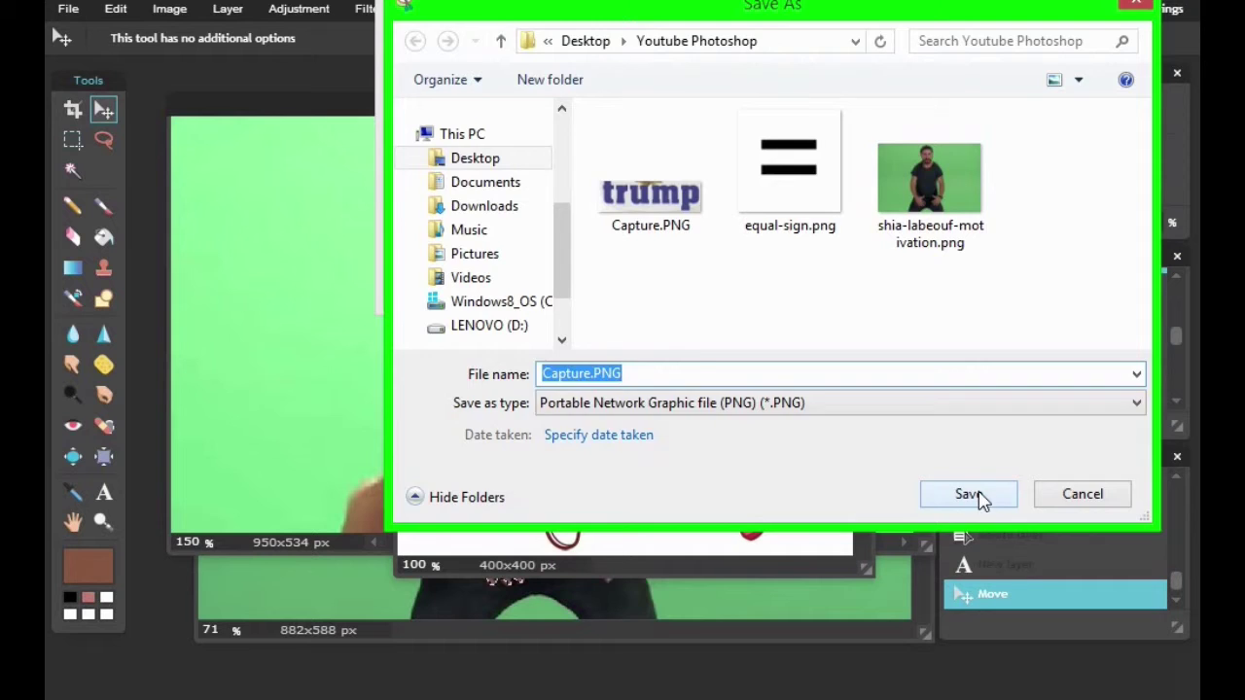
pyautogui.click(975, 493)
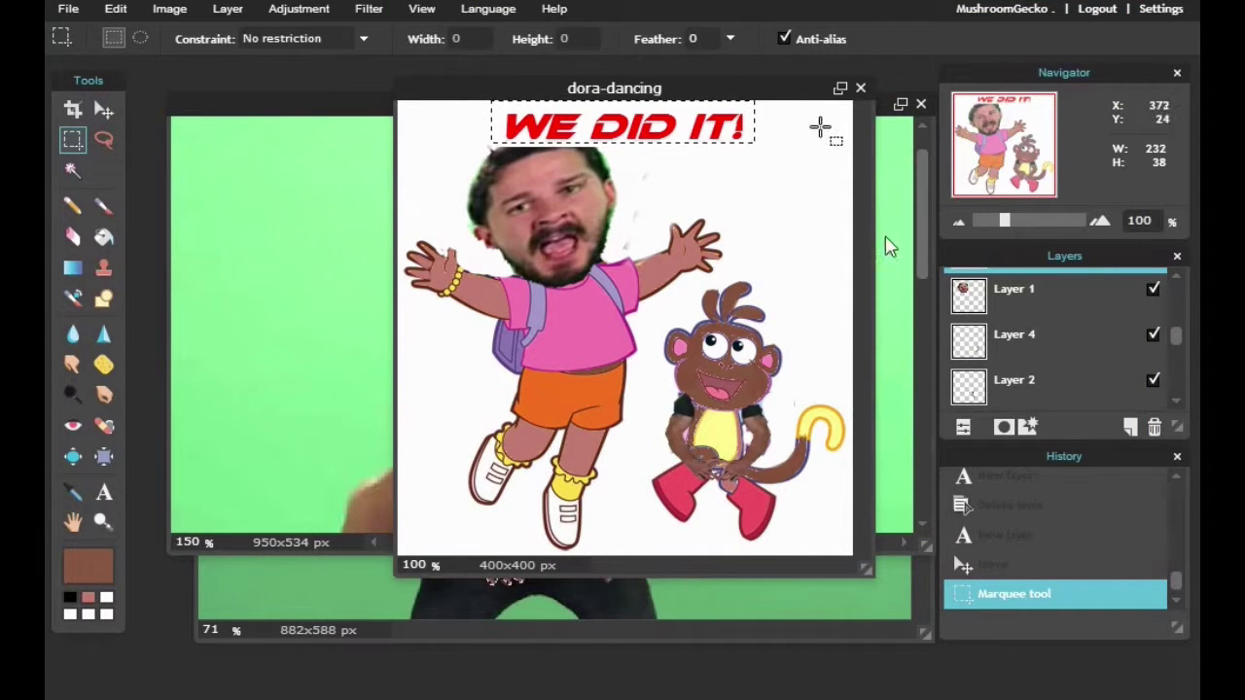
pyautogui.press('Delete')
# Copy the whole capture2 image and paste it into dora-dancing as a new layer.
pyautogui.hotkey('ctrl', 'o')
pyautogui.doubleClick(432, 146)
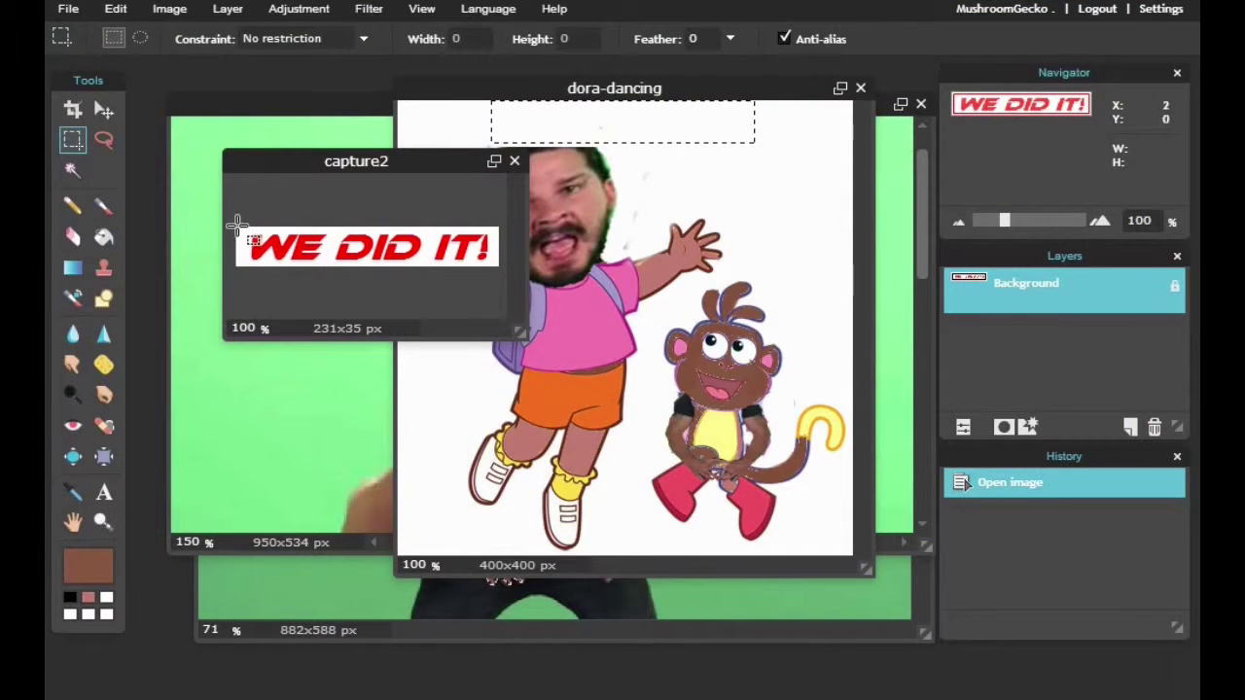
pyautogui.hotkey('ctrl', 'a')
pyautogui.click(116, 8)
pyautogui.click(126, 105)
pyautogui.click(584, 389)
pyautogui.click(170, 8)
pyautogui.hotkey('ctrl', 'v')
# Raise the pasted title layer to the top and stretch it across the image width.
pyautogui.moveTo(627, 329); pyautogui.dragTo(597, 125)
pyautogui.click(116, 8)
pyautogui.click(139, 175)
pyautogui.moveTo(396, 122)
pyautogui.mouseDown()
pyautogui.moveTo(313, 123)
pyautogui.moveTo(393, 122)
pyautogui.mouseUp()
pyautogui.press('Return')
# Bucket-fill the white Background layer with bright magenta.
pyautogui.click(104, 236)
pyautogui.click(88, 564)
pyautogui.moveTo(498, 144); pyautogui.dragTo(392, 188)
pyautogui.moveTo(567, 255); pyautogui.dragTo(642, 250)
pyautogui.click(866, 506)
pyautogui.click(1026, 379)
pyautogui.click(737, 262)
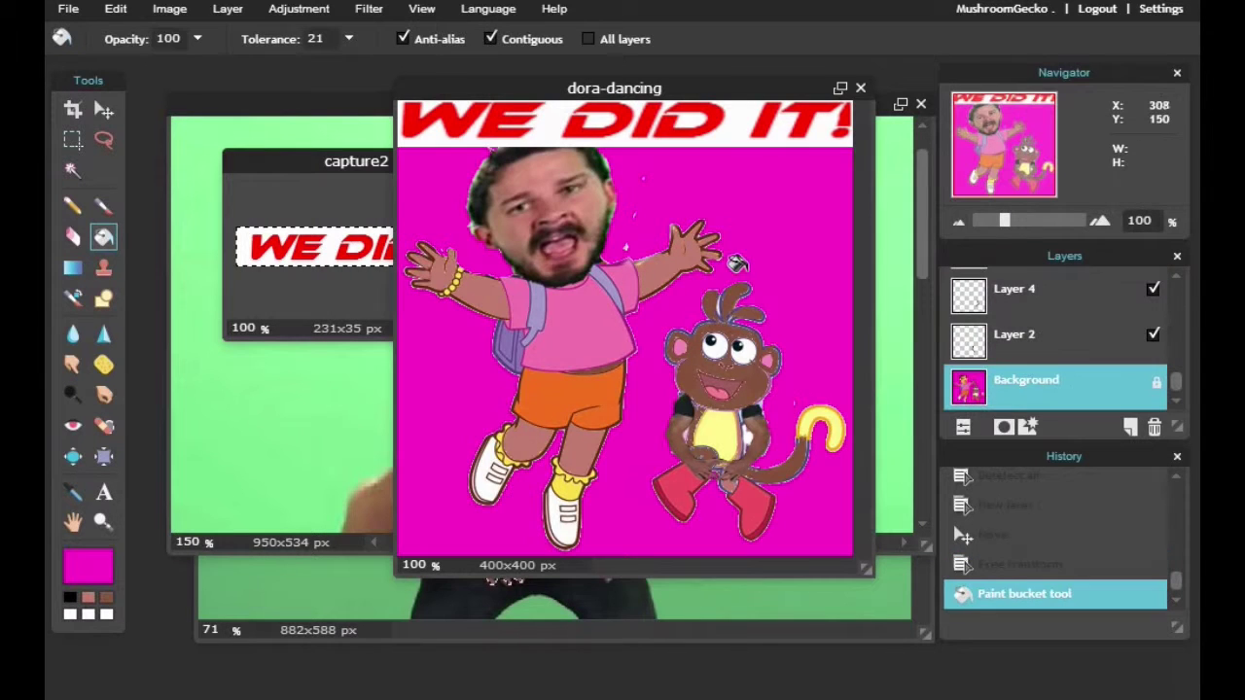
pyautogui.click(72, 205)
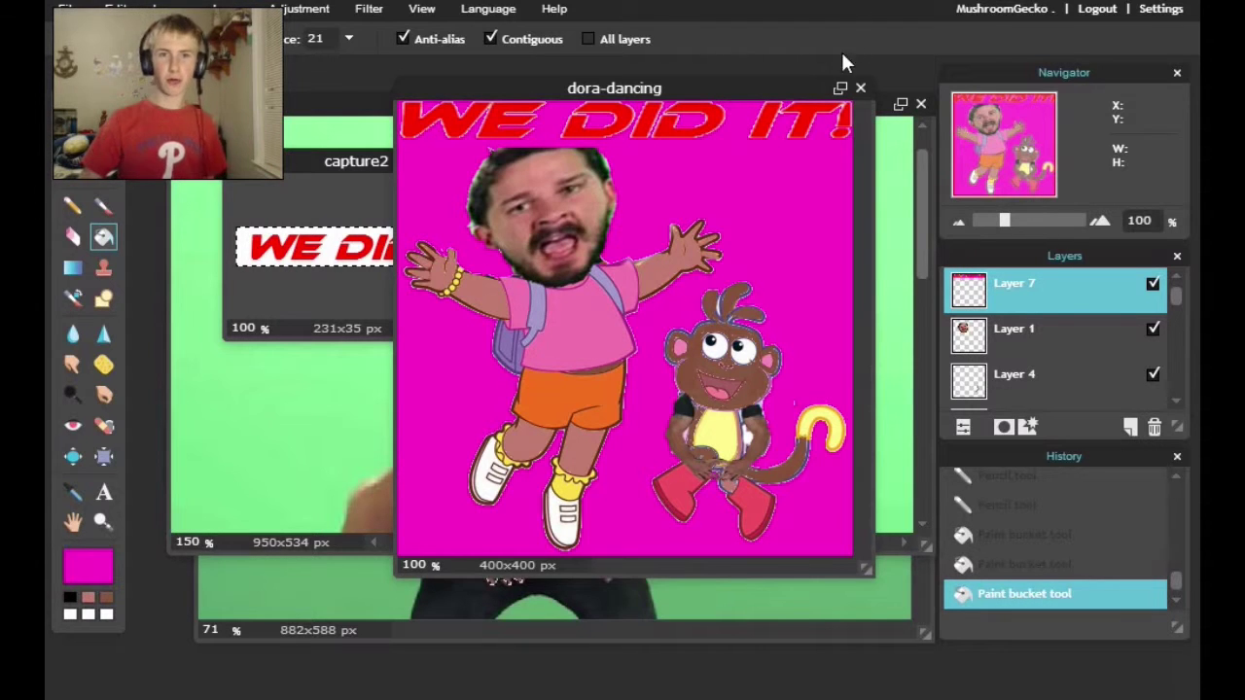
pyautogui.moveTo(784, 94)
pyautogui.mouseDown()
pyautogui.moveTo(792, 136)
pyautogui.moveTo(692, 216)
pyautogui.moveTo(700, 297)
pyautogui.moveTo(838, 102)
pyautogui.mouseUp()
pyautogui.click(922, 102)
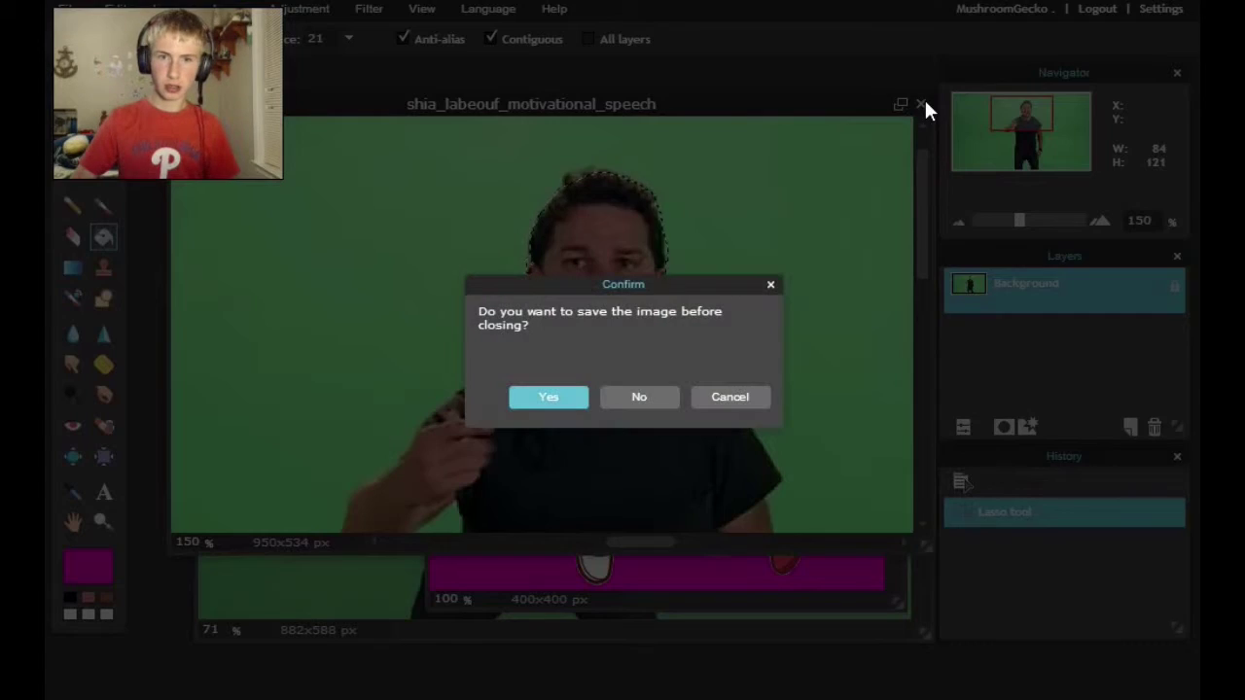
pyautogui.click(723, 402)
pyautogui.moveTo(695, 119); pyautogui.dragTo(670, 300)
pyautogui.click(348, 134)
pyautogui.moveTo(348, 135); pyautogui.dragTo(379, 331)
pyautogui.click(550, 118)
pyautogui.moveTo(549, 118); pyautogui.dragTo(529, 126)
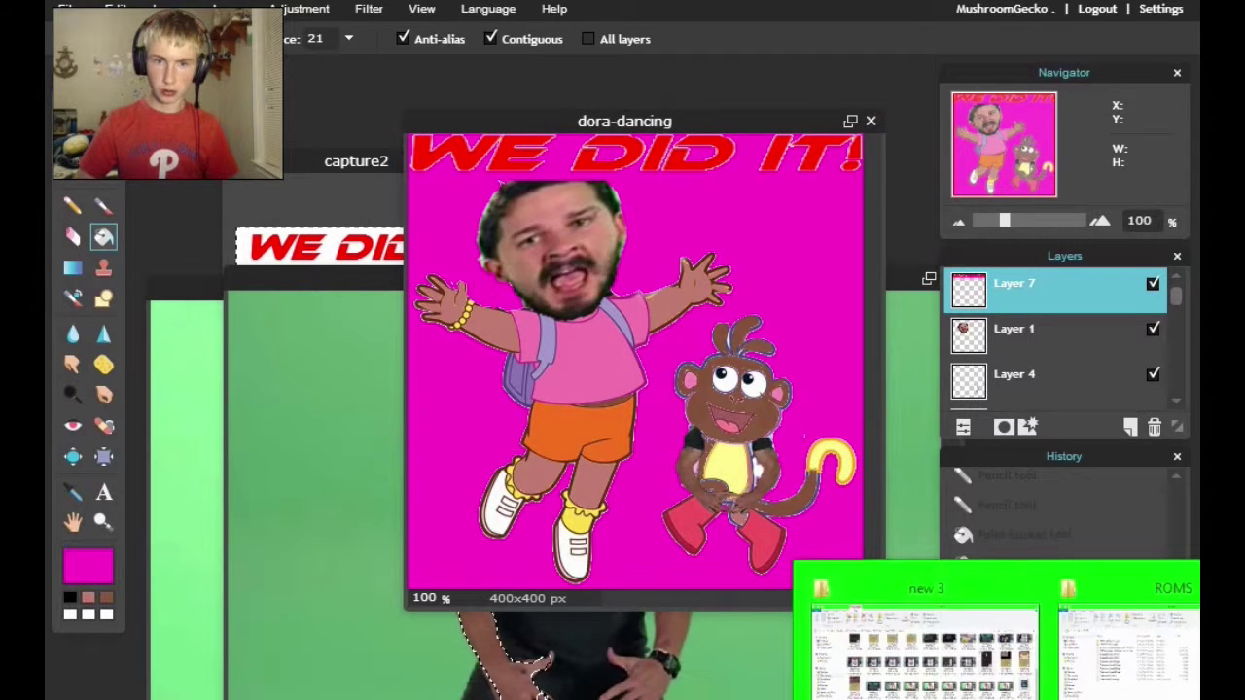
pyautogui.click(987, 651)
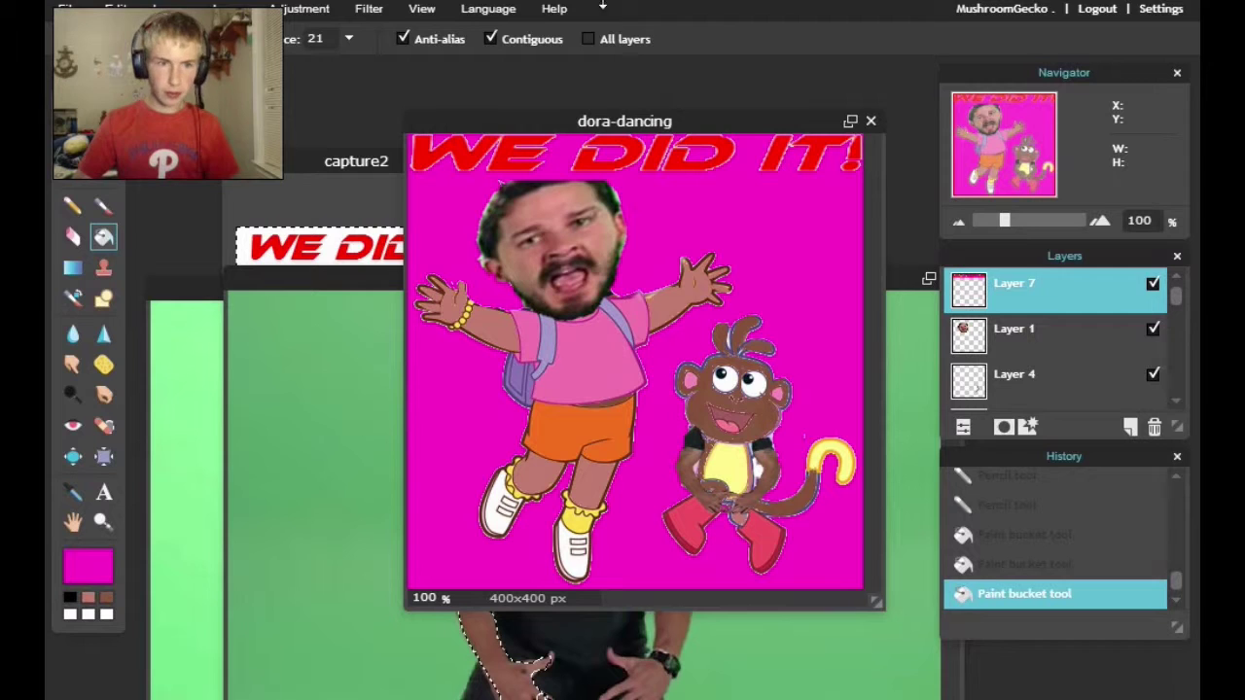
pyautogui.click(54, 10)
# Open the original dora-dancing.jpg and arrange both windows to compare it with the magenta edit.
pyautogui.click(194, 56)
pyautogui.doubleClick(552, 137)
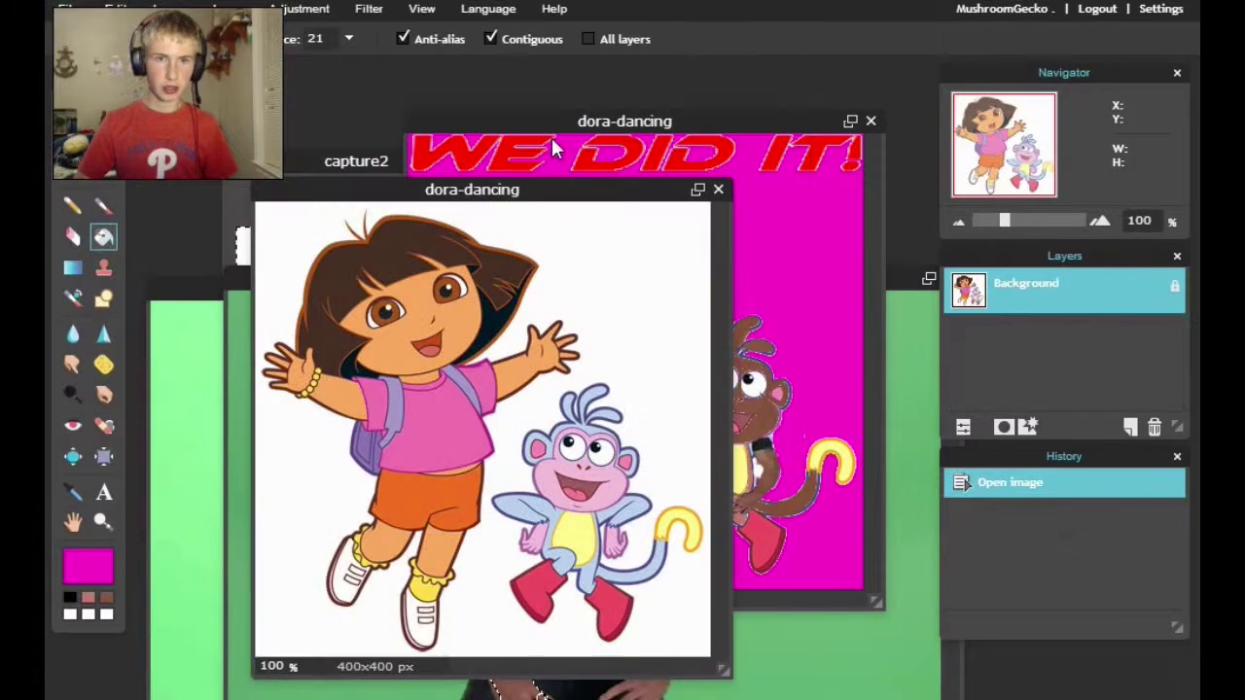
pyautogui.moveTo(674, 144); pyautogui.dragTo(667, 161)
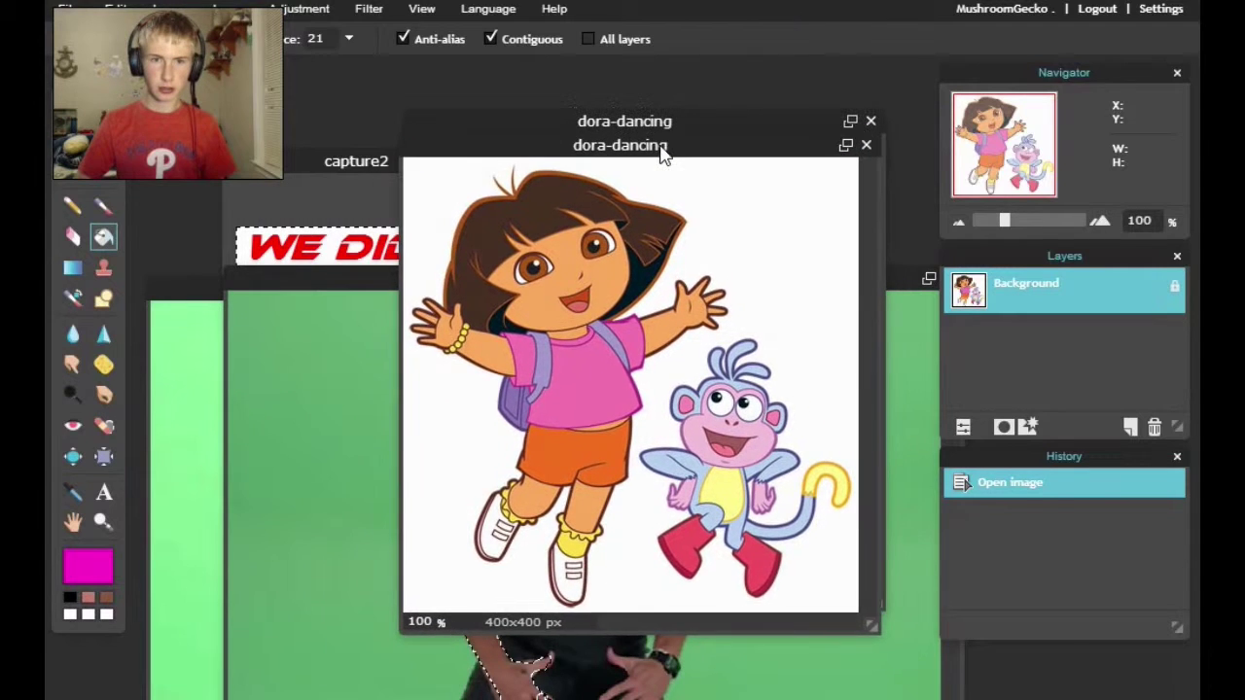
pyautogui.click(659, 127)
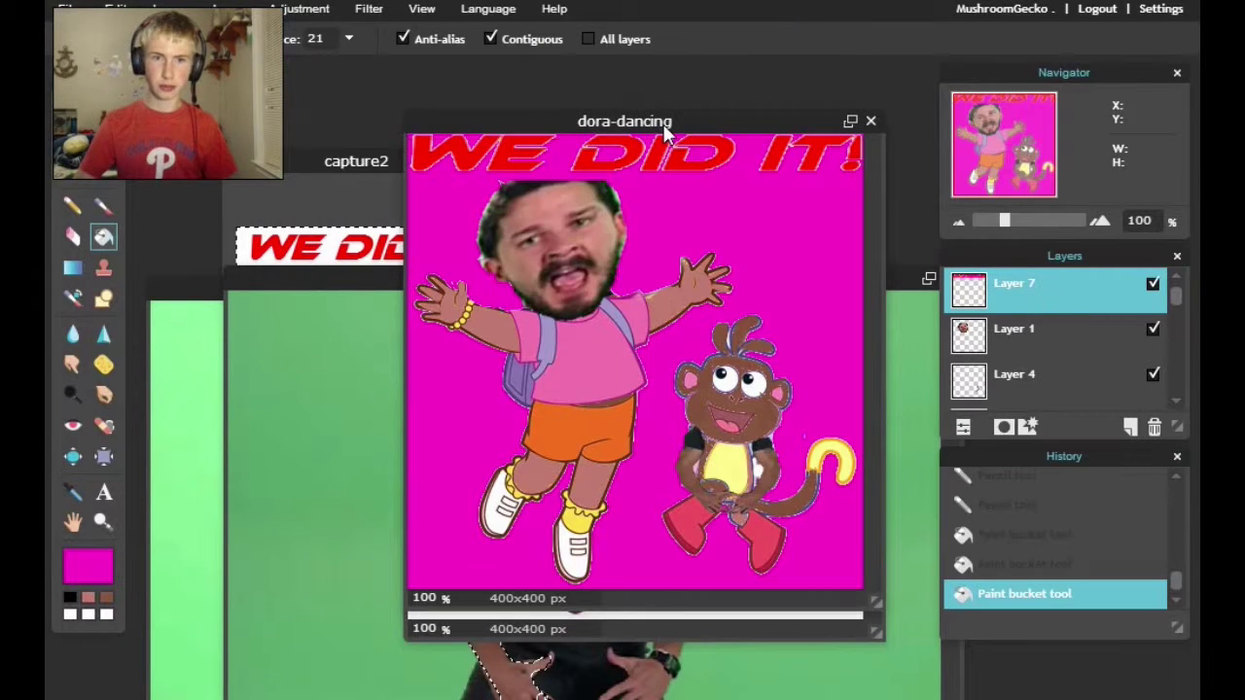
pyautogui.moveTo(665, 133); pyautogui.dragTo(661, 212)
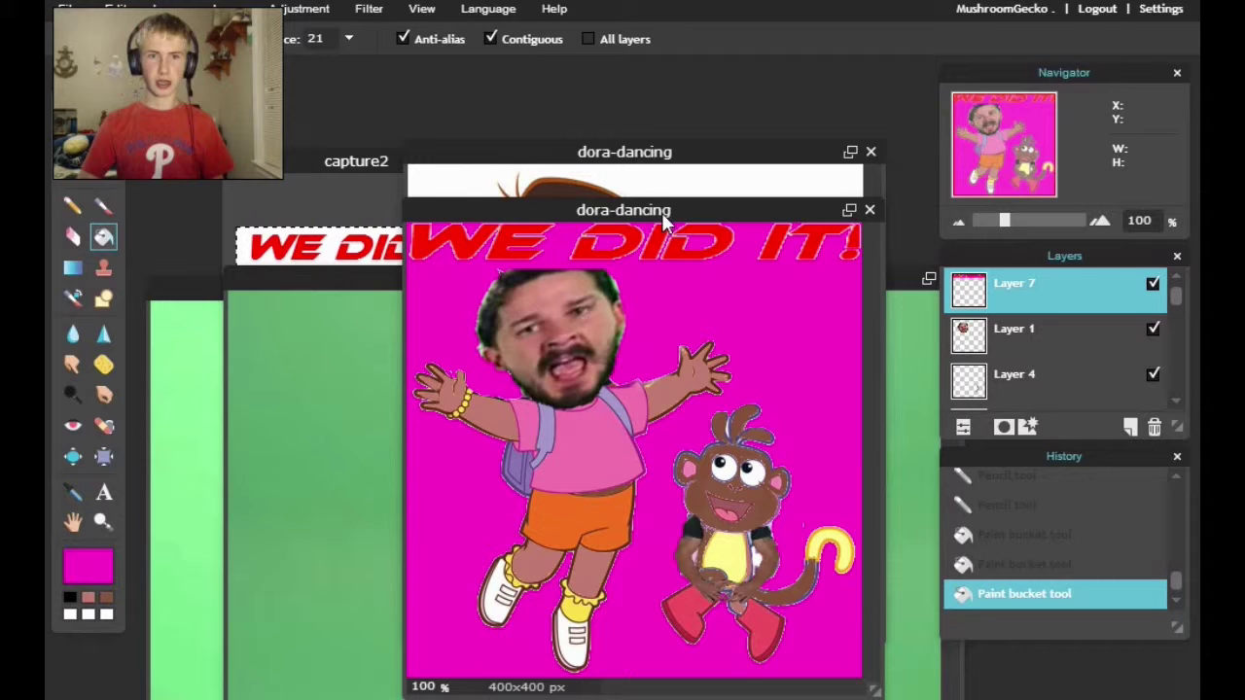
pyautogui.click(653, 150)
pyautogui.moveTo(654, 160); pyautogui.dragTo(659, 243)
pyautogui.click(658, 200)
pyautogui.moveTo(657, 200); pyautogui.dragTo(658, 156)
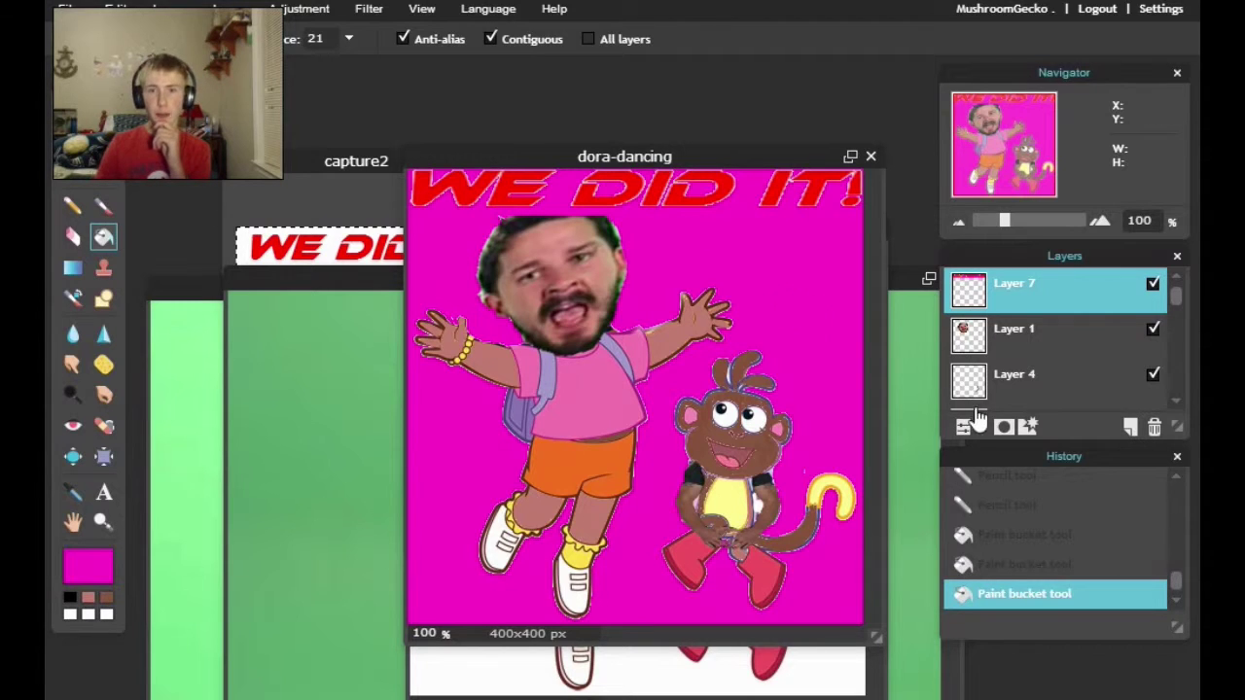
pyautogui.scroll(-1, 1014, 374)
pyautogui.scroll(-1, 1013, 375)
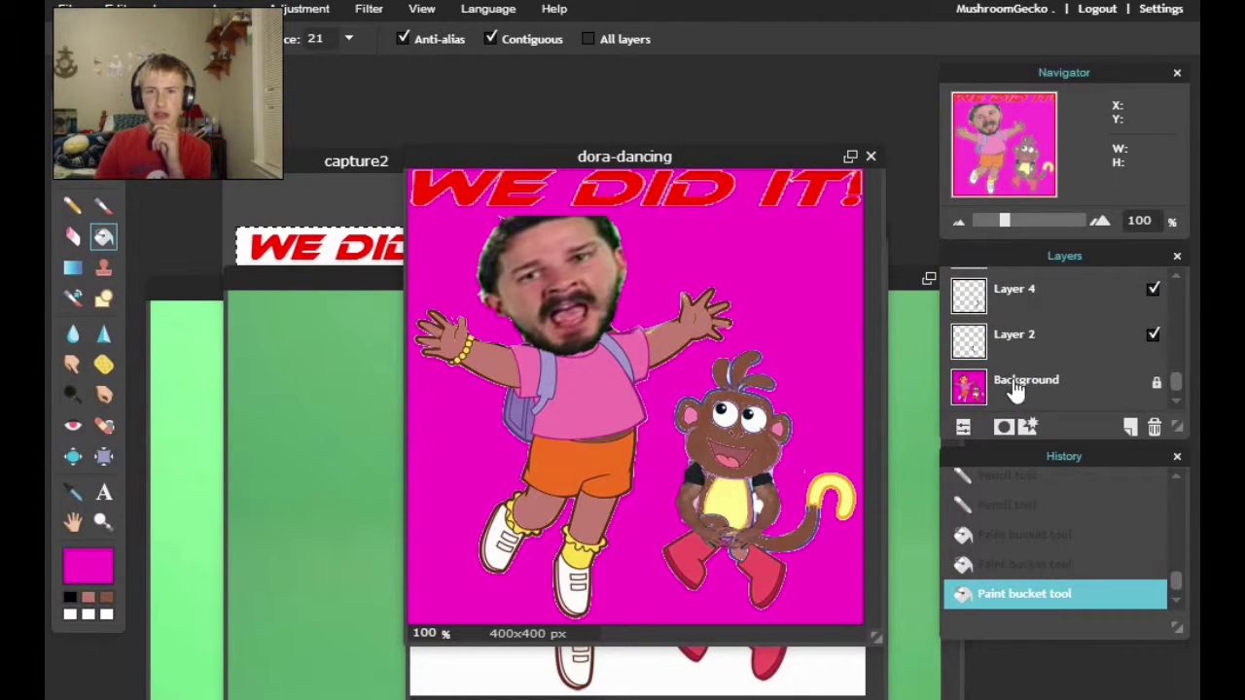
pyautogui.click(1002, 394)
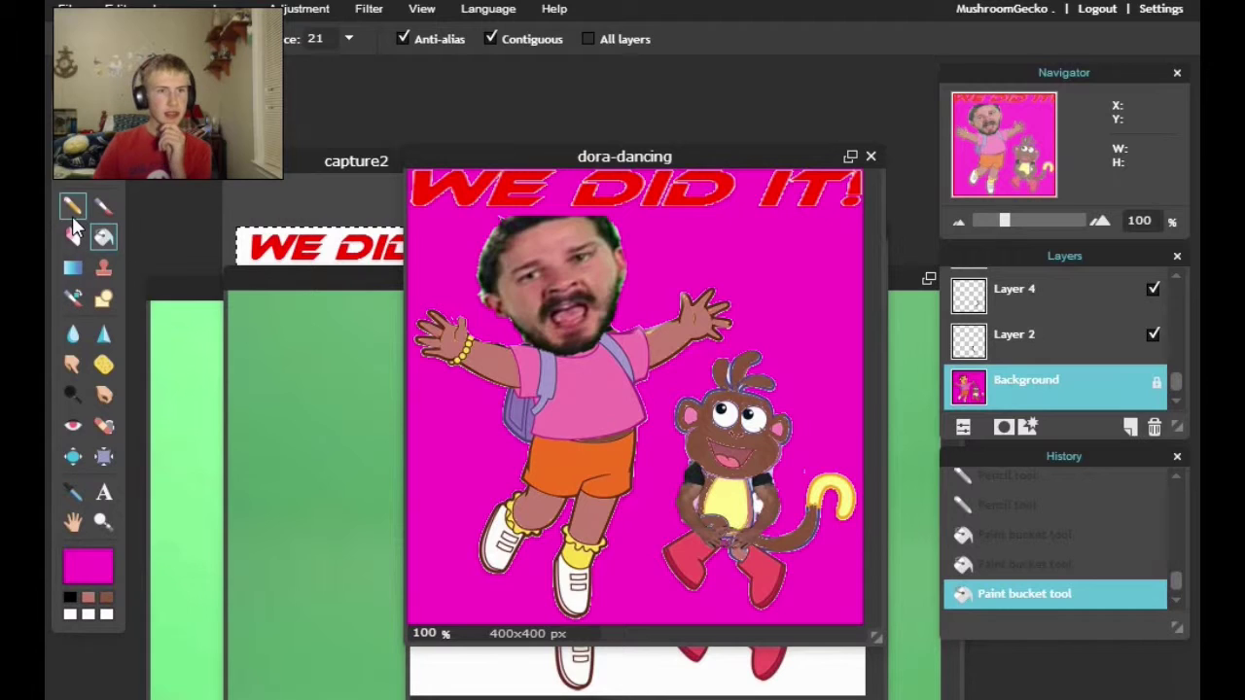
pyautogui.click(71, 205)
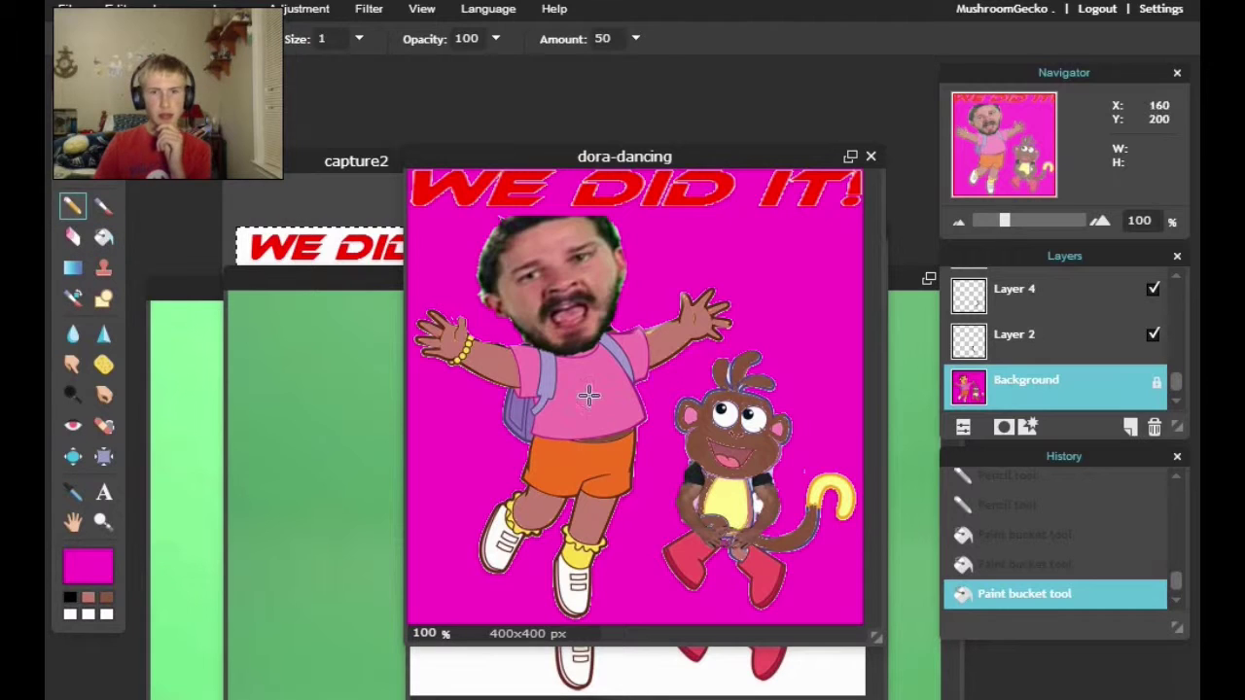
pyautogui.click(800, 470)
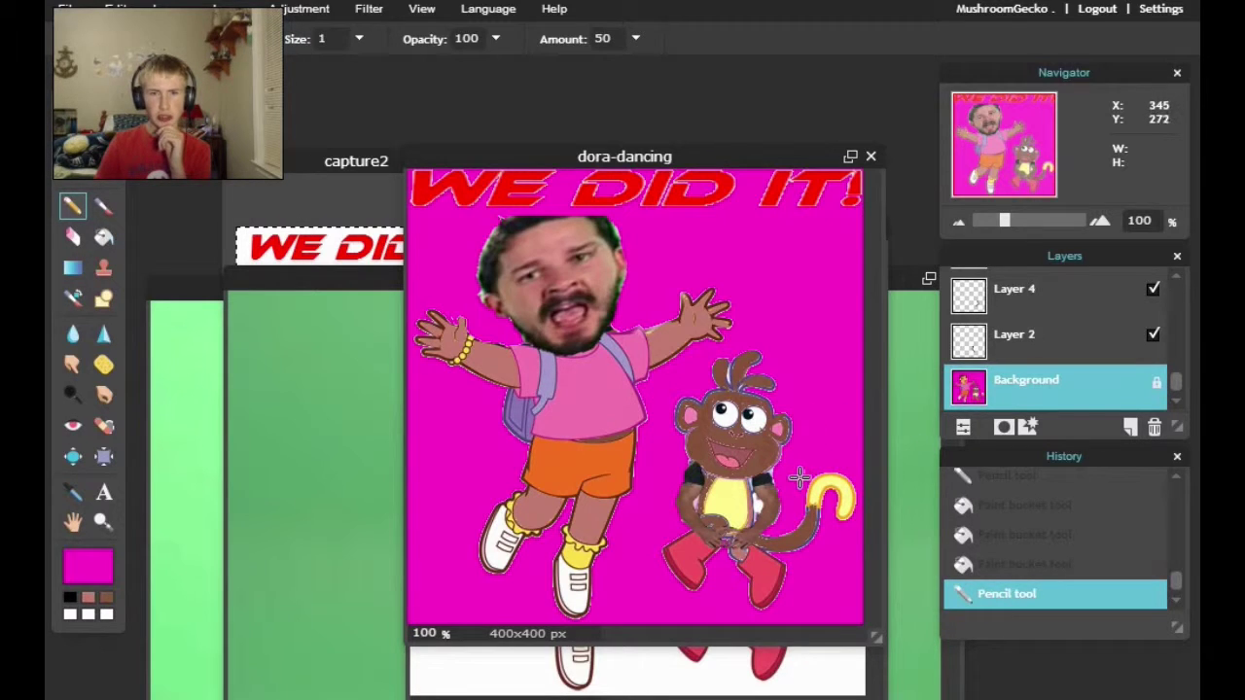
pyautogui.click(809, 455)
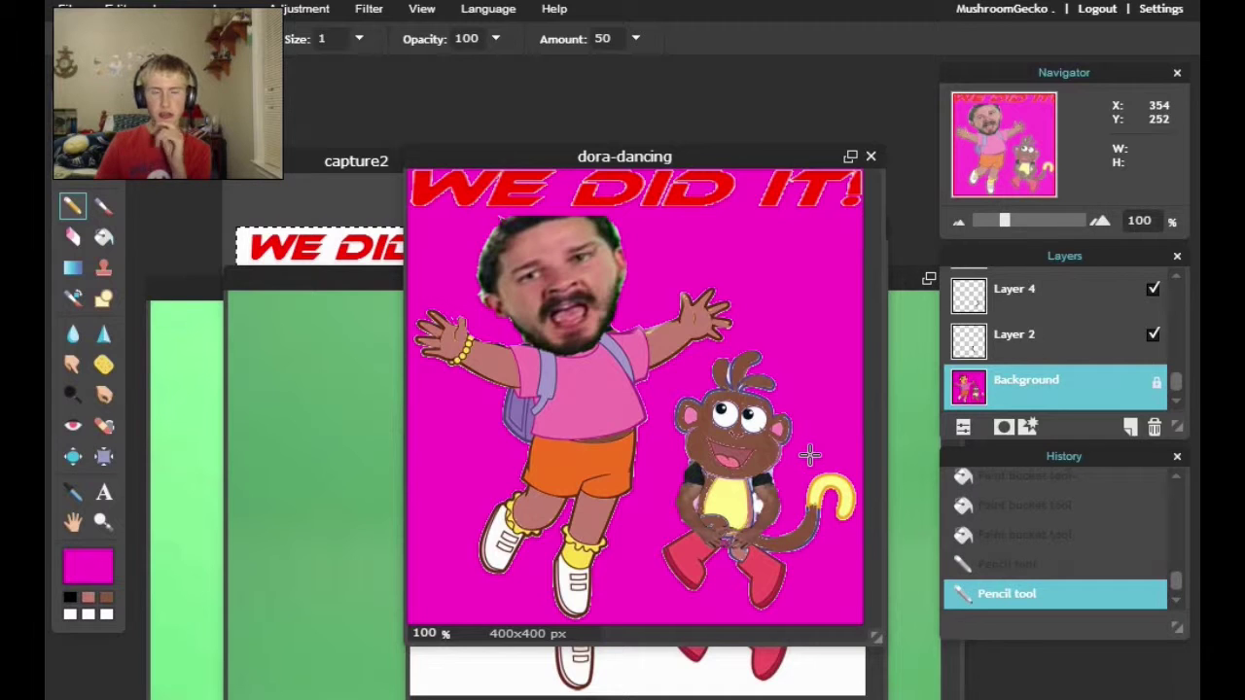